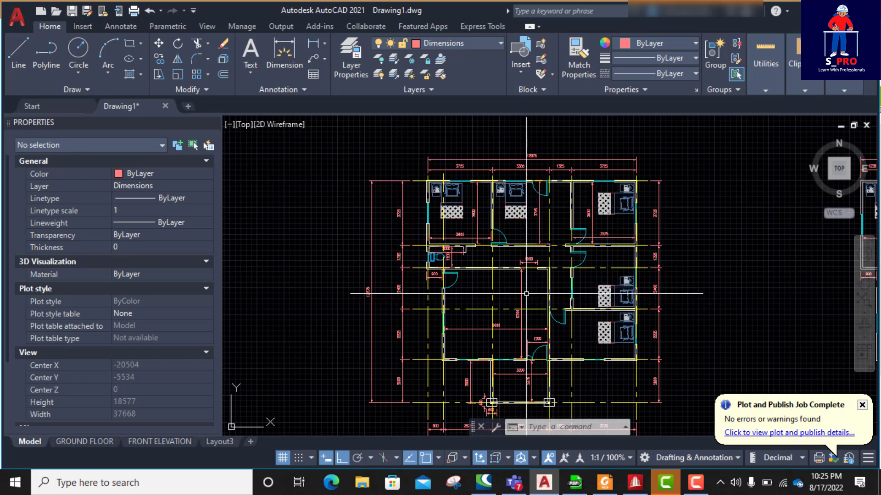
- Examine the dimensioned ground floor plan, including its gridlines, room dimensions and wall layout
{"action": "scroll", "coordinate": [483, 234], "scroll_direction": "down", "scroll_amount": 2}
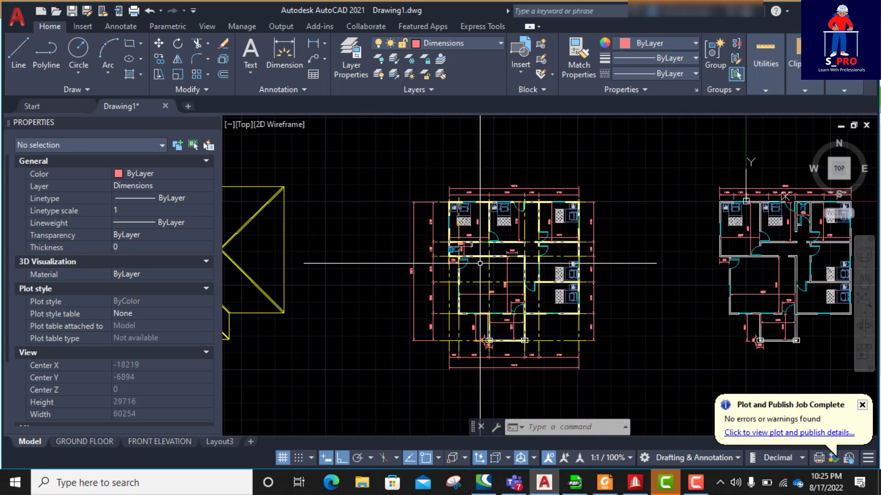
{"action": "scroll", "coordinate": [441, 203], "scroll_direction": "up", "scroll_amount": 2}
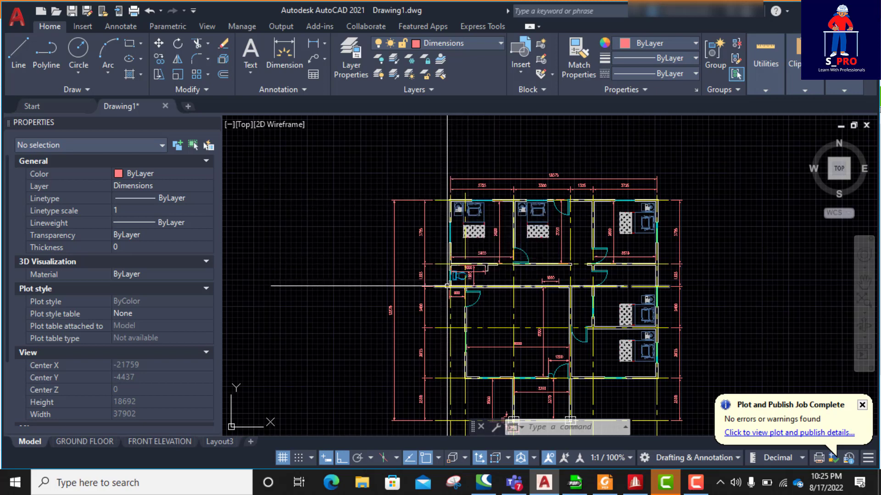
{"action": "scroll", "coordinate": [523, 187], "scroll_direction": "down", "scroll_amount": 2}
{"action": "scroll", "coordinate": [471, 280], "scroll_direction": "up", "scroll_amount": 4}
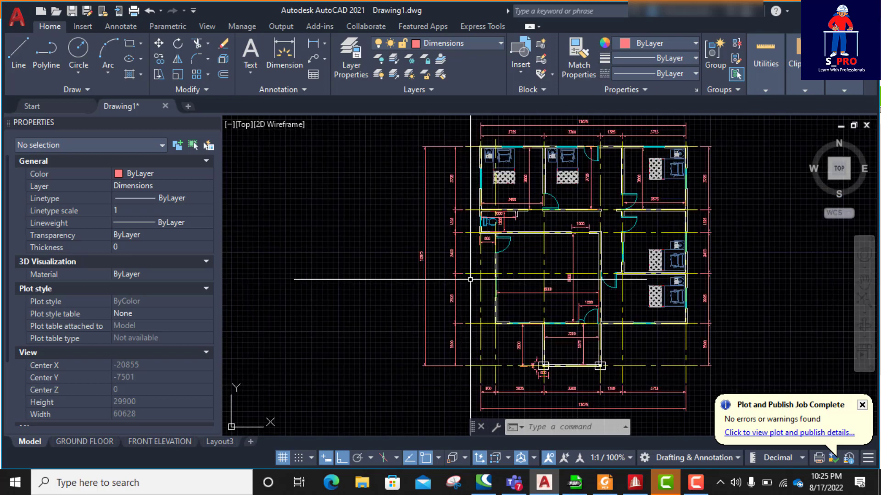
{"action": "scroll", "coordinate": [568, 266], "scroll_direction": "down", "scroll_amount": 3}
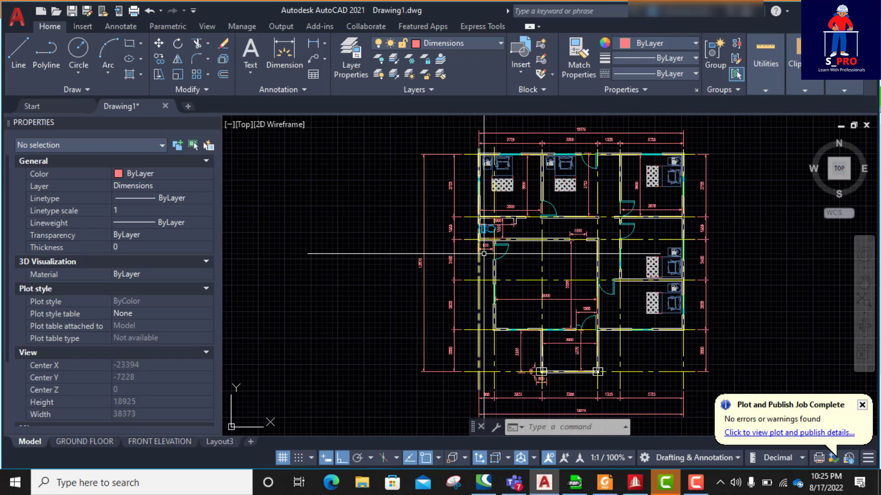
{"action": "scroll", "coordinate": [475, 149], "scroll_direction": "up", "scroll_amount": 5}
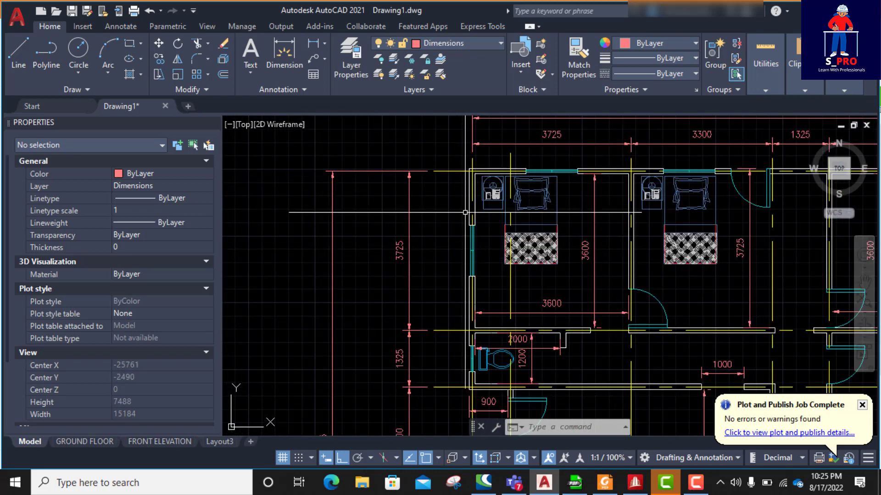
{"action": "scroll", "coordinate": [459, 209], "scroll_direction": "down", "scroll_amount": 2}
{"action": "scroll", "coordinate": [472, 175], "scroll_direction": "down", "scroll_amount": 2}
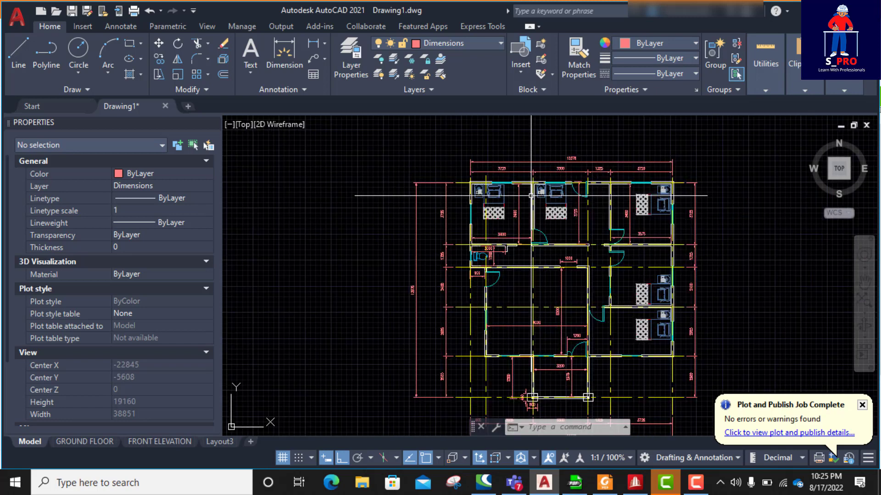
{"action": "scroll", "coordinate": [574, 185], "scroll_direction": "up", "scroll_amount": 2}
{"action": "scroll", "coordinate": [445, 185], "scroll_direction": "down", "scroll_amount": 4}
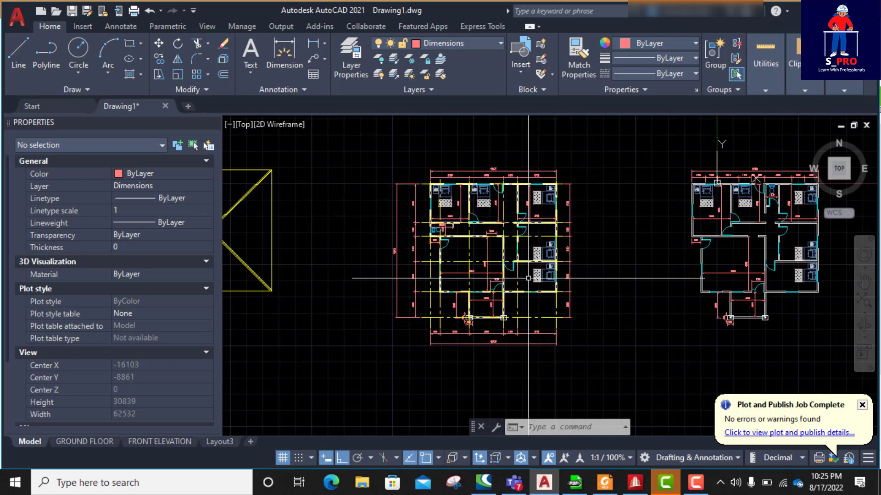
{"action": "scroll", "coordinate": [431, 183], "scroll_direction": "up", "scroll_amount": 2}
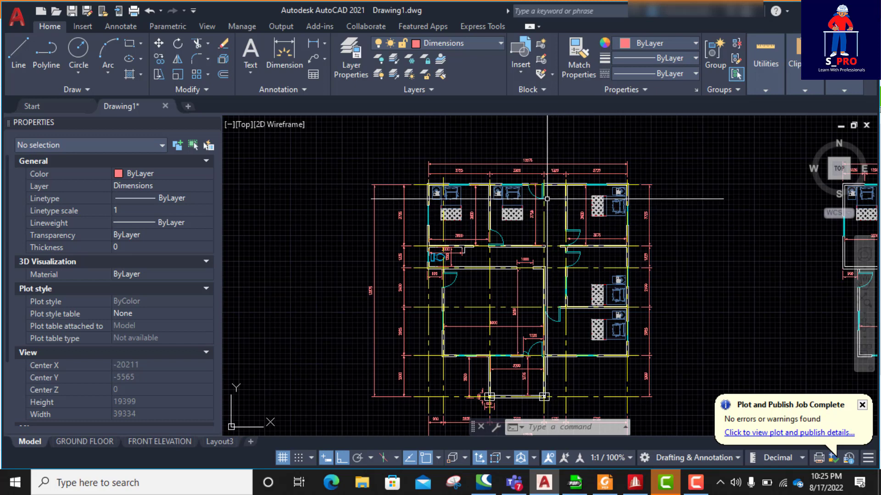
{"action": "scroll", "coordinate": [547, 200], "scroll_direction": "down", "scroll_amount": 2}
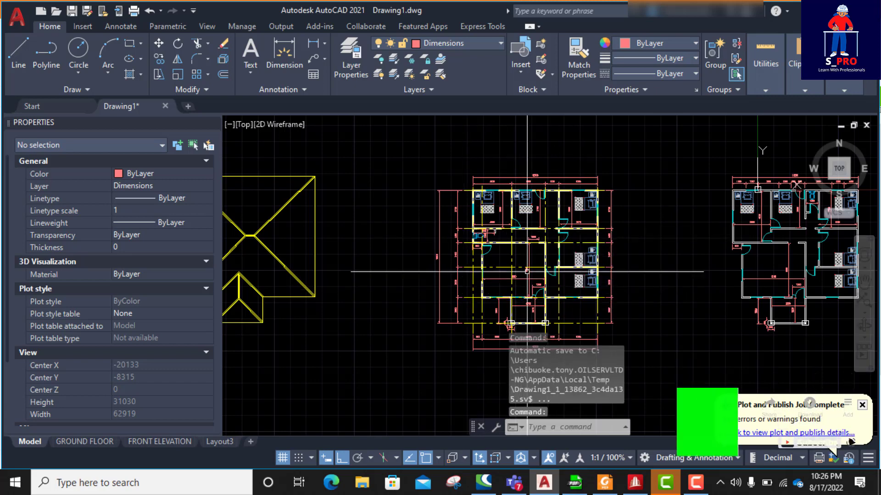
{"action": "scroll", "coordinate": [521, 261], "scroll_direction": "up", "scroll_amount": 2}
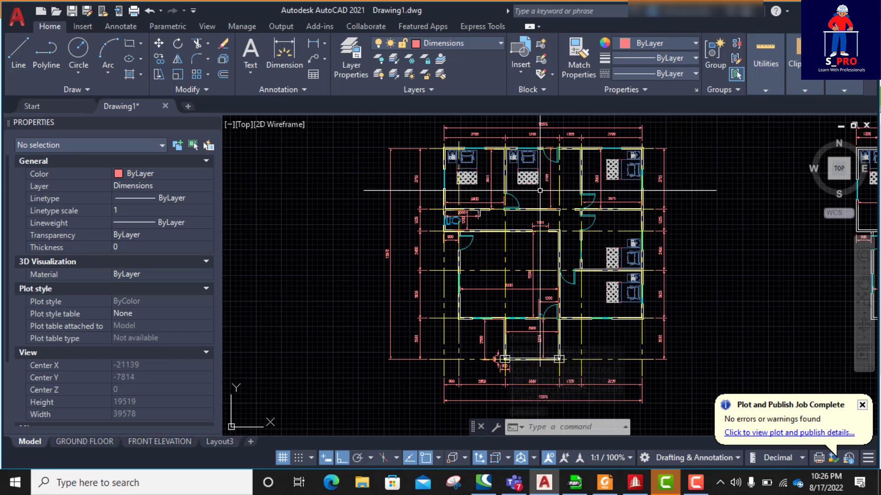
- Examine the roof plan beside the floor plan and compare the drawings in model space
{"action": "scroll", "coordinate": [650, 265], "scroll_direction": "down", "scroll_amount": 2}
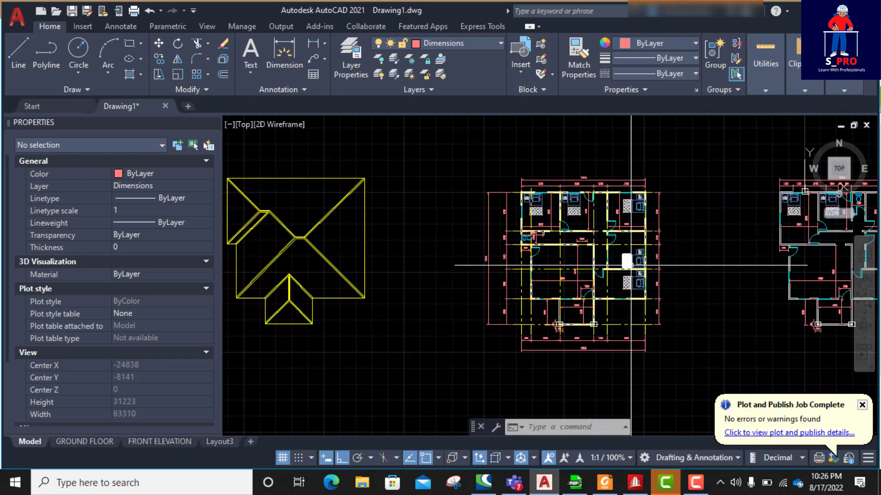
{"action": "scroll", "coordinate": [594, 270], "scroll_direction": "down", "scroll_amount": 1}
{"action": "scroll", "coordinate": [386, 246], "scroll_direction": "up", "scroll_amount": 2}
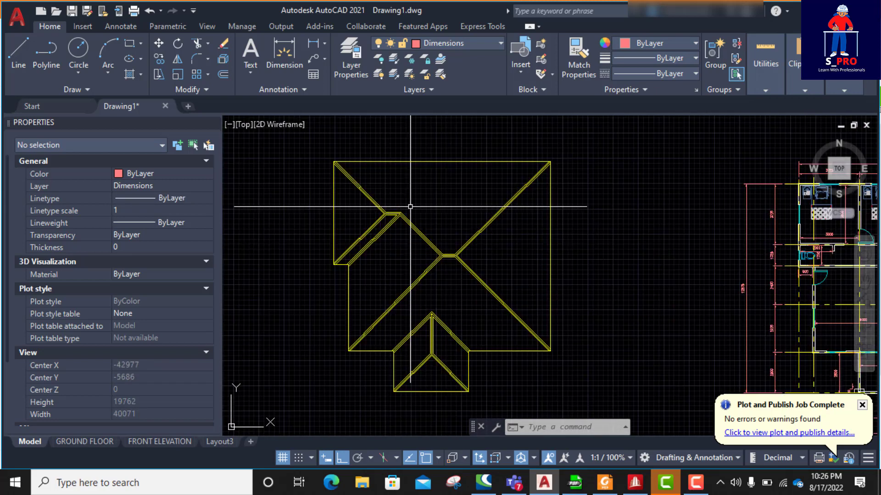
{"action": "scroll", "coordinate": [410, 208], "scroll_direction": "down", "scroll_amount": 1}
{"action": "scroll", "coordinate": [428, 250], "scroll_direction": "down", "scroll_amount": 2}
{"action": "scroll", "coordinate": [546, 252], "scroll_direction": "up", "scroll_amount": 3}
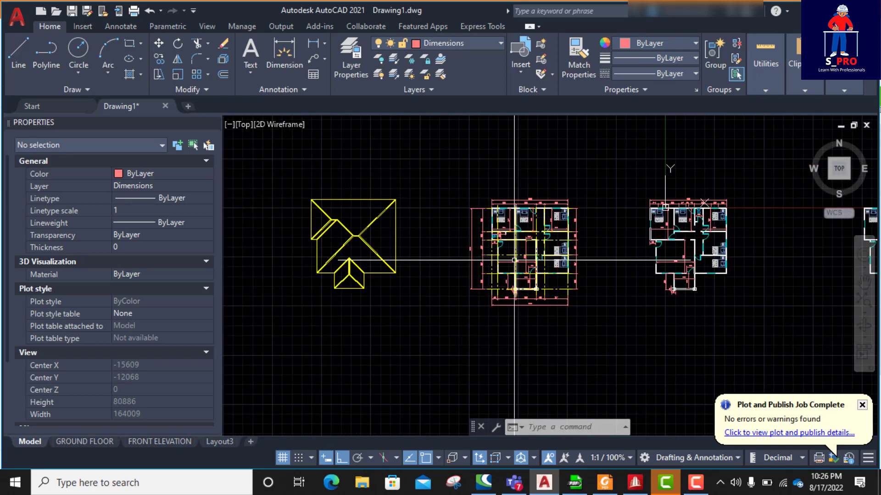
{"action": "scroll", "coordinate": [560, 262], "scroll_direction": "down", "scroll_amount": 1}
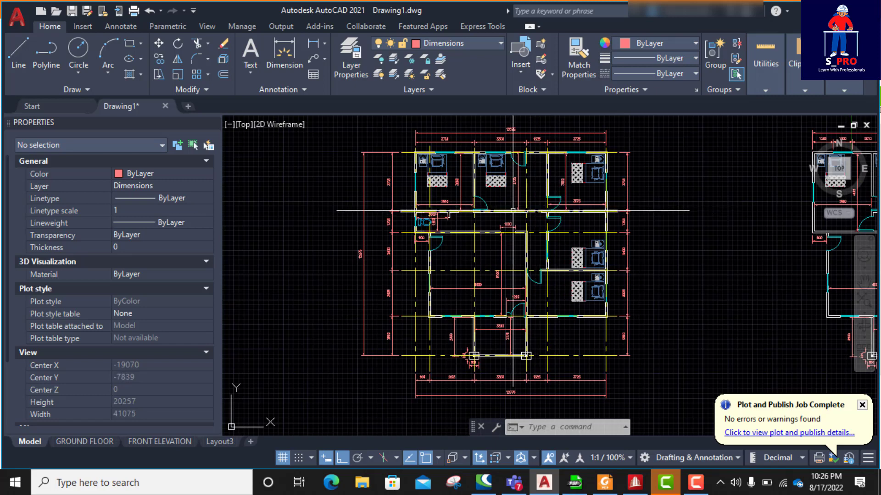
{"action": "scroll", "coordinate": [537, 251], "scroll_direction": "down", "scroll_amount": 1}
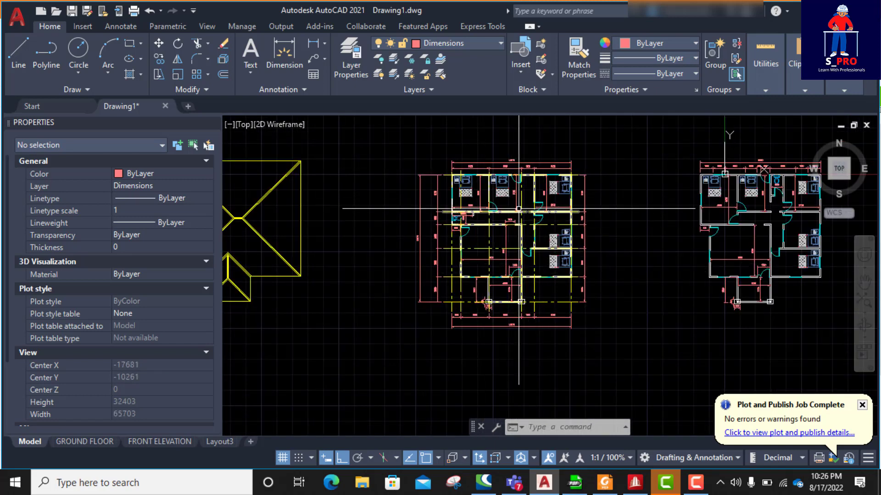
- Switch to the floor plan PDF in Foxit PDF Reader and review the full gridline layout
{"action": "left_click", "coordinate": [605, 483]}
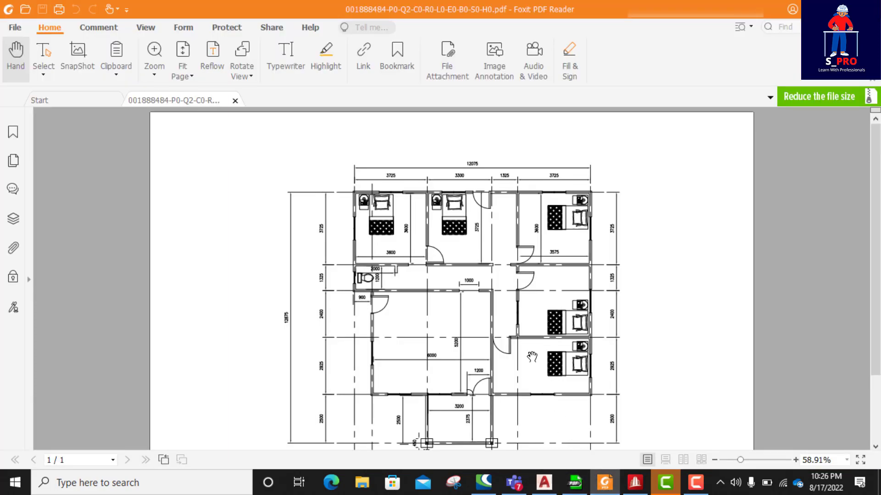
{"action": "scroll", "coordinate": [418, 240], "scroll_direction": "down", "scroll_amount": 1}
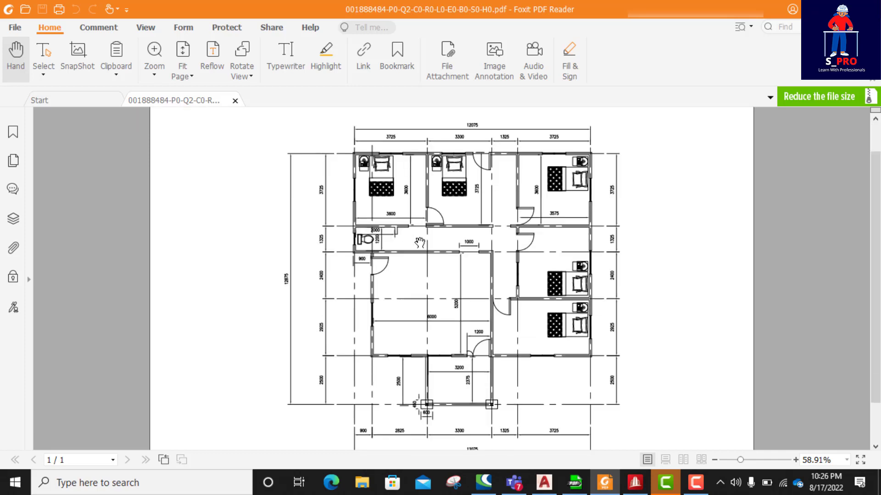
{"action": "scroll", "coordinate": [419, 250], "scroll_direction": "down", "scroll_amount": 1}
{"action": "scroll", "coordinate": [413, 255], "scroll_direction": "up", "scroll_amount": 1}
- Switch to STAAD.Pro and create the first node at the origin with X set to 0 in the node table
{"action": "left_click", "coordinate": [635, 483]}
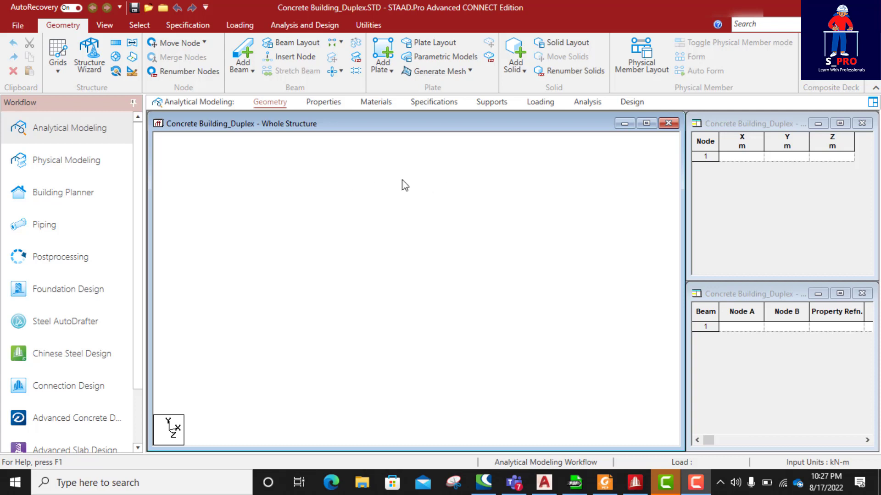
{"action": "left_click", "coordinate": [741, 158]}
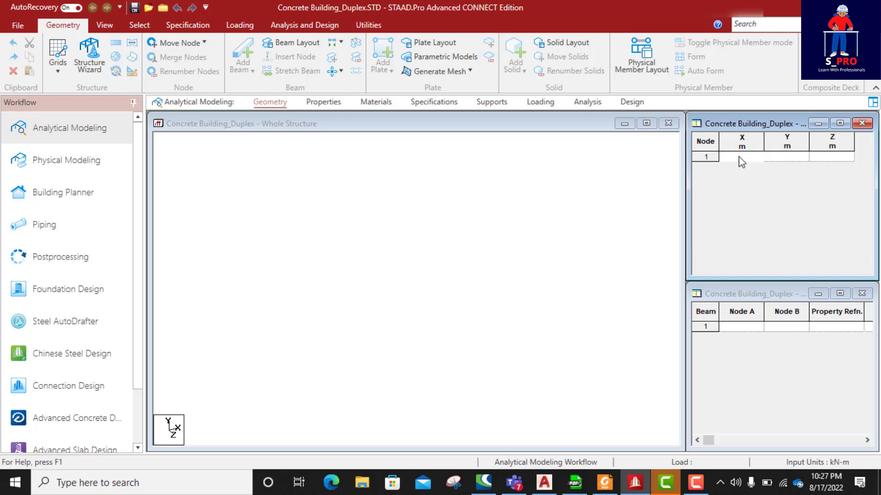
{"action": "type", "text": "0"}
{"action": "left_click", "coordinate": [785, 159]}
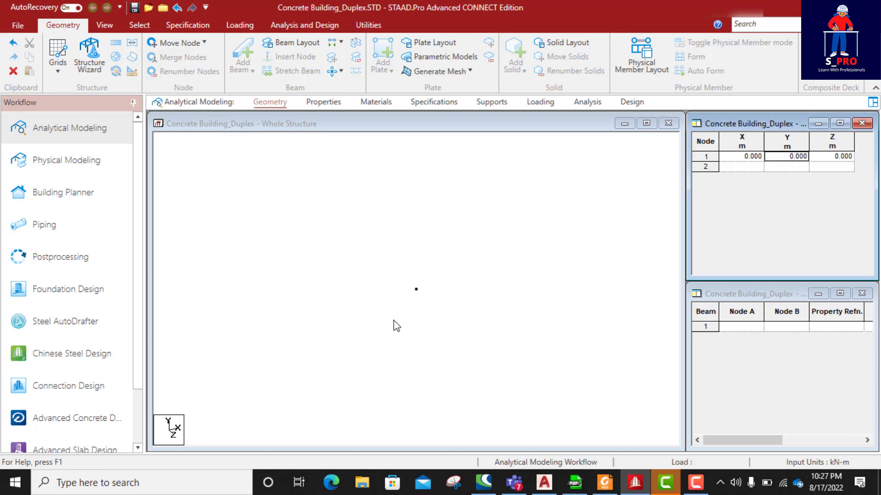
- Return to the floor plan PDF in Foxit PDF Reader and examine the grid dimensions along the plan's upper edge
{"action": "left_click", "coordinate": [605, 483]}
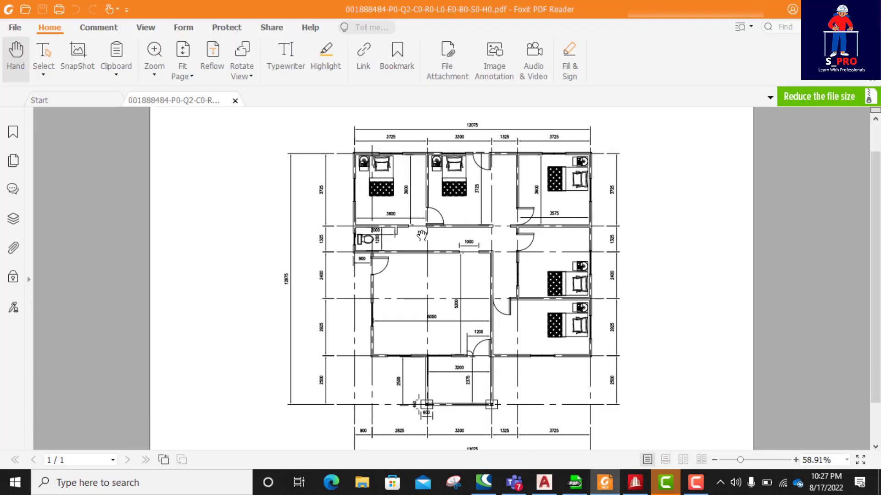
{"action": "scroll", "coordinate": [422, 236], "scroll_direction": "up", "scroll_amount": 2}
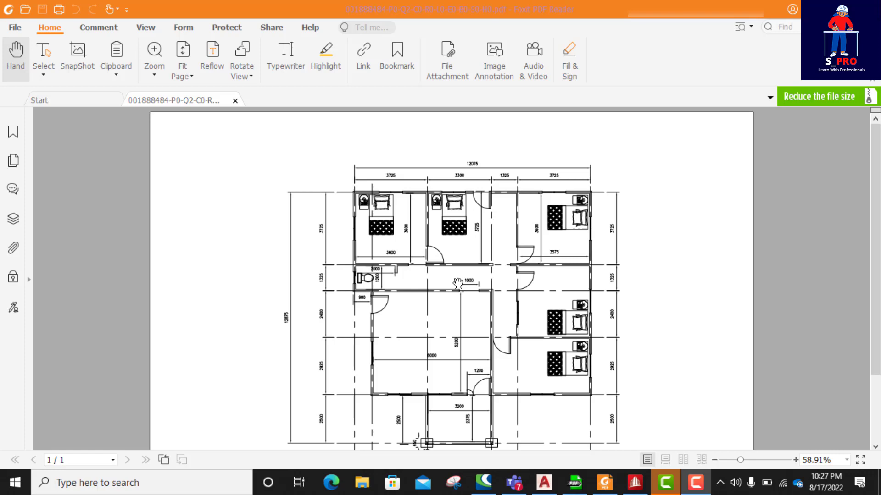
{"action": "scroll", "coordinate": [457, 282], "scroll_direction": "up", "scroll_amount": 1, "text": "ctrl"}
{"action": "scroll", "coordinate": [458, 283], "scroll_direction": "up", "scroll_amount": 1, "text": "ctrl"}
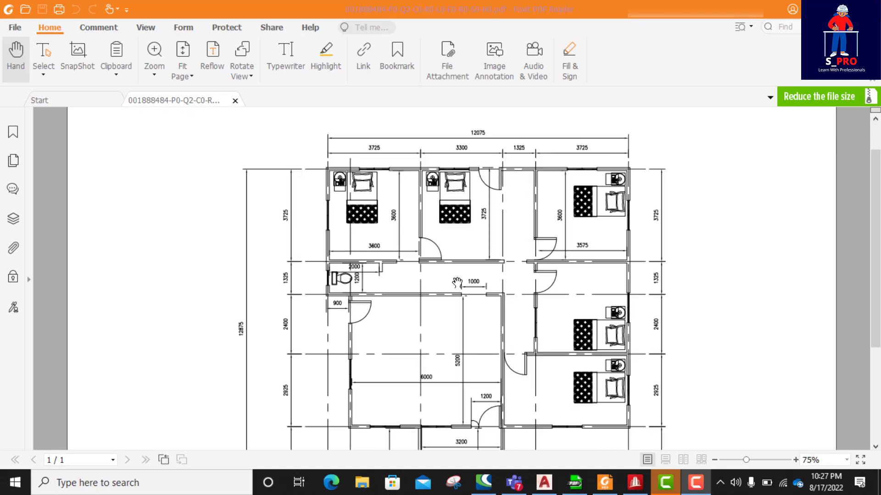
{"action": "scroll", "coordinate": [458, 283], "scroll_direction": "up", "scroll_amount": 1, "text": "ctrl"}
{"action": "scroll", "coordinate": [457, 283], "scroll_direction": "up", "scroll_amount": 1, "text": "ctrl"}
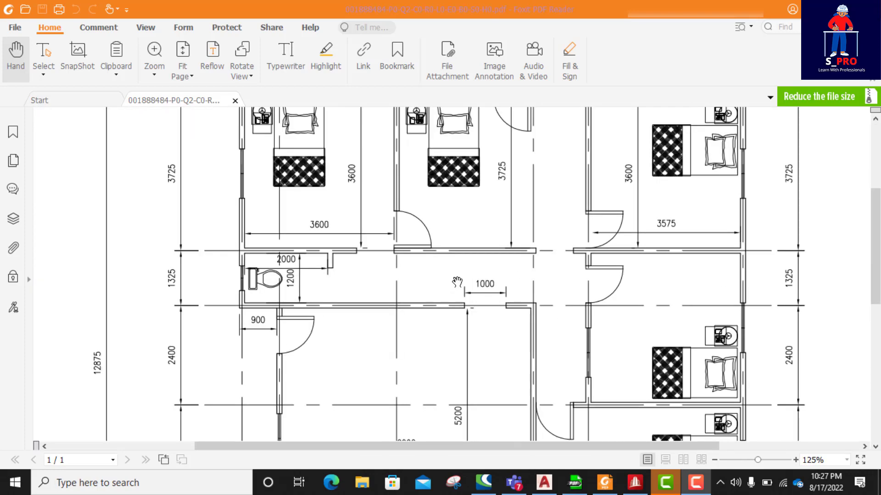
{"action": "scroll", "coordinate": [456, 286], "scroll_direction": "up", "scroll_amount": 3}
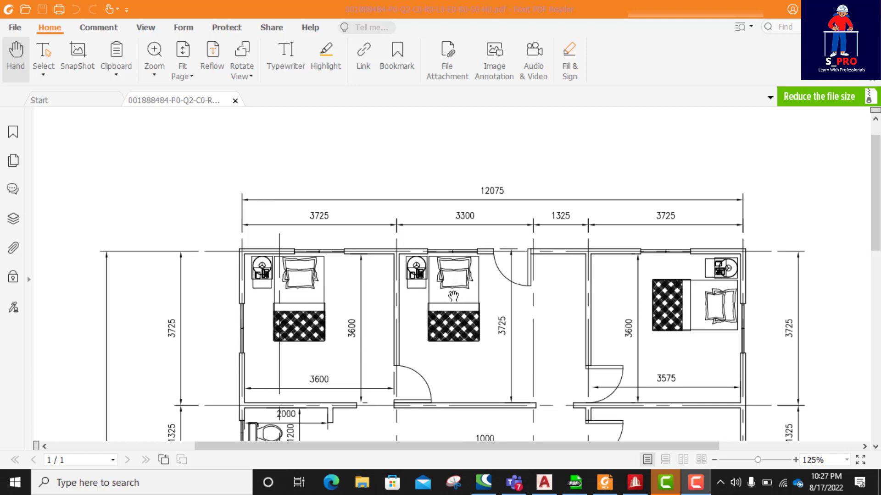
{"action": "scroll", "coordinate": [453, 296], "scroll_direction": "up", "scroll_amount": 1, "text": "ctrl"}
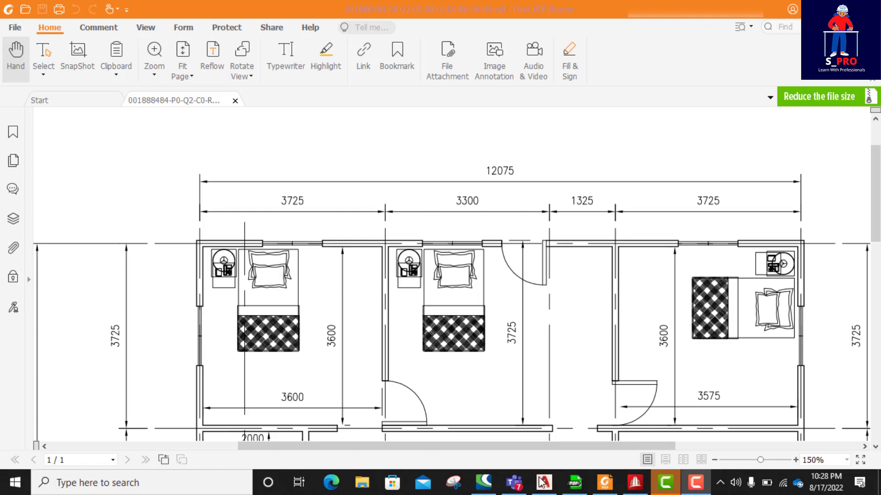
- Switch to STAAD.Pro and select the node at the origin using the node cursor
{"action": "left_click", "coordinate": [635, 482]}
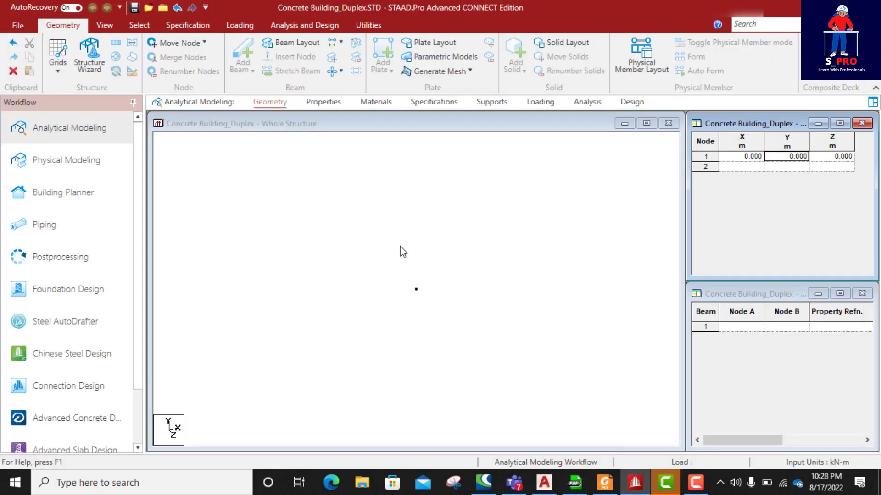
{"action": "left_click", "coordinate": [415, 280]}
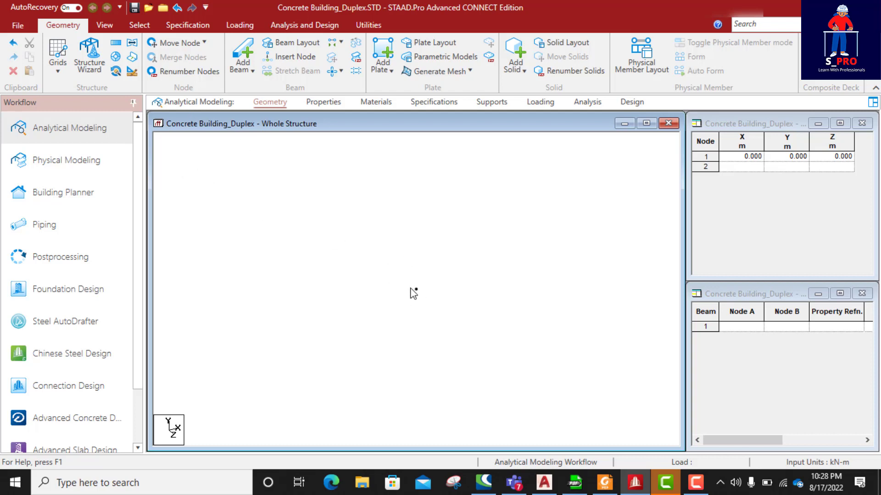
{"action": "left_click", "coordinate": [140, 25]}
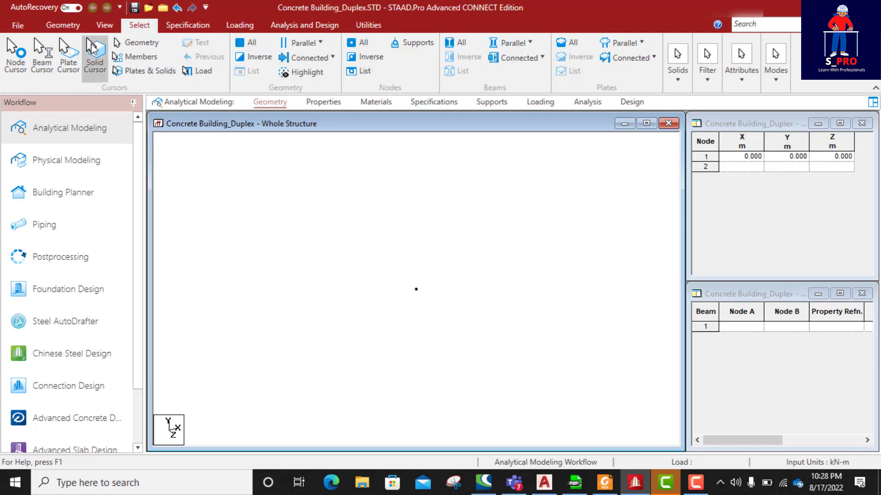
{"action": "left_click", "coordinate": [16, 54]}
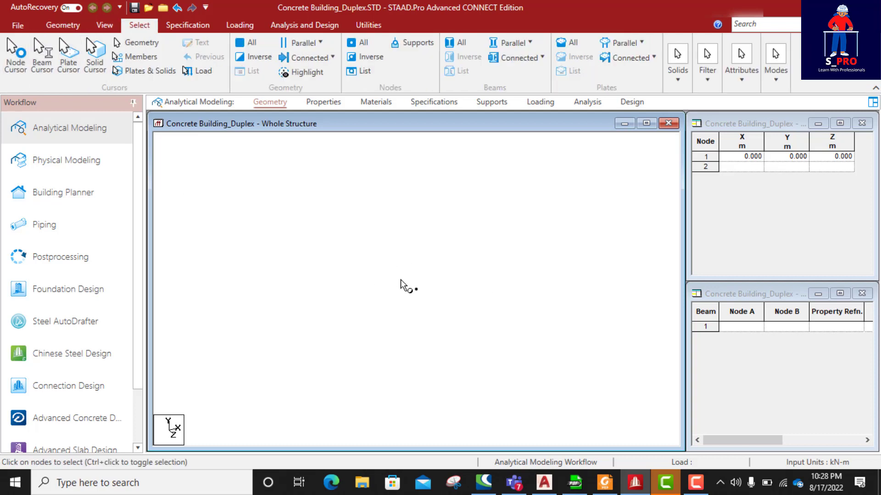
{"action": "left_click", "coordinate": [416, 289]}
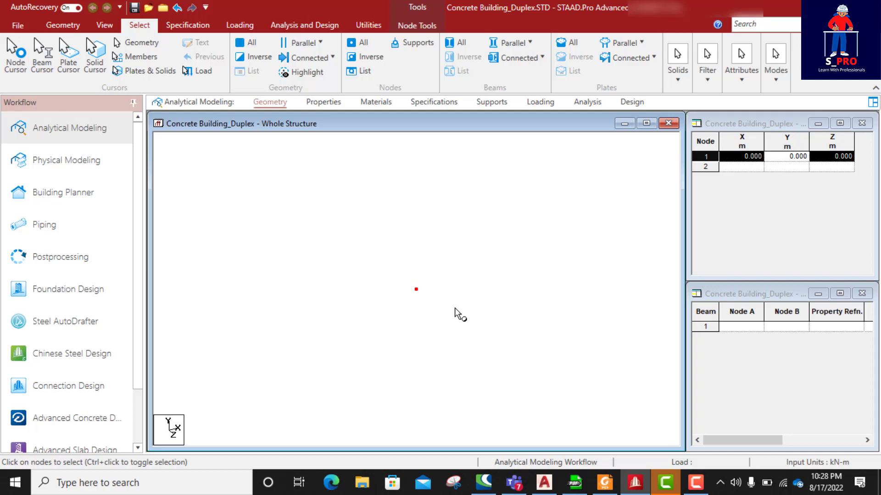
- Paste a copy of the origin node moved 3.725 m in X, checking the floor plan PDF for the spacing, and select the new node
{"action": "key", "text": "ctrl+v"}
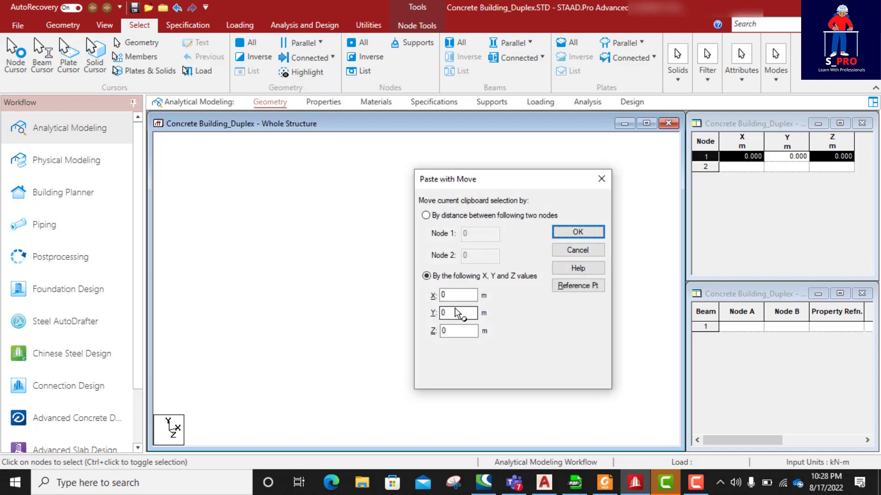
{"action": "left_click_drag", "start_coordinate": [495, 181], "coordinate": [529, 178]}
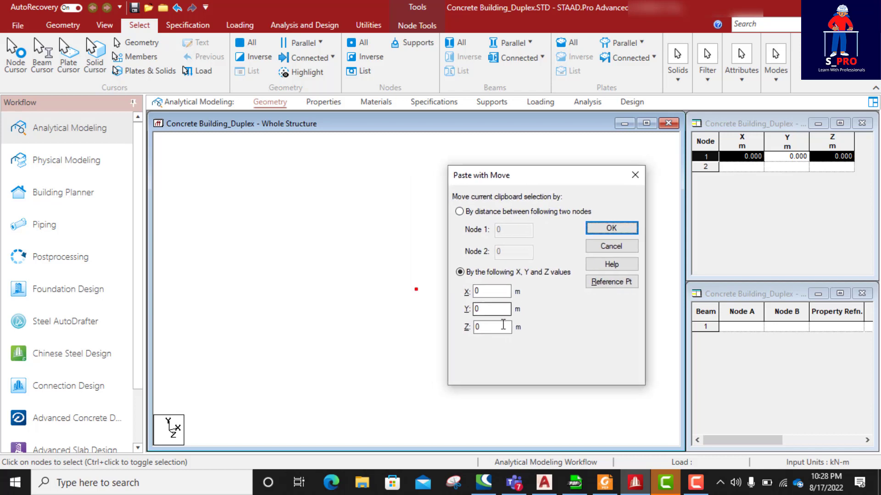
{"action": "left_click_drag", "start_coordinate": [487, 292], "coordinate": [470, 292]}
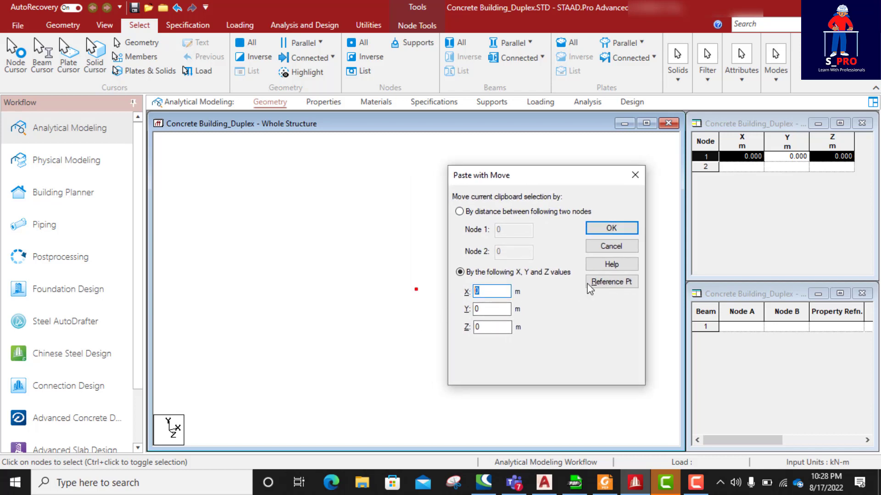
{"action": "left_click", "coordinate": [605, 483]}
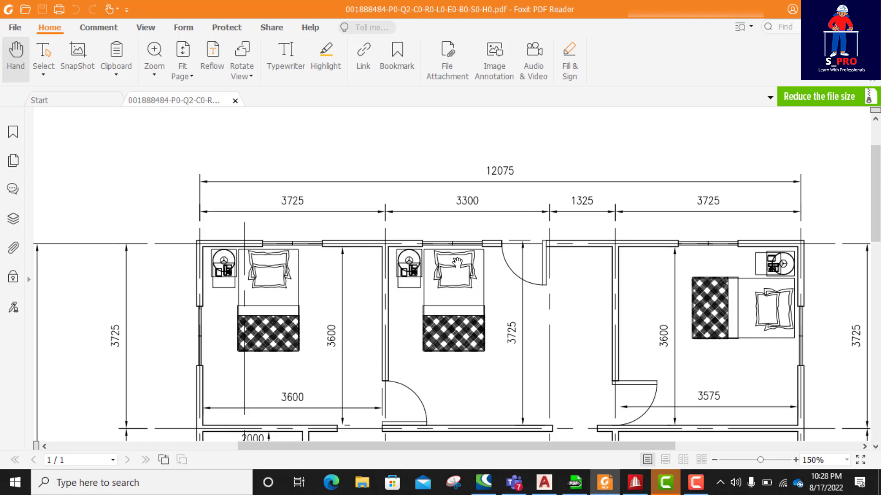
{"action": "scroll", "coordinate": [595, 255], "scroll_direction": "down", "scroll_amount": 3}
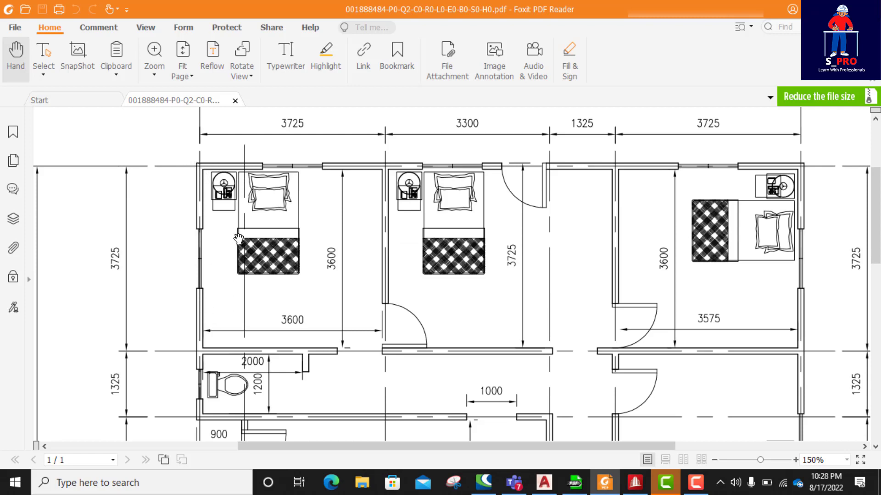
{"action": "scroll", "coordinate": [226, 235], "scroll_direction": "up", "scroll_amount": 2}
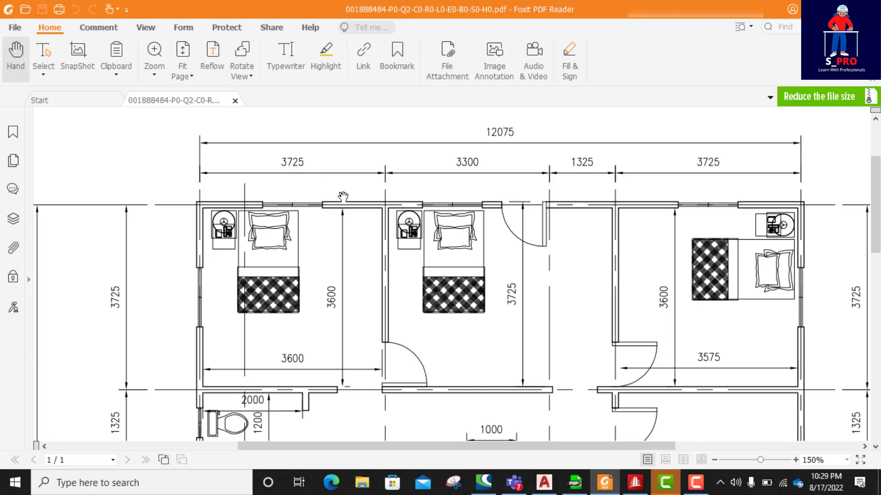
{"action": "left_click", "coordinate": [636, 484]}
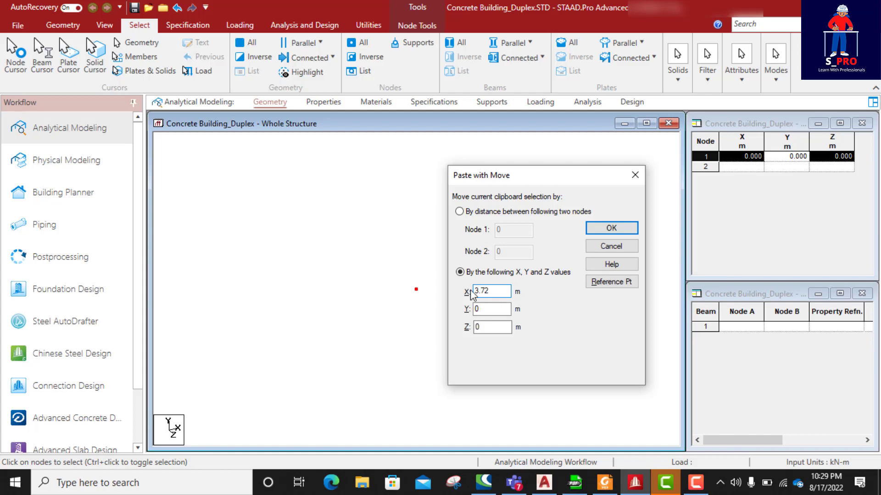
{"action": "left_click", "coordinate": [611, 231]}
{"action": "left_click", "coordinate": [626, 228]}
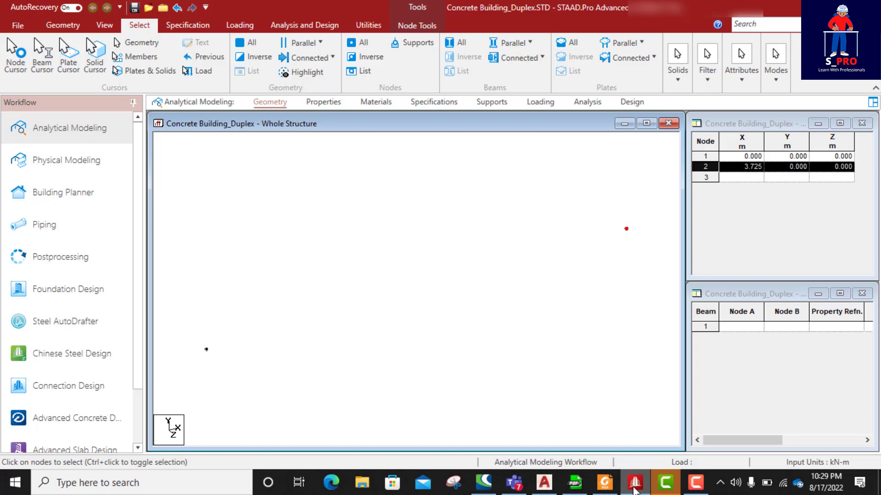
- Return to the floor plan PDF in Foxit PDF Reader and open the Calculator beside its grid dimensions
{"action": "left_click", "coordinate": [604, 483]}
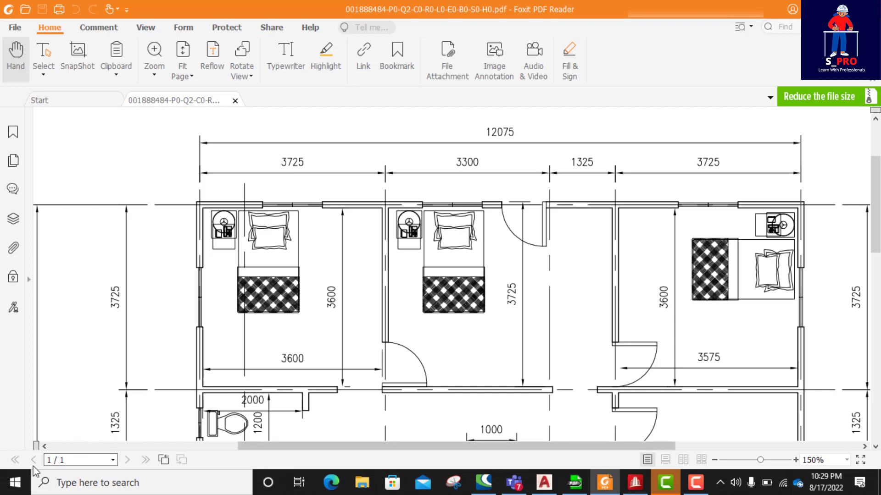
{"action": "left_click", "coordinate": [71, 488]}
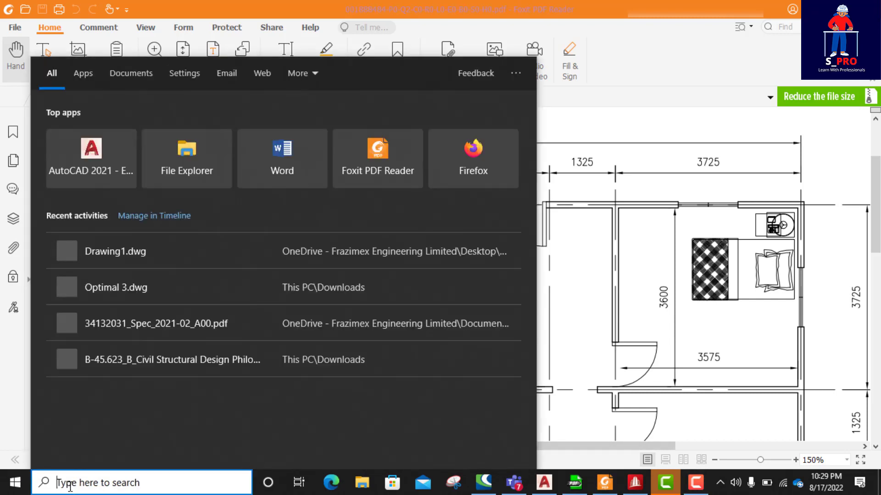
{"action": "type", "text": "c"}
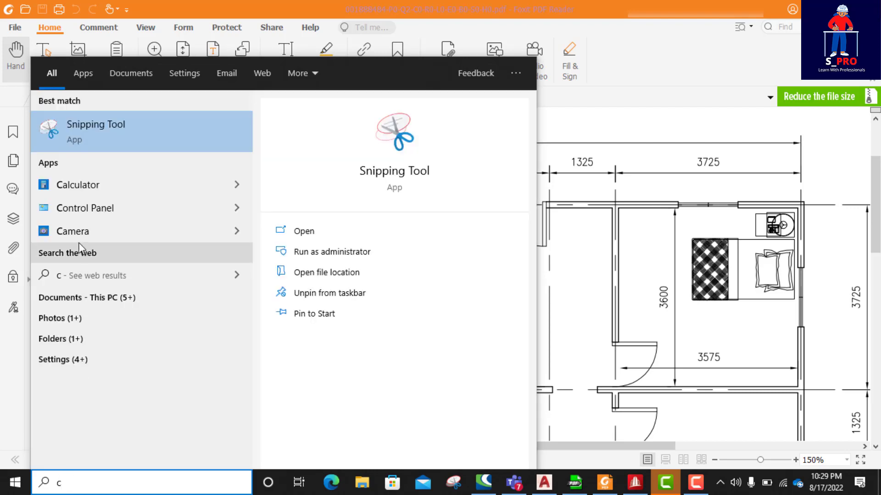
{"action": "left_click", "coordinate": [87, 180]}
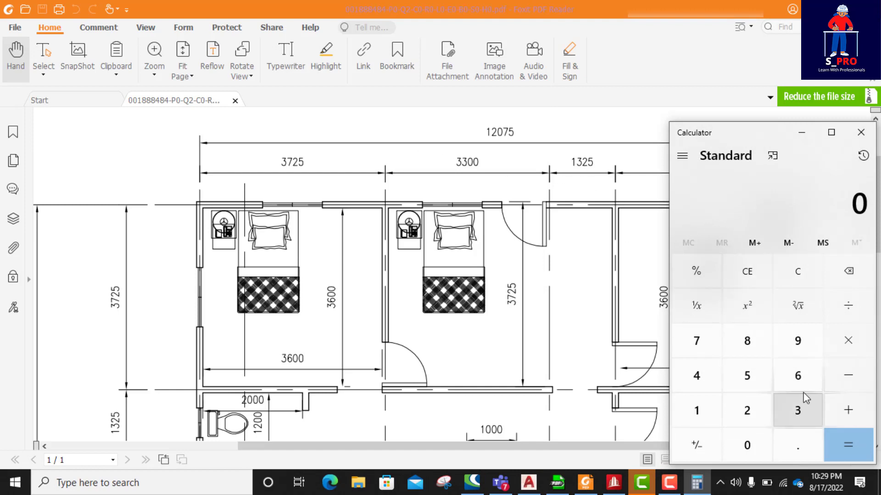
- Add the 3300 and 1325 bay widths in Calculator, and minimize it
{"action": "left_click", "coordinate": [798, 413]}
{"action": "left_click", "coordinate": [798, 413]}
{"action": "left_click", "coordinate": [748, 445]}
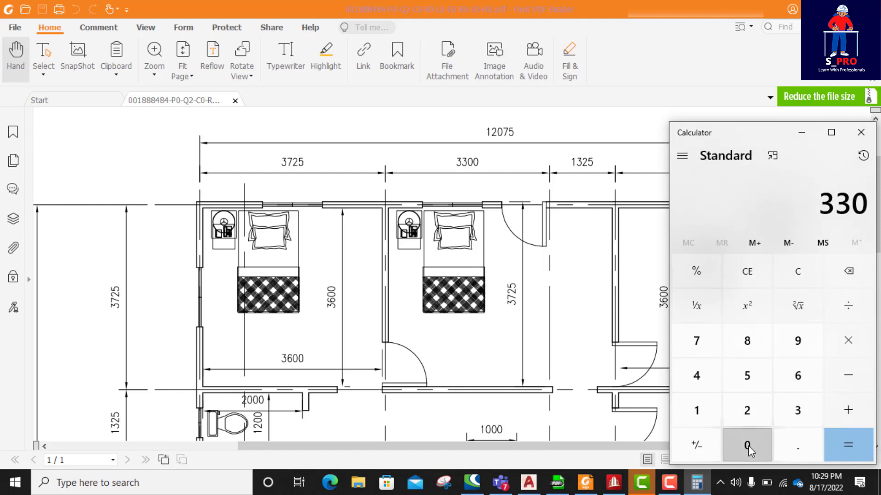
{"action": "left_click", "coordinate": [747, 445]}
{"action": "left_click", "coordinate": [848, 409]}
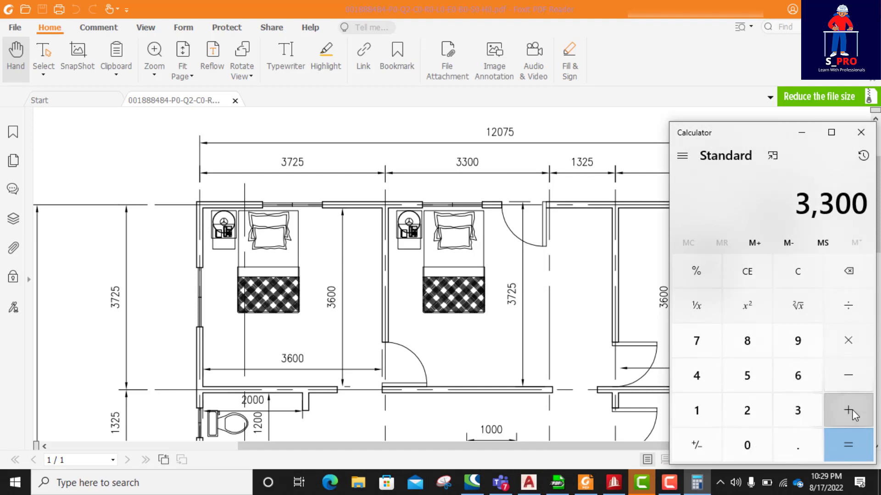
{"action": "left_click", "coordinate": [697, 408]}
{"action": "left_click", "coordinate": [799, 411]}
{"action": "left_click", "coordinate": [747, 411]}
{"action": "left_click", "coordinate": [747, 375]}
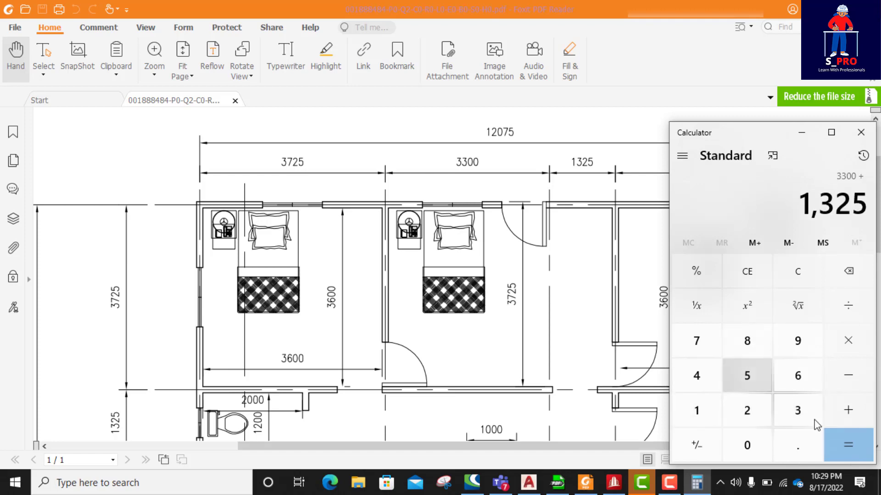
{"action": "left_click", "coordinate": [852, 448]}
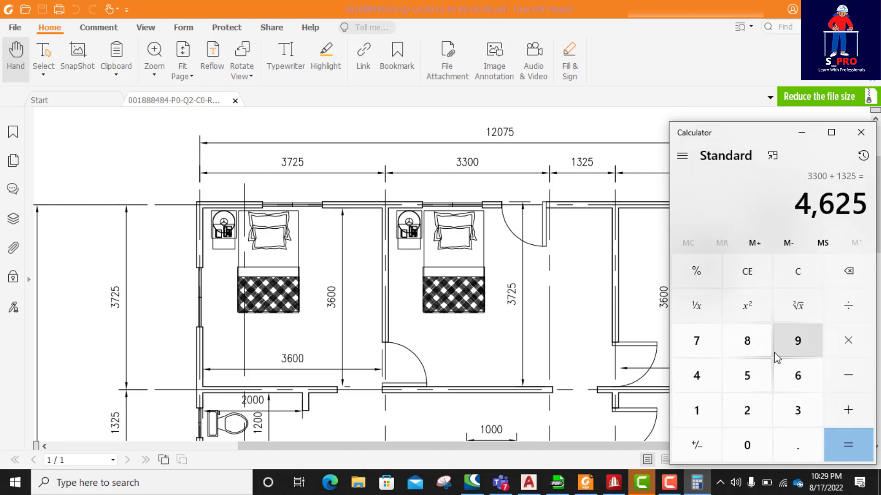
{"action": "left_click", "coordinate": [792, 136]}
- Switch to STAAD.Pro and paste a copy of the second node moved 4.625 m in X
{"action": "left_click", "coordinate": [612, 484]}
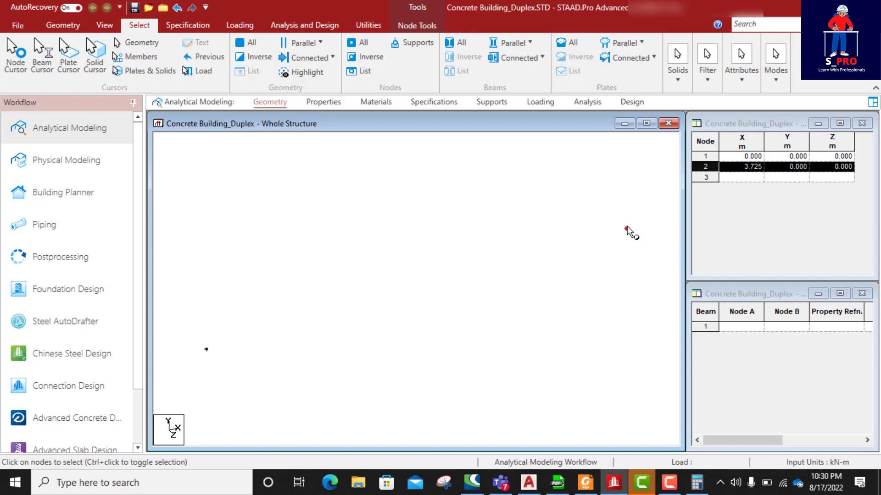
{"action": "key", "text": "ctrl+v"}
{"action": "double_click", "coordinate": [438, 297]}
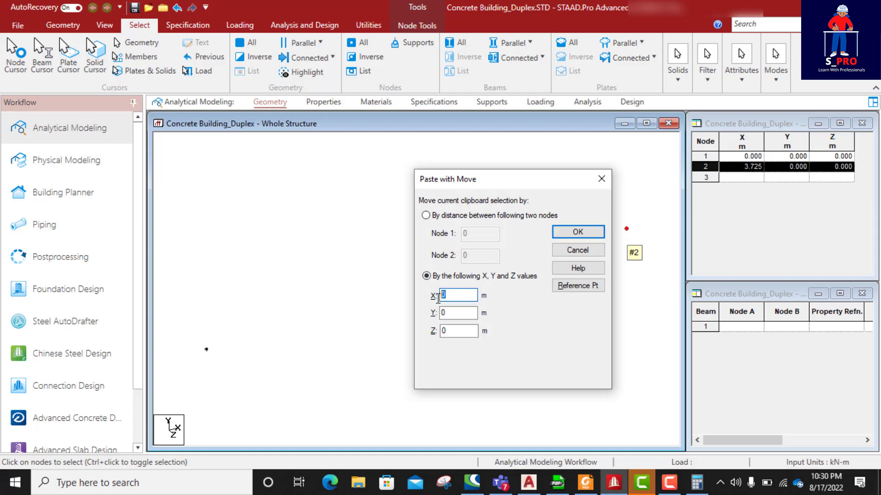
{"action": "type", "text": "4.625"}
{"action": "left_click", "coordinate": [575, 233]}
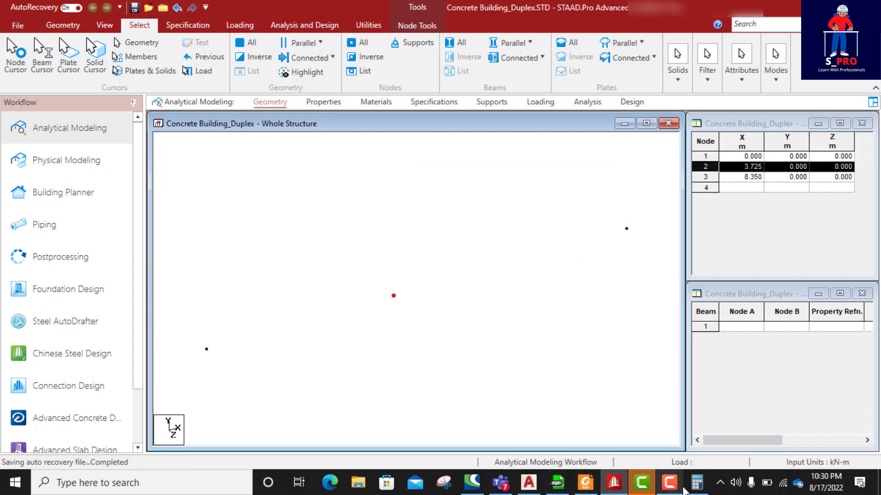
{"action": "mouse_move", "coordinate": [668, 486]}
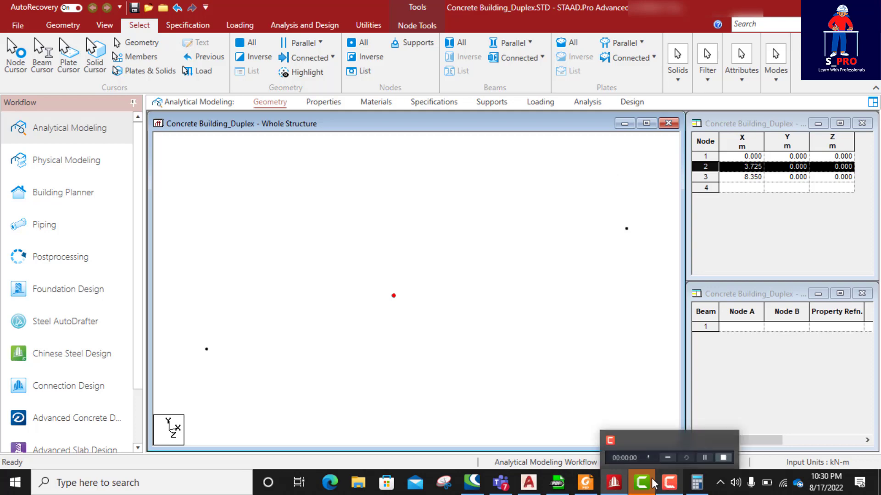
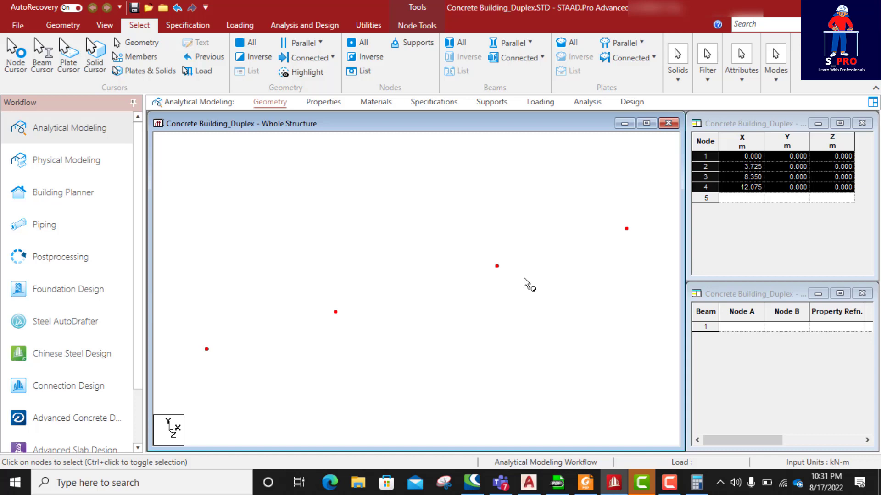
- Paste a copy of the four selected nodes moved 3.725 m in Z
{"action": "key", "text": "ctrl+v"}
{"action": "key", "text": "Tab"}
{"action": "key", "text": "Tab"}
{"action": "key", "text": "Tab"}
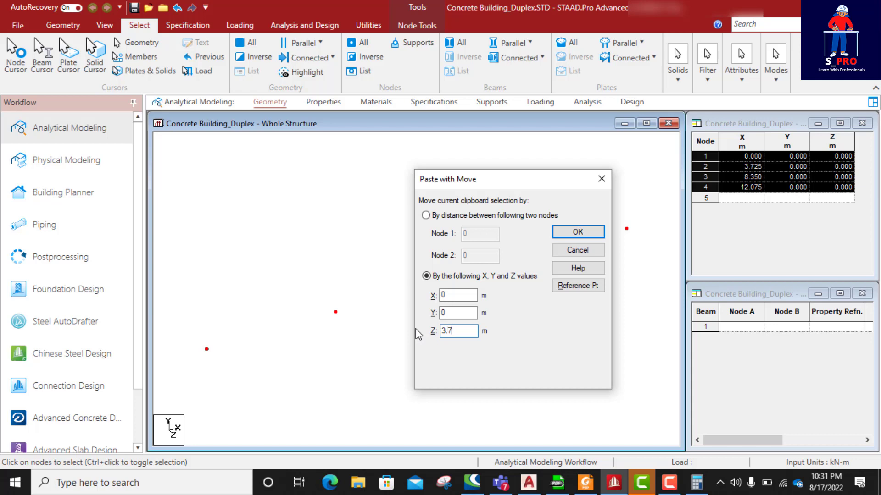
{"action": "type", "text": "3.725"}
{"action": "left_click", "coordinate": [579, 232]}
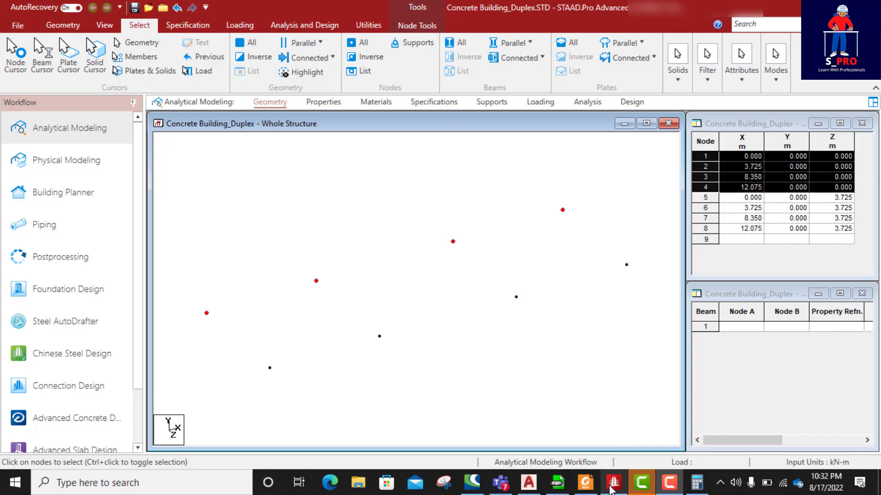
- Switch to the floor plan PDF in Foxit PDF Reader and examine the grid spacings and walls below the first row of bedrooms
{"action": "left_click", "coordinate": [585, 482]}
{"action": "scroll", "coordinate": [432, 211], "scroll_direction": "down", "scroll_amount": 1}
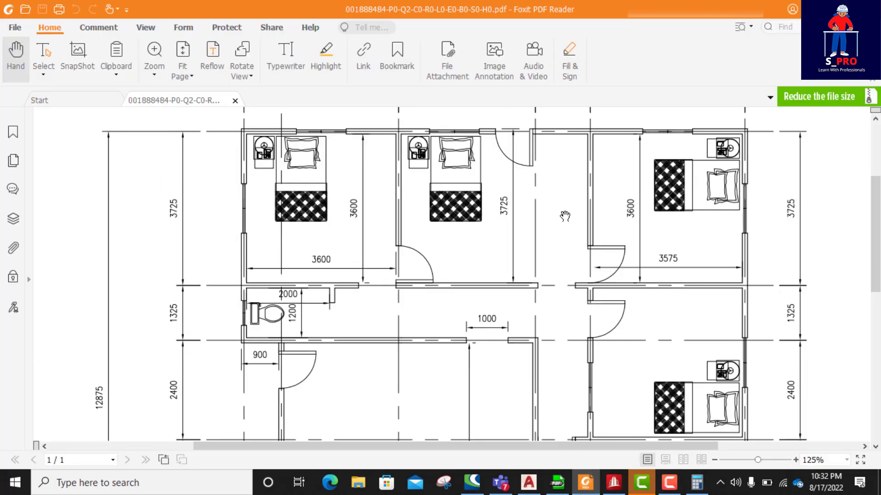
{"action": "scroll", "coordinate": [565, 216], "scroll_direction": "down", "scroll_amount": 1}
{"action": "scroll", "coordinate": [490, 223], "scroll_direction": "down", "scroll_amount": 1}
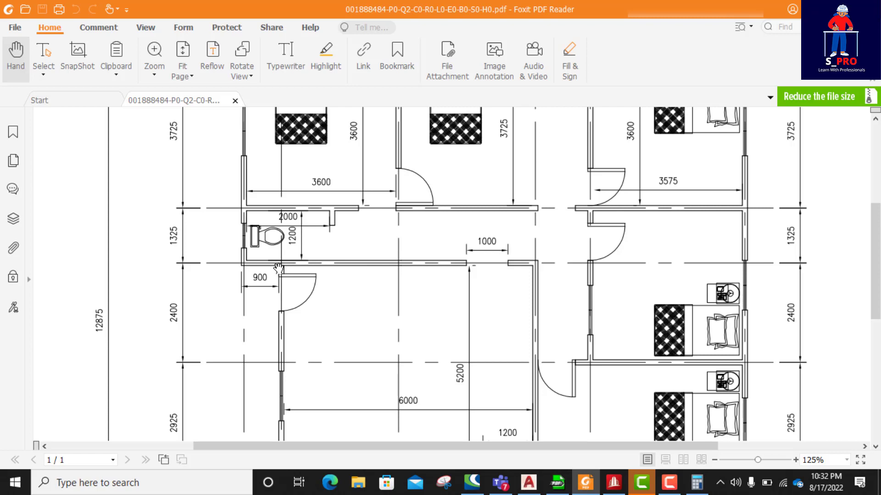
{"action": "scroll", "coordinate": [530, 265], "scroll_direction": "down", "scroll_amount": 1}
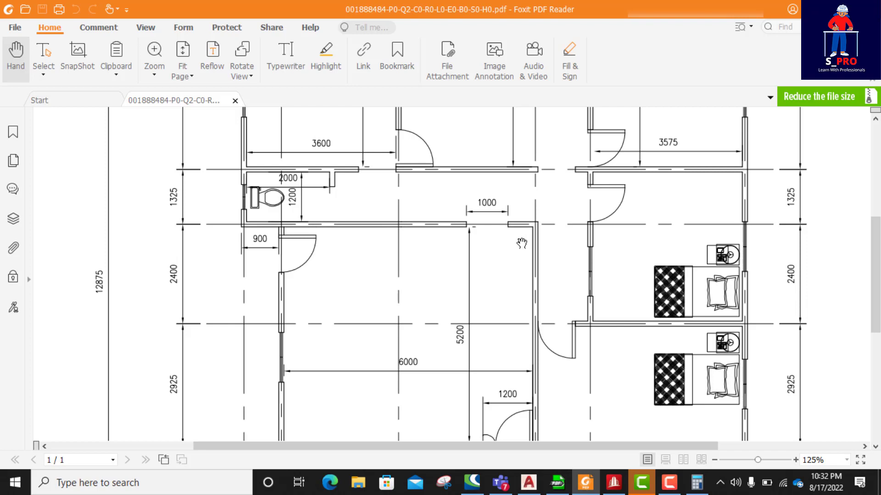
{"action": "scroll", "coordinate": [530, 227], "scroll_direction": "up", "scroll_amount": 2}
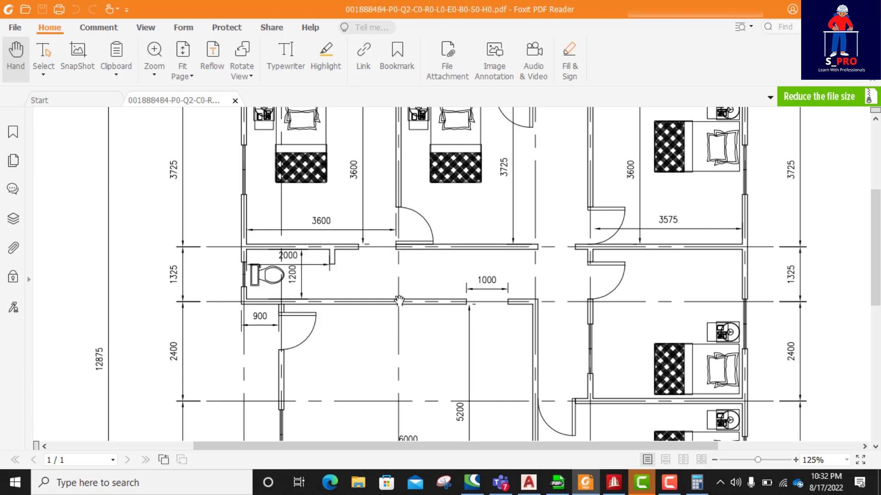
{"action": "scroll", "coordinate": [399, 300], "scroll_direction": "down", "scroll_amount": 2}
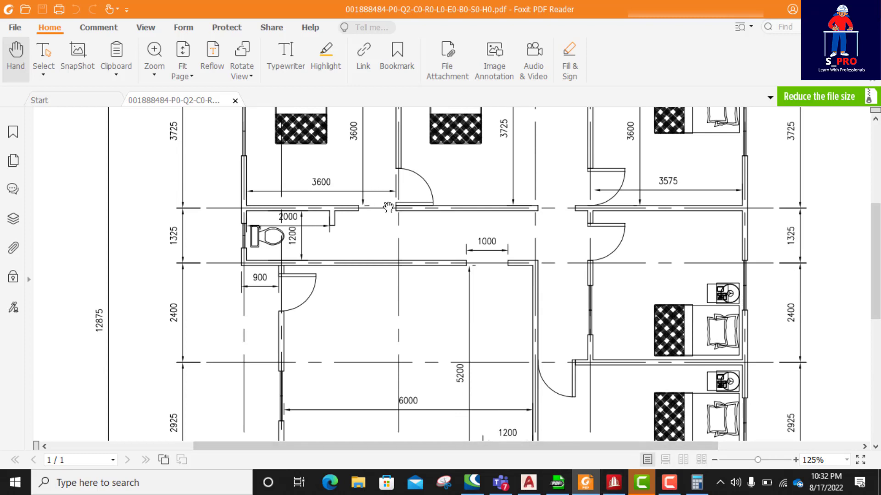
- Switch to STAAD.Pro and paste a copy of the first two nodes of the second row moved 1.325 m in Z
{"action": "left_click", "coordinate": [614, 481]}
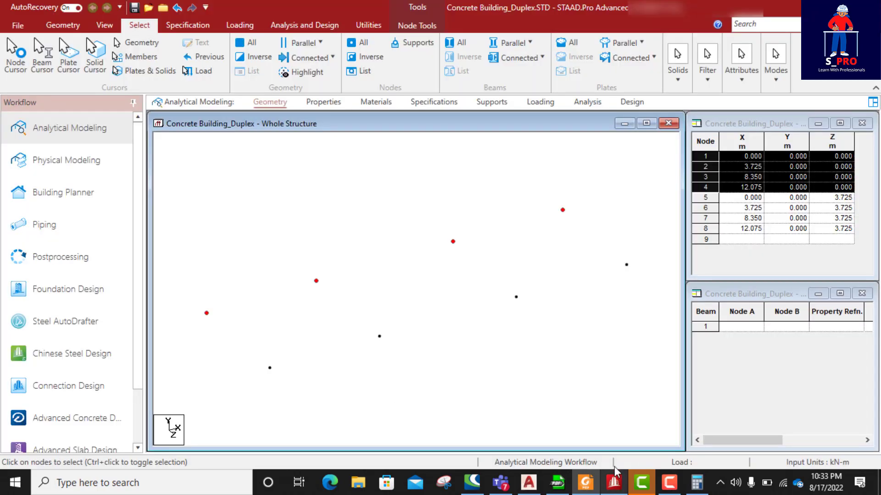
{"action": "left_click", "coordinate": [270, 368]}
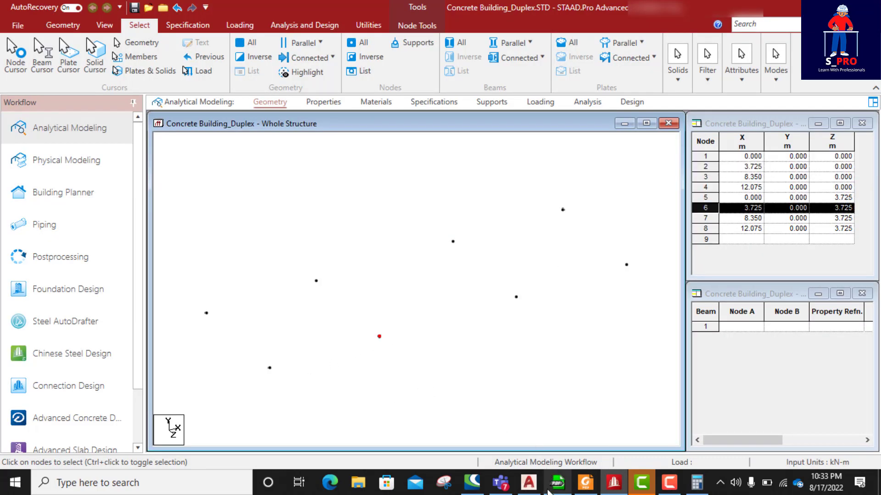
{"action": "left_click", "coordinate": [585, 482]}
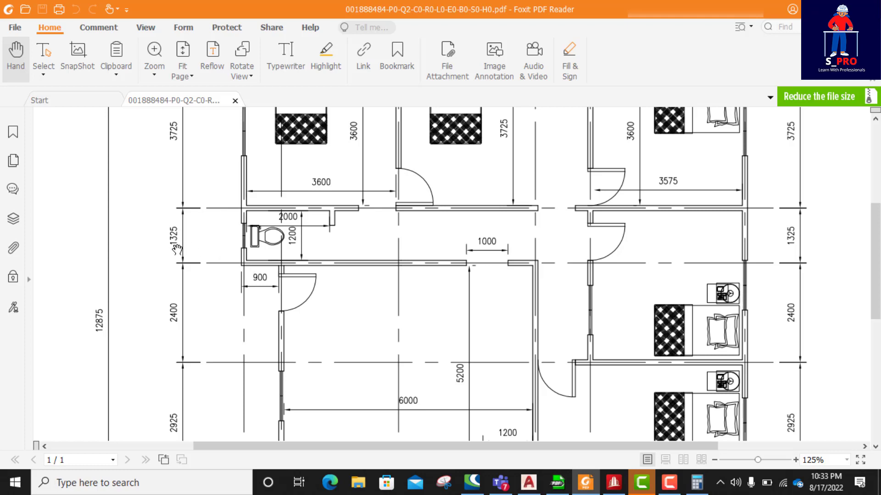
{"action": "left_click", "coordinate": [614, 482]}
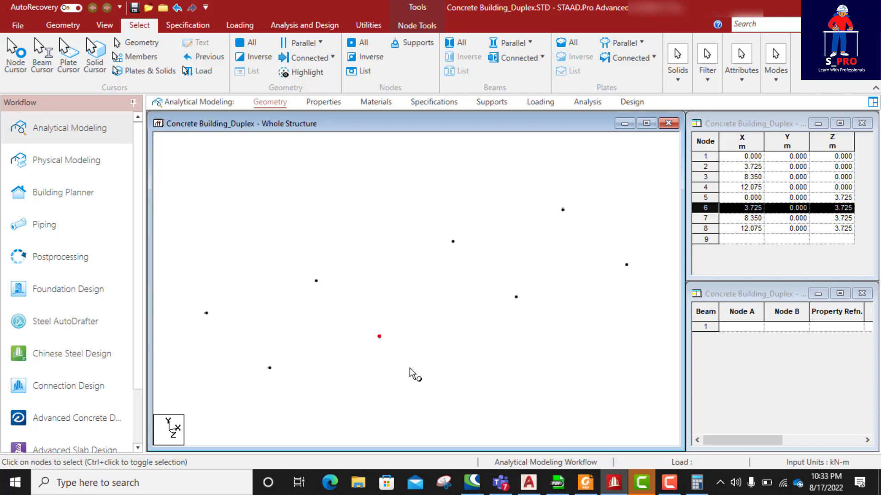
{"action": "left_click", "coordinate": [270, 368], "text": "ctrl"}
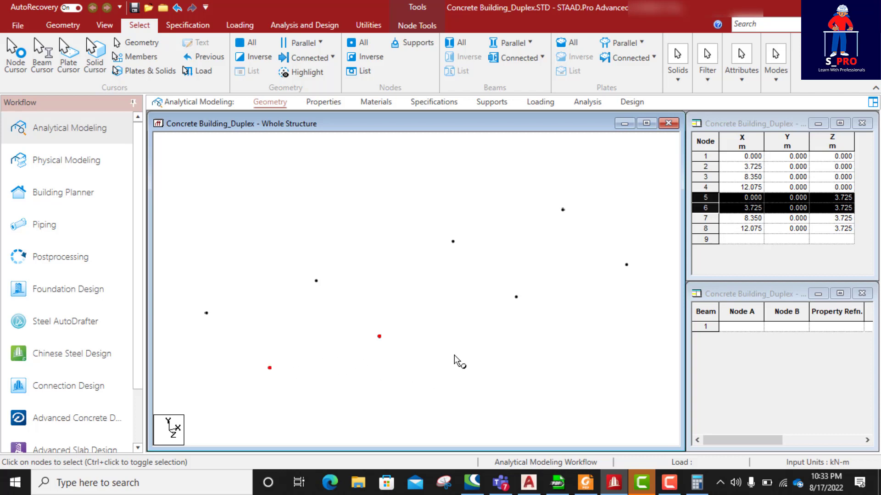
{"action": "key", "text": "ctrl+v"}
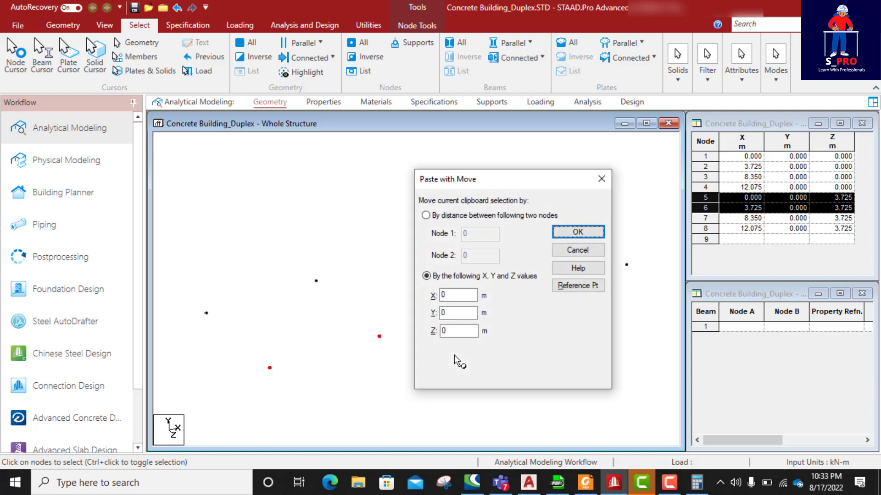
{"action": "left_click", "coordinate": [450, 332]}
{"action": "left_click_drag", "start_coordinate": [452, 332], "coordinate": [436, 333]}
{"action": "left_click", "coordinate": [579, 232]}
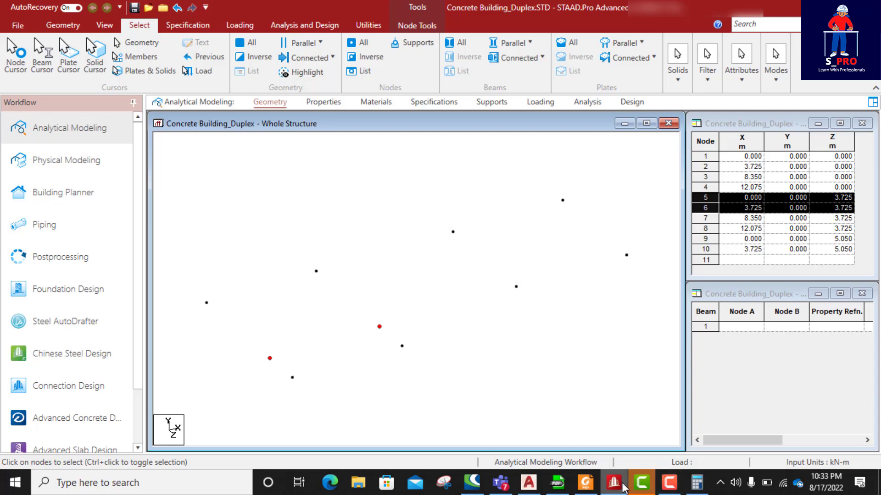
- Switch to the floor plan PDF in Foxit PDF Reader and examine the wall offset and grid spacings below the toilet
{"action": "left_click", "coordinate": [585, 483]}
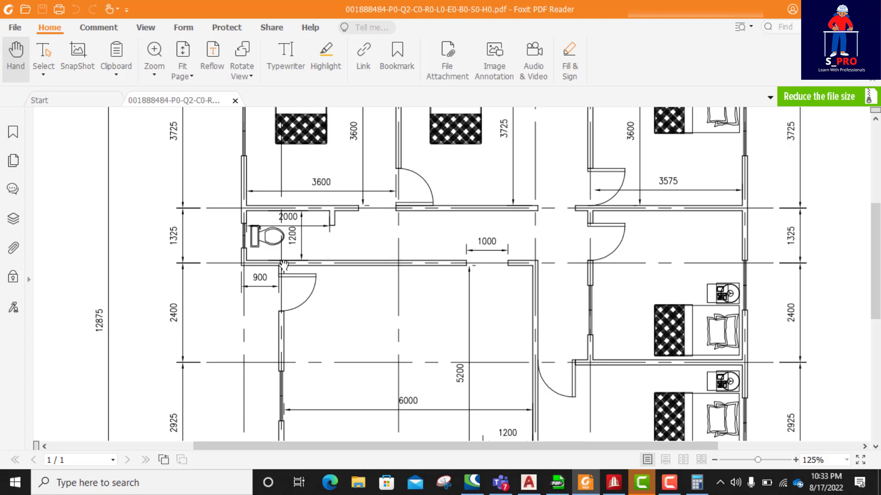
{"action": "scroll", "coordinate": [283, 265], "scroll_direction": "down", "scroll_amount": 3}
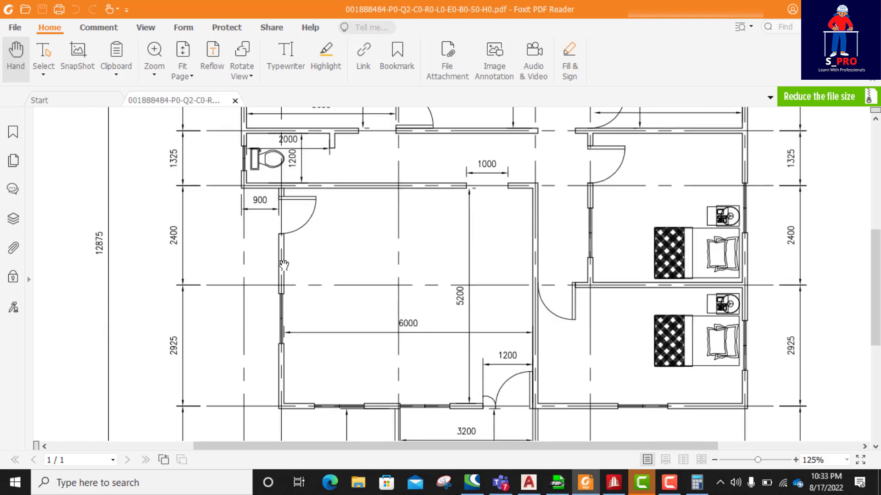
{"action": "scroll", "coordinate": [284, 265], "scroll_direction": "down", "scroll_amount": 1}
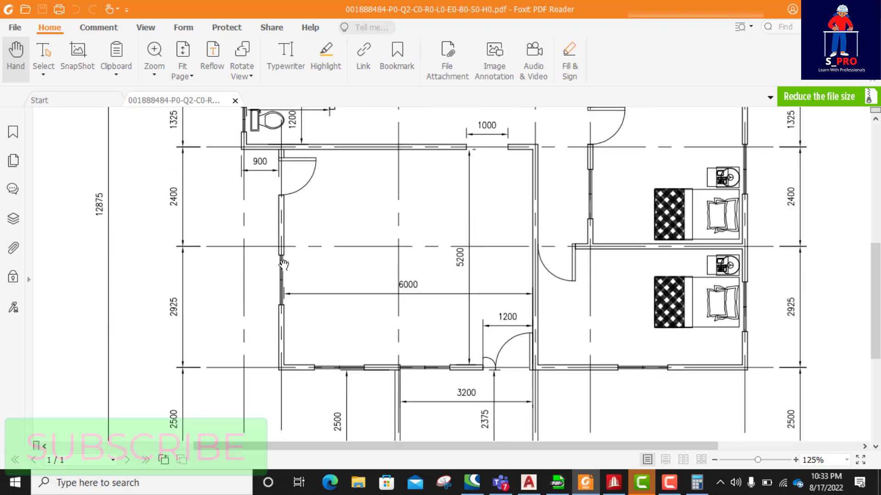
{"action": "scroll", "coordinate": [284, 265], "scroll_direction": "up", "scroll_amount": 1}
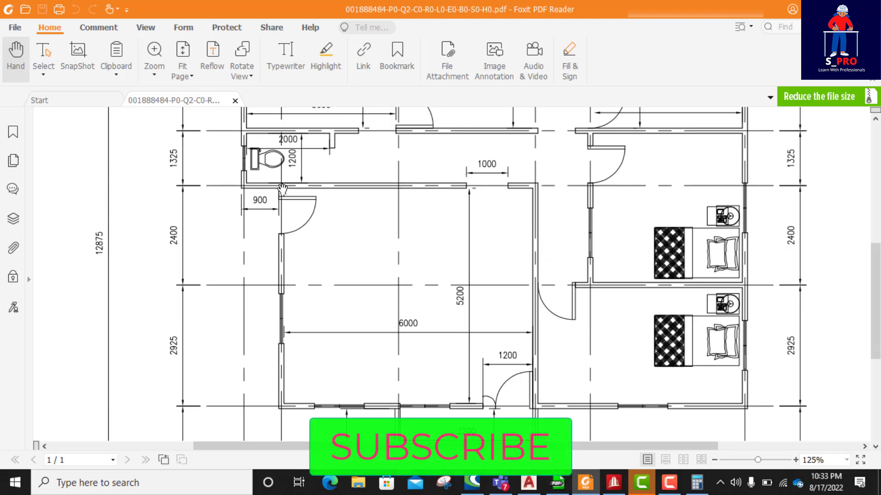
{"action": "scroll", "coordinate": [279, 270], "scroll_direction": "down", "scroll_amount": 1}
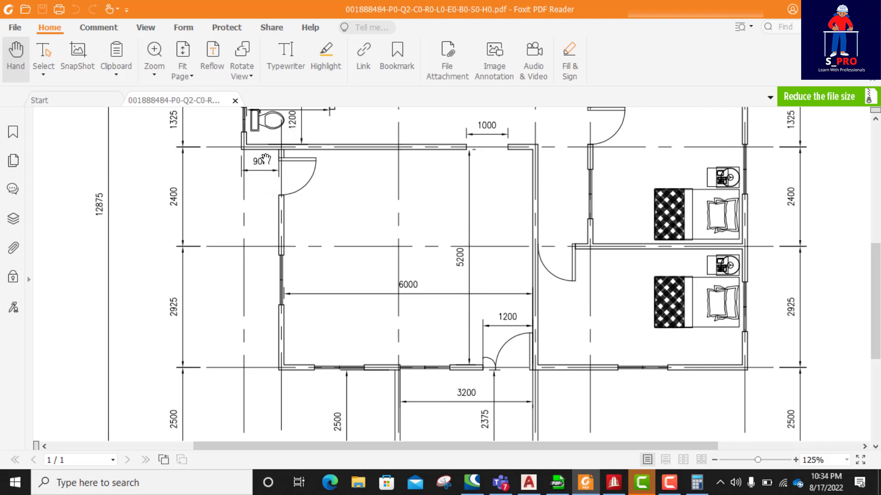
{"action": "scroll", "coordinate": [290, 226], "scroll_direction": "up", "scroll_amount": 1}
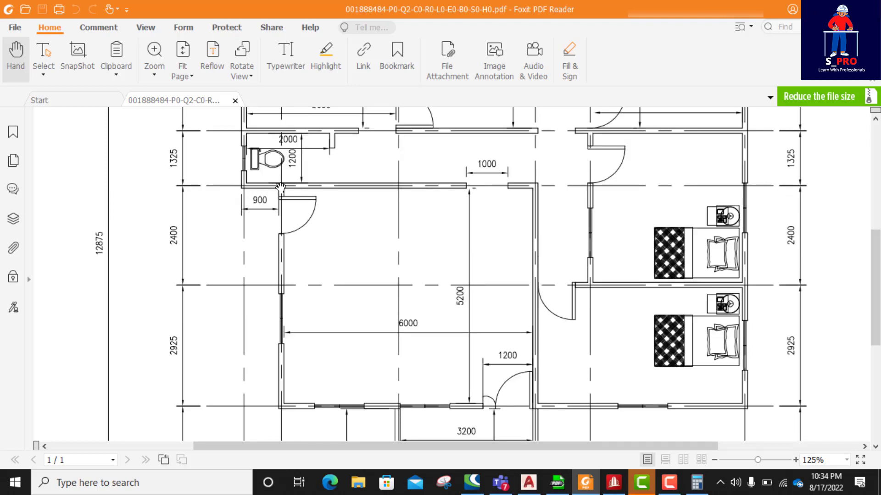
- Switch to STAAD.Pro and paste a copy of the node at X 0, Z 5.050 moved 0.9 m in X
{"action": "left_click", "coordinate": [613, 486]}
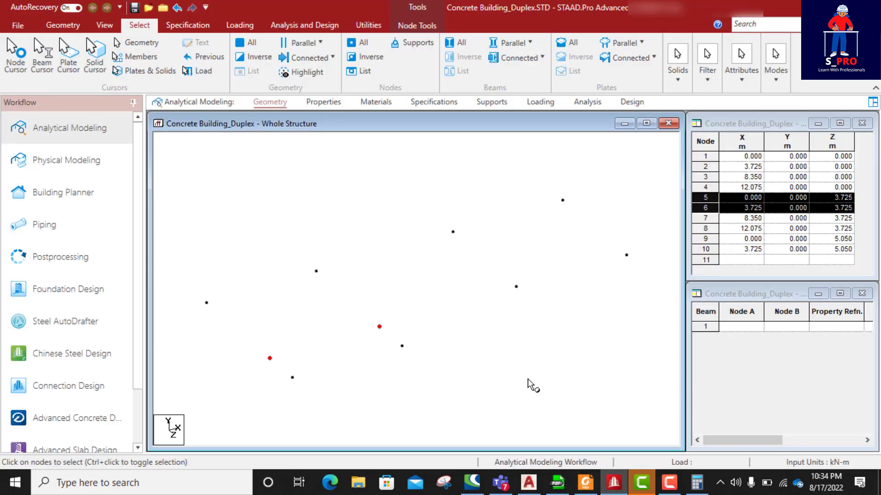
{"action": "left_click", "coordinate": [292, 378]}
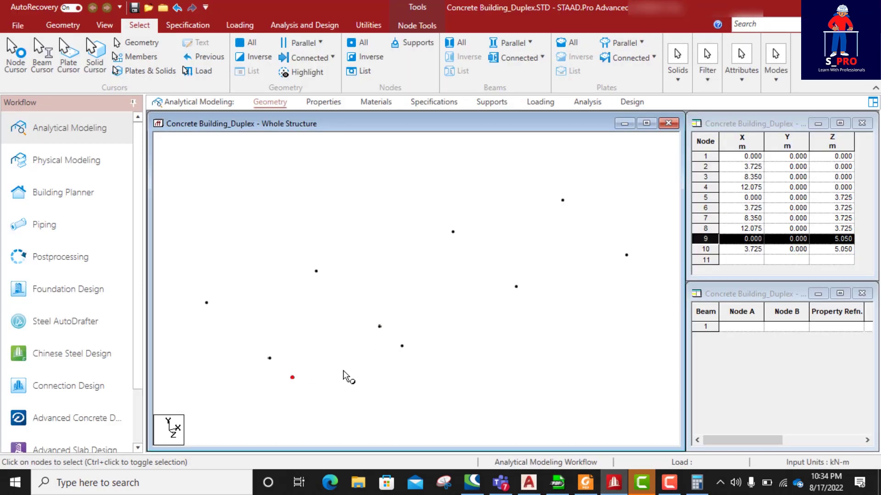
{"action": "key", "text": "ctrl+v"}
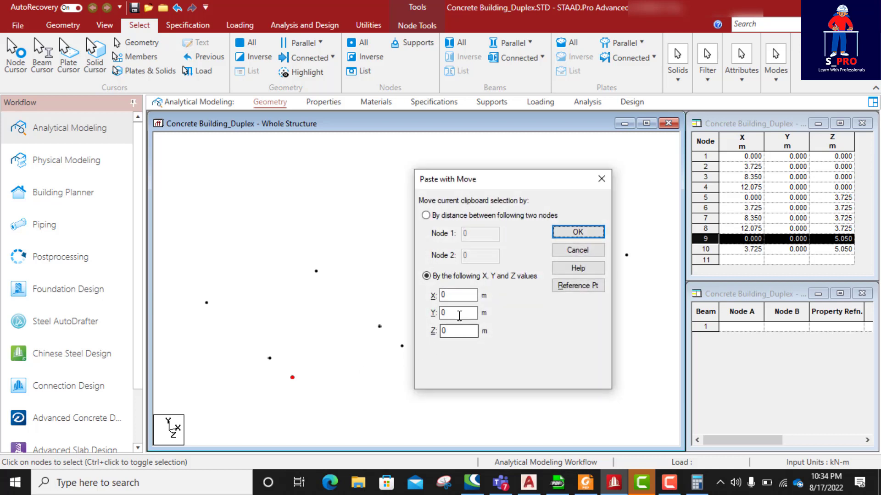
{"action": "left_click", "coordinate": [450, 331]}
{"action": "left_click_drag", "start_coordinate": [448, 295], "coordinate": [437, 296]}
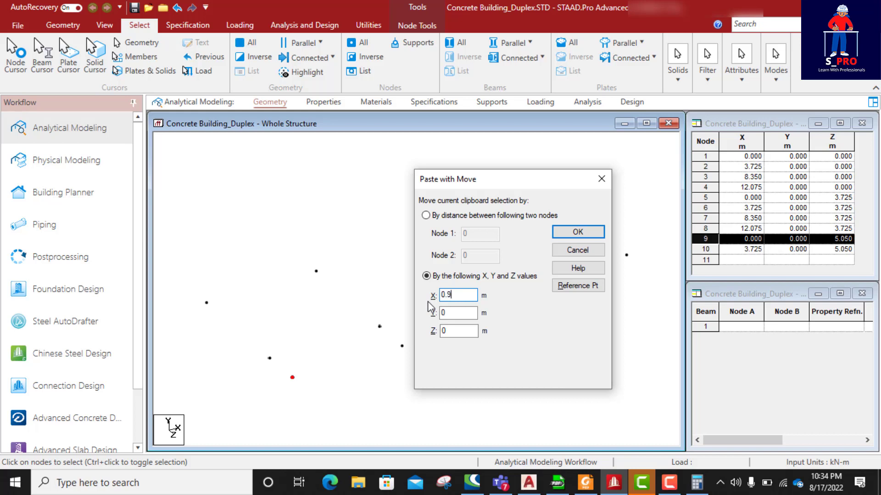
{"action": "type", "text": "0.9"}
{"action": "left_click", "coordinate": [578, 232]}
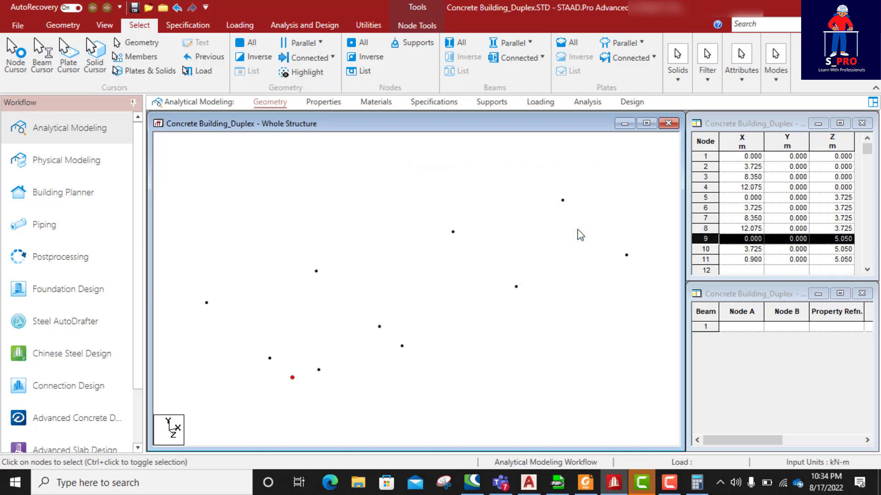
{"action": "scroll", "coordinate": [404, 287], "scroll_direction": "down", "scroll_amount": 1}
{"action": "scroll", "coordinate": [339, 312], "scroll_direction": "down", "scroll_amount": 1}
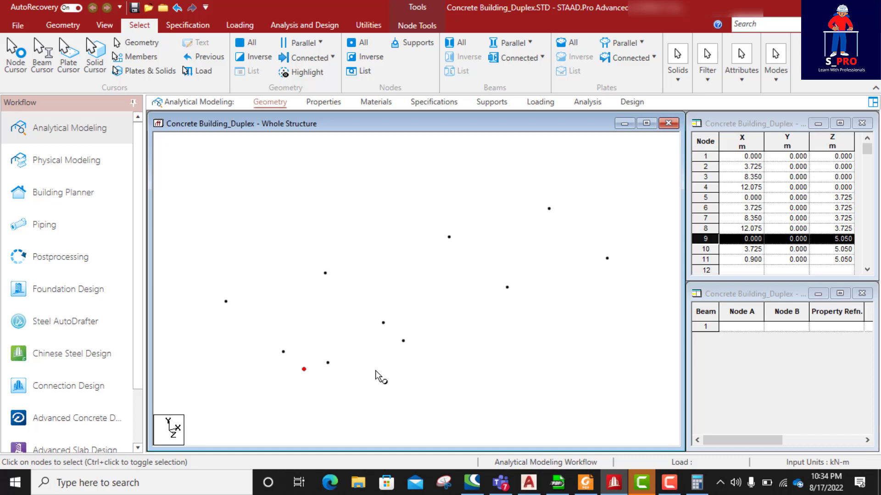
- Check the floor plan PDF, and in STAAD.Pro paste a copy of the node at X 0.900, Z 5.050 moved 2.4 m in Z
{"action": "left_click", "coordinate": [585, 485]}
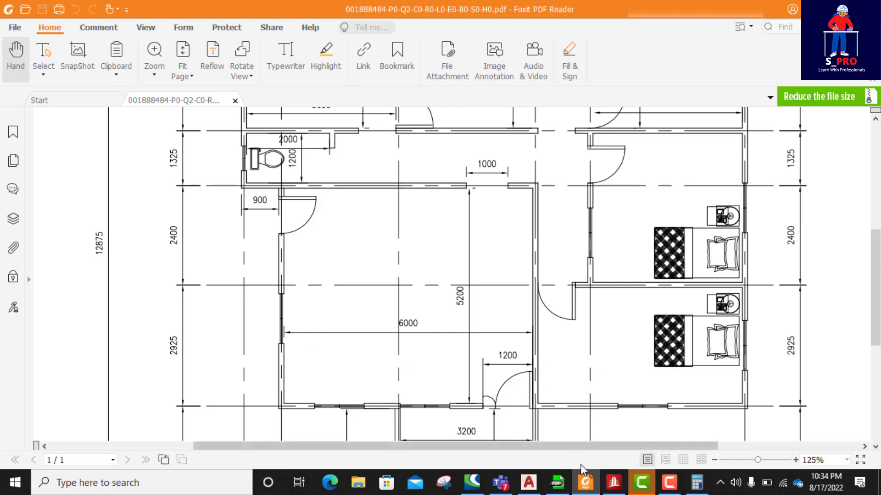
{"action": "mouse_move", "coordinate": [613, 484]}
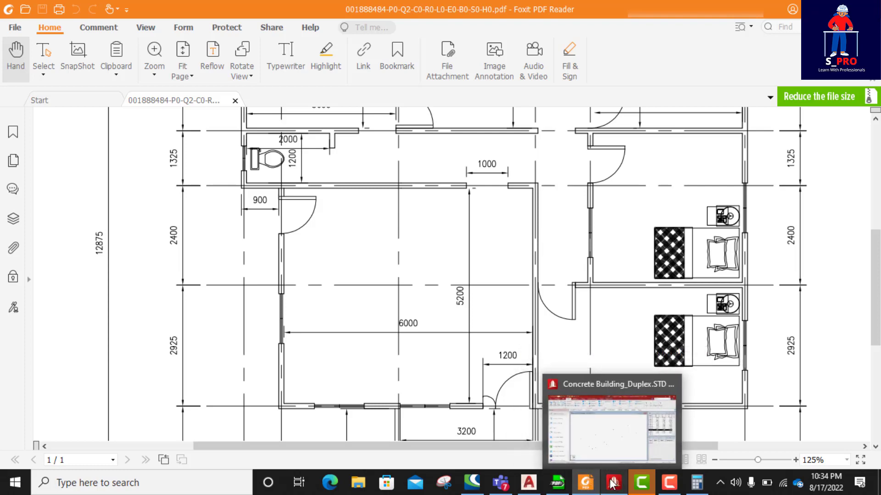
{"action": "left_click", "coordinate": [613, 482]}
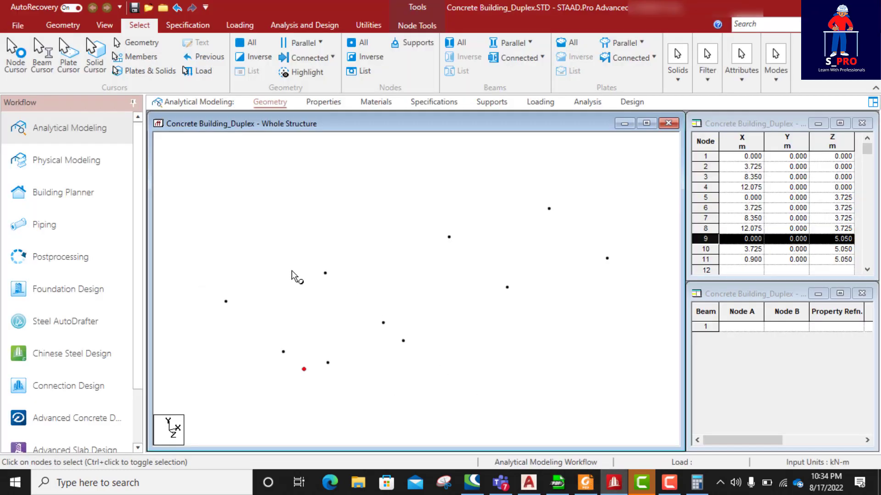
{"action": "left_click", "coordinate": [327, 363]}
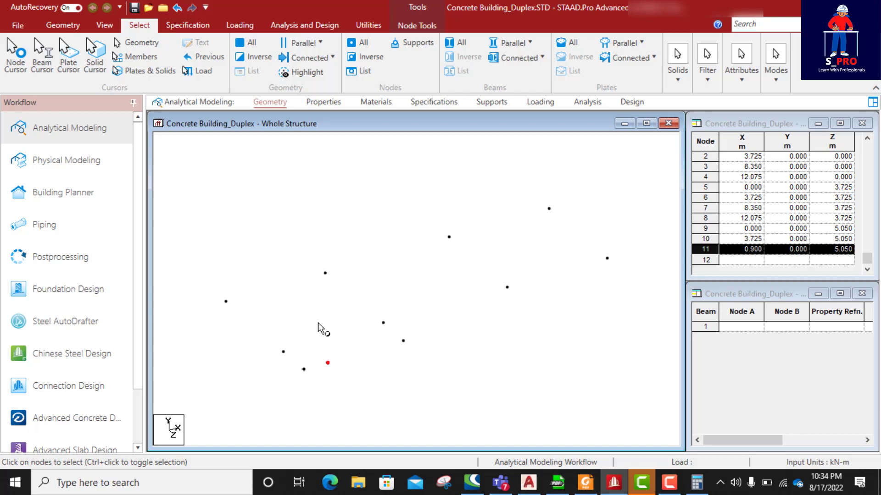
{"action": "key", "text": "ctrl+v"}
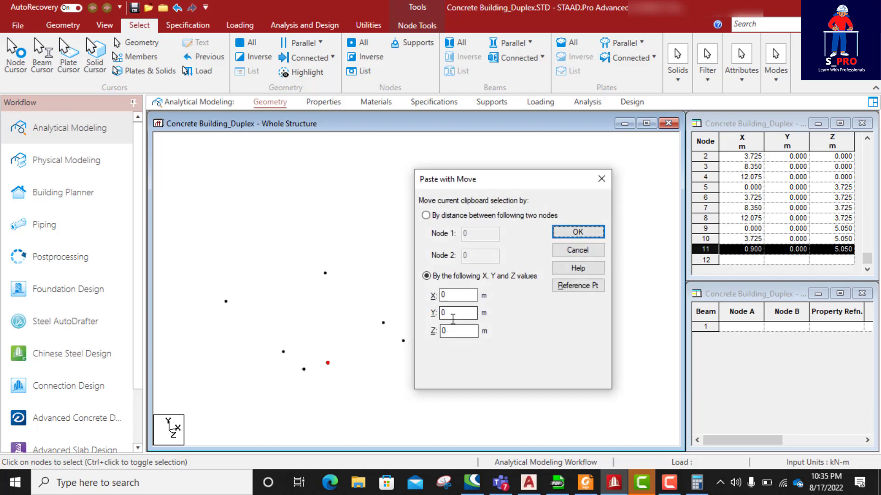
{"action": "double_click", "coordinate": [441, 332]}
{"action": "type", "text": "4"}
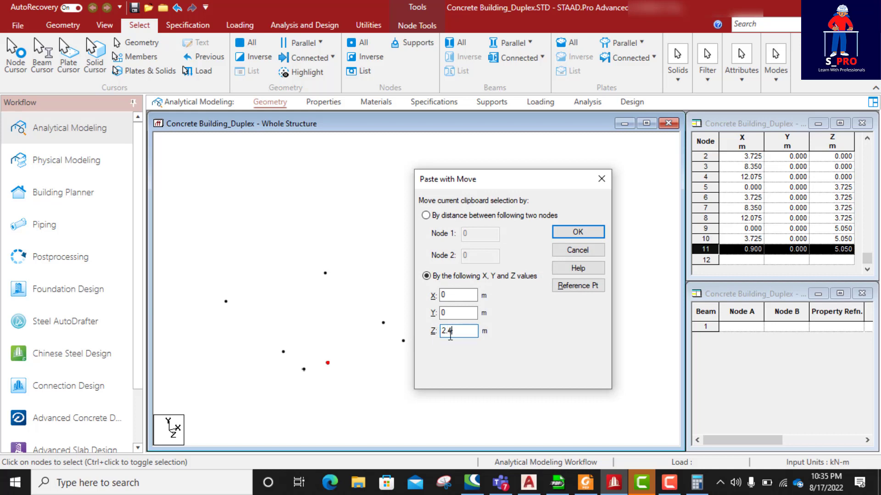
{"action": "left_click", "coordinate": [578, 234]}
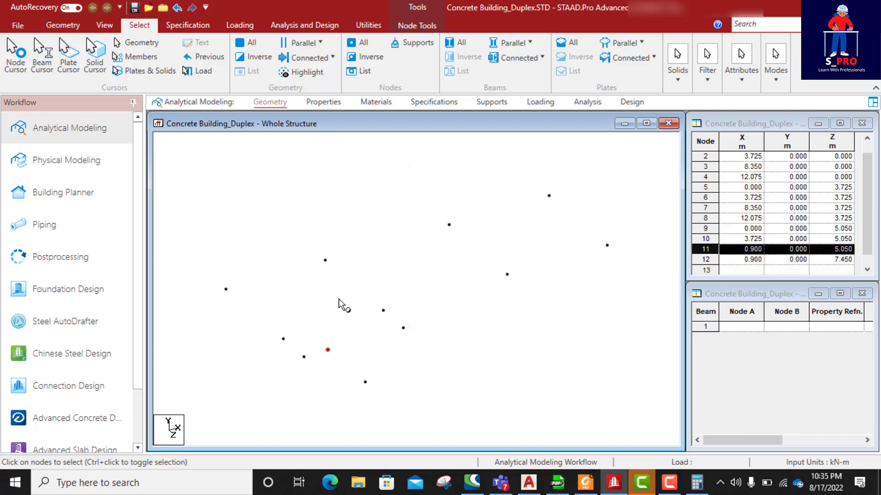
- Check the next grid spacing in the floor plan PDF, and in STAAD.Pro paste a copy of node 12 moved 2.925 m in Z
{"action": "left_click", "coordinate": [585, 483]}
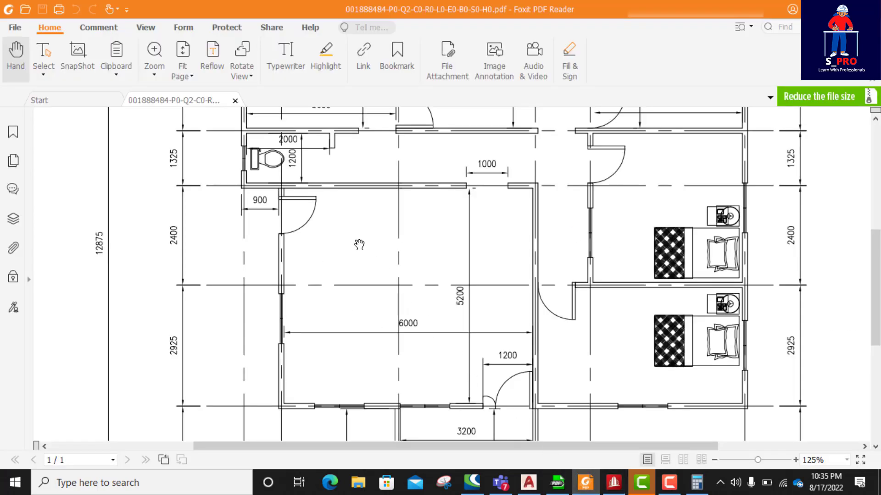
{"action": "scroll", "coordinate": [359, 244], "scroll_direction": "down", "scroll_amount": 2}
{"action": "scroll", "coordinate": [276, 244], "scroll_direction": "down", "scroll_amount": 2}
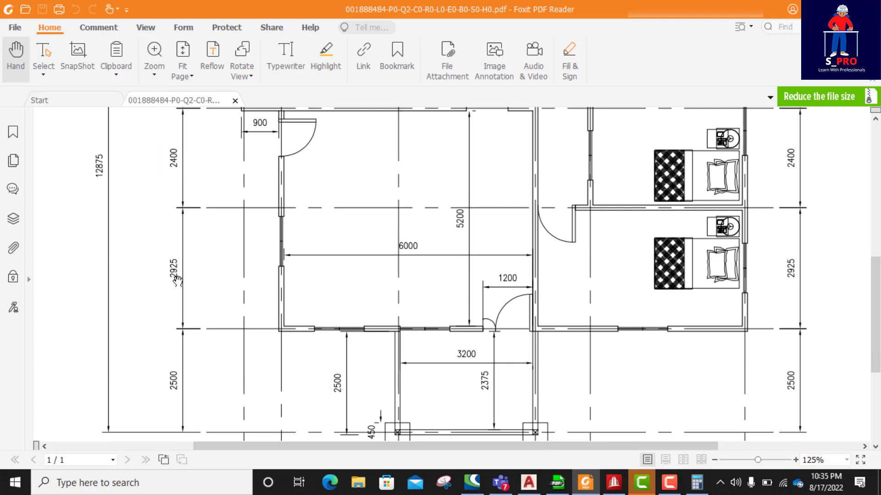
{"action": "left_click", "coordinate": [613, 483]}
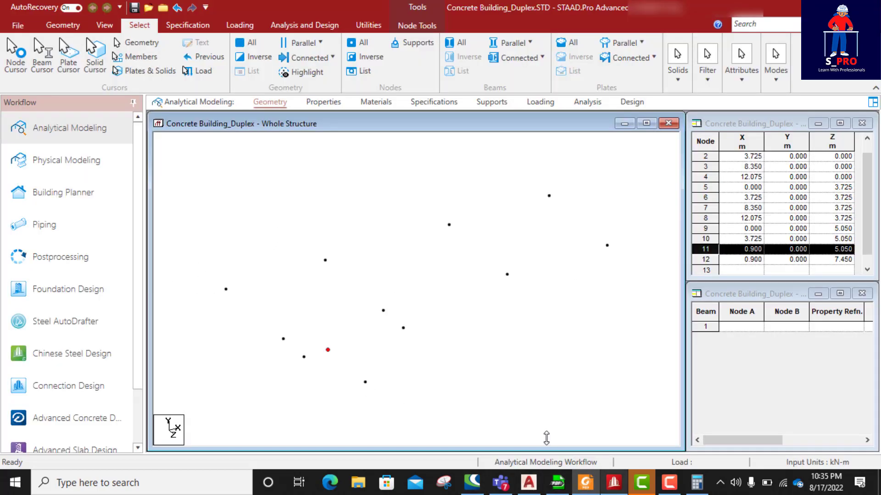
{"action": "left_click", "coordinate": [365, 382]}
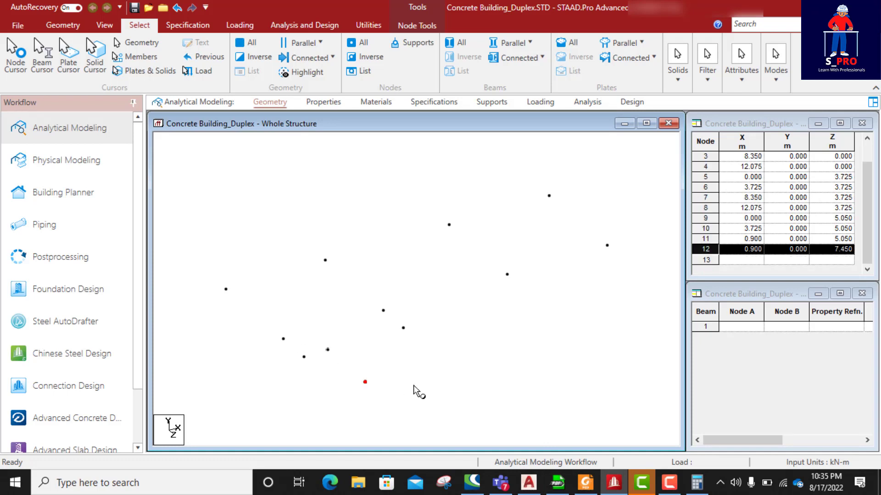
{"action": "key", "text": "ctrl+v"}
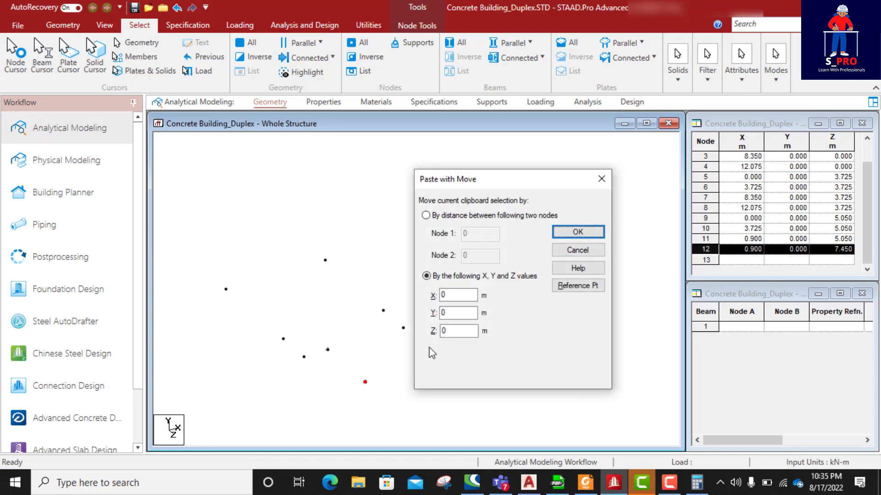
{"action": "left_click_drag", "start_coordinate": [446, 333], "coordinate": [441, 335]}
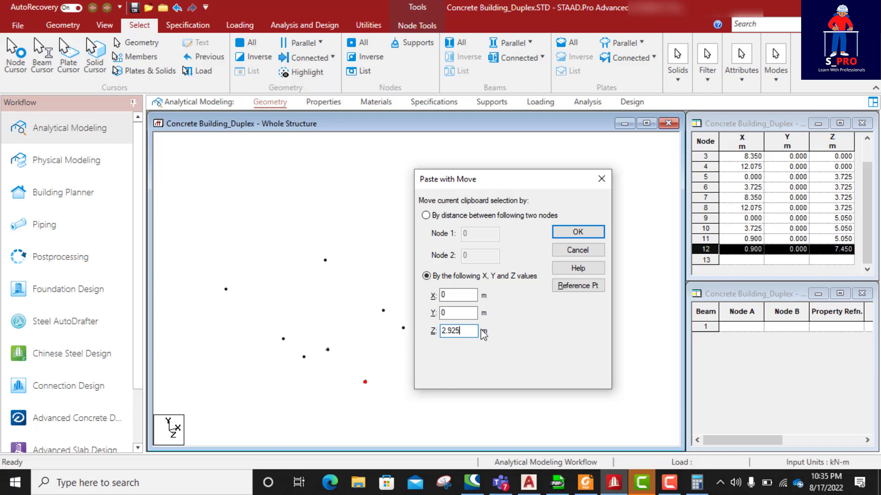
{"action": "left_click", "coordinate": [585, 233]}
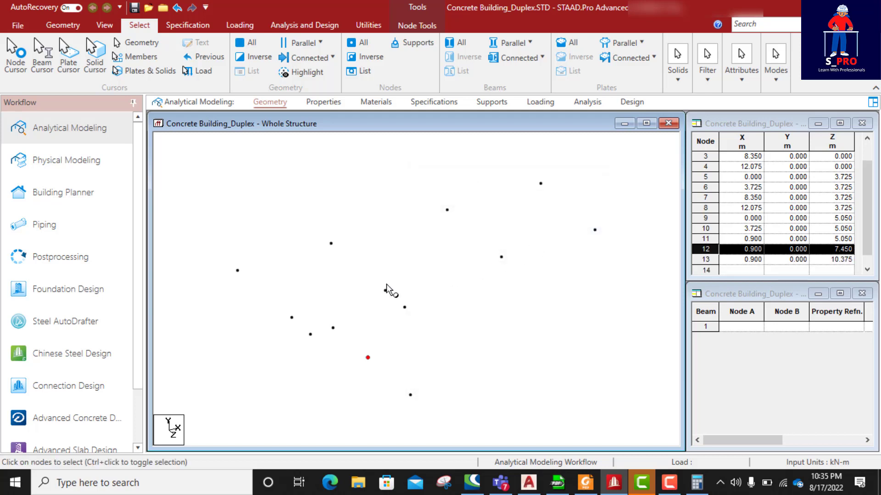
- Check the grid spacings in the floor plan PDF, and in STAAD.Pro paste a copy of the node at X 3.725, Z 5.050 moved 3.3 m in X
{"action": "left_click", "coordinate": [615, 484]}
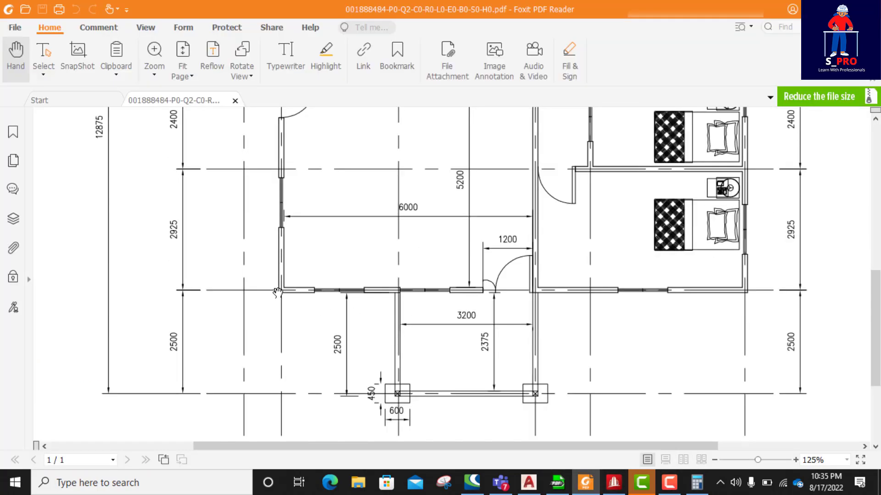
{"action": "scroll", "coordinate": [277, 293], "scroll_direction": "down", "scroll_amount": 2}
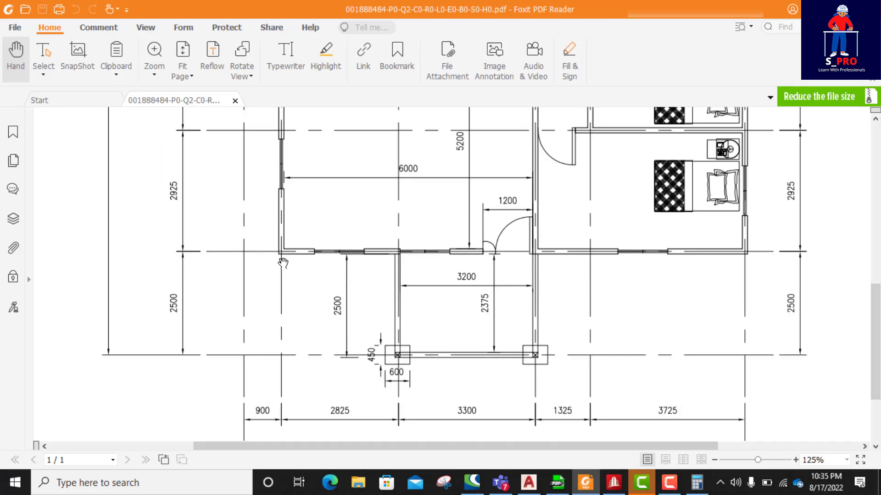
{"action": "scroll", "coordinate": [283, 263], "scroll_direction": "up", "scroll_amount": 4}
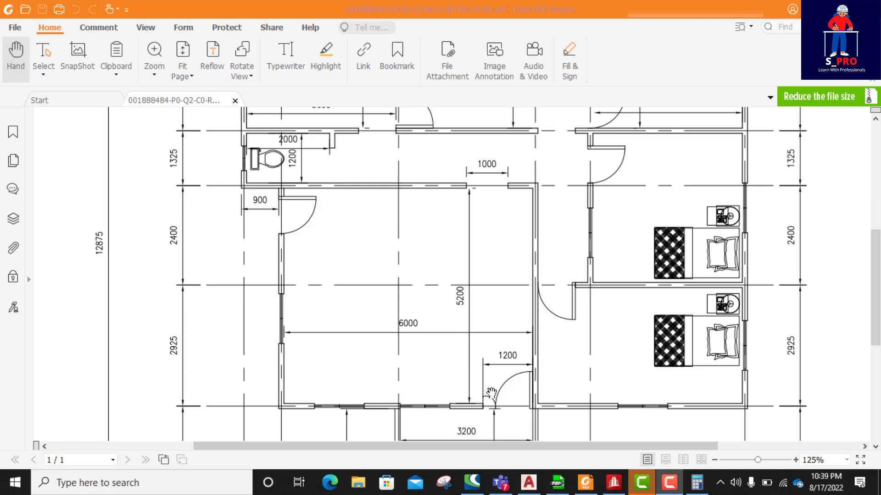
{"action": "scroll", "coordinate": [491, 393], "scroll_direction": "up", "scroll_amount": 10}
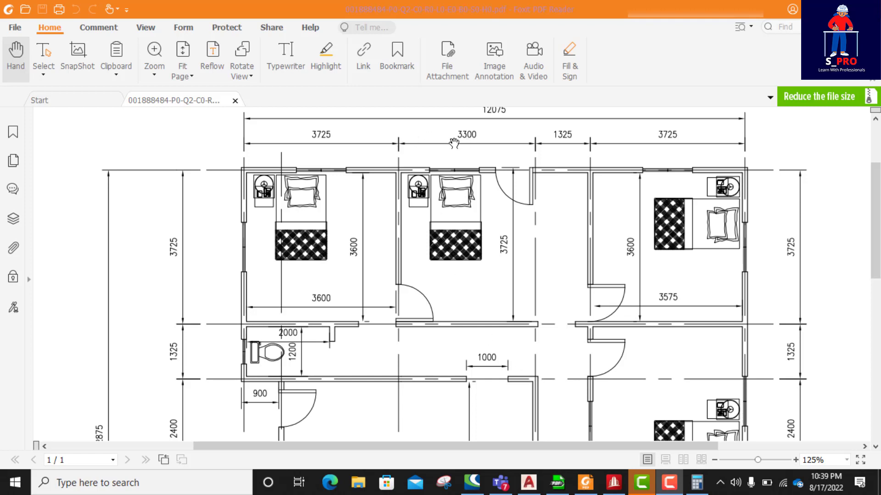
{"action": "scroll", "coordinate": [463, 365], "scroll_direction": "down", "scroll_amount": 2}
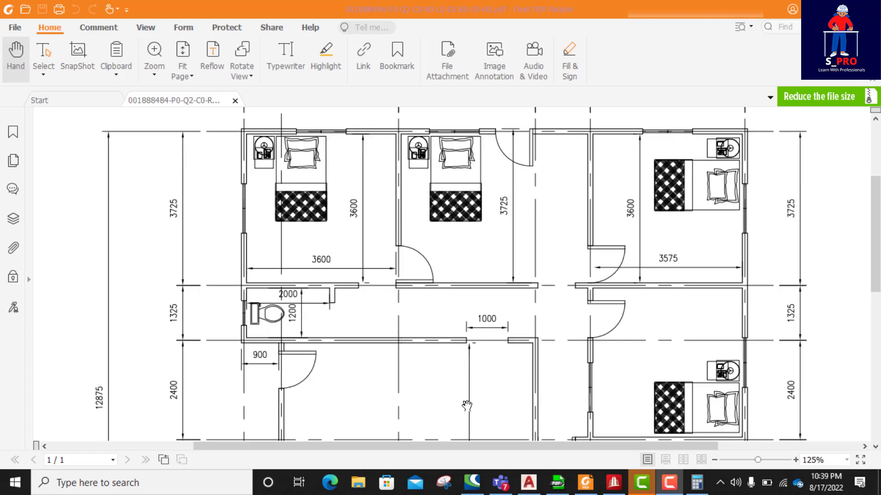
{"action": "left_click", "coordinate": [614, 483]}
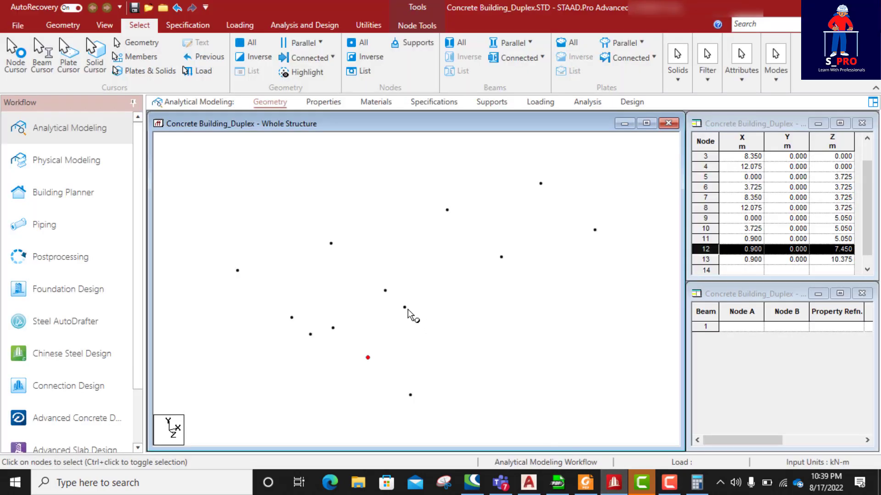
{"action": "left_click", "coordinate": [405, 308]}
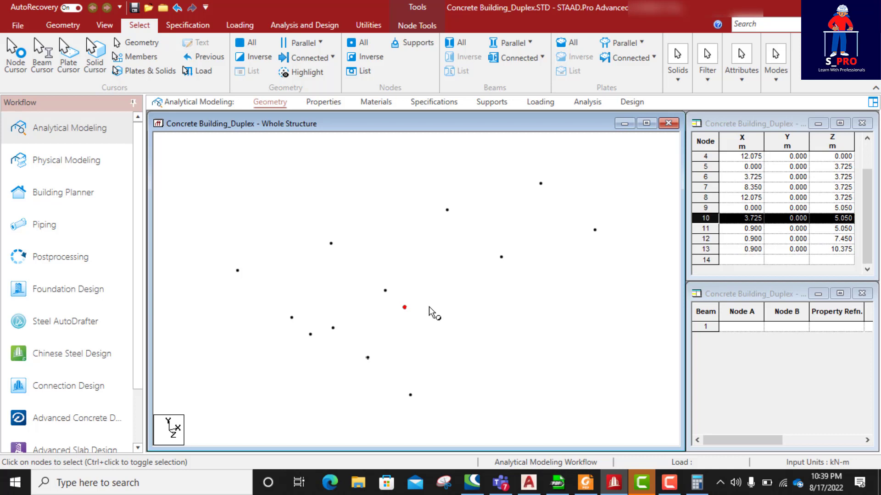
{"action": "key", "text": "ctrl+v"}
{"action": "left_click", "coordinate": [454, 296]}
{"action": "left_click_drag", "start_coordinate": [454, 296], "coordinate": [436, 295]}
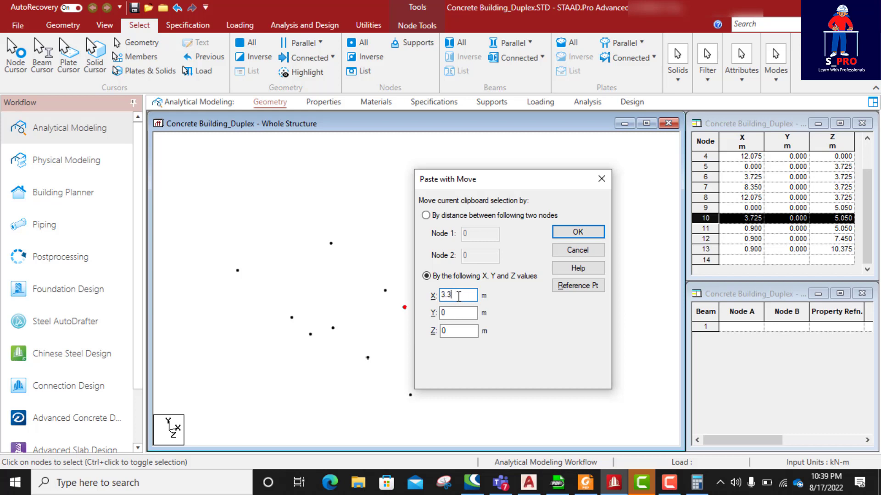
{"action": "left_click", "coordinate": [577, 231]}
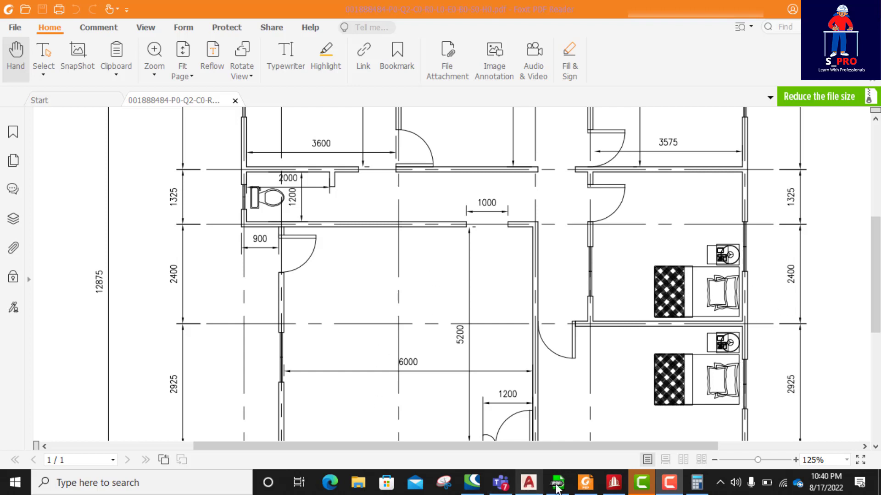
- Switch to Calculator, add the 2400 and 1325 grid spacings from the floor plan, and minimise it
{"action": "left_click", "coordinate": [696, 482]}
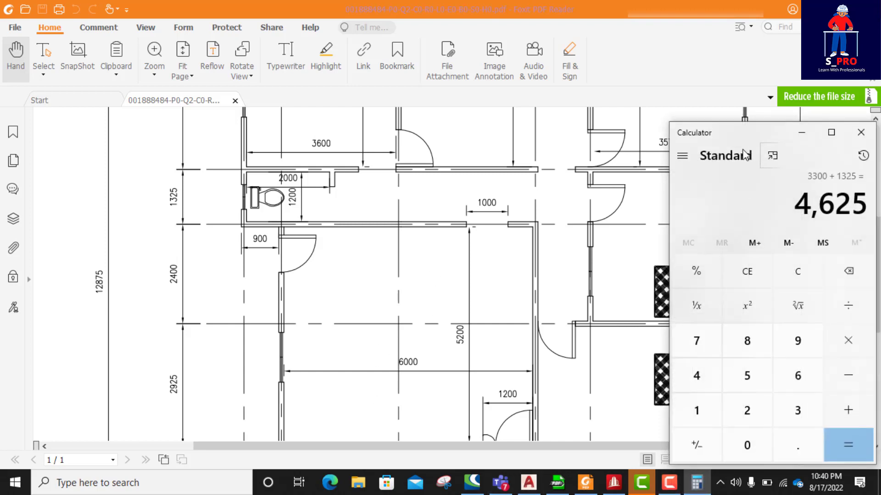
{"action": "left_click_drag", "start_coordinate": [725, 137], "coordinate": [459, 159]}
{"action": "left_click", "coordinate": [480, 417]}
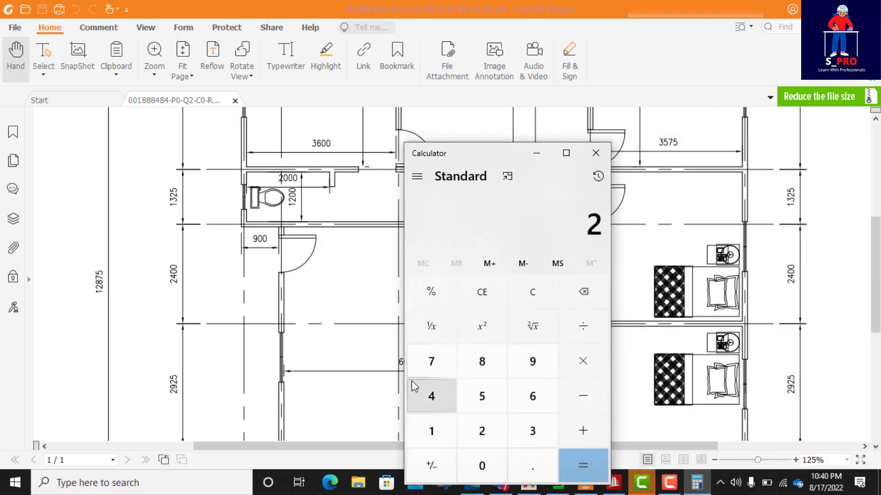
{"action": "left_click", "coordinate": [431, 396]}
{"action": "double_click", "coordinate": [485, 461]}
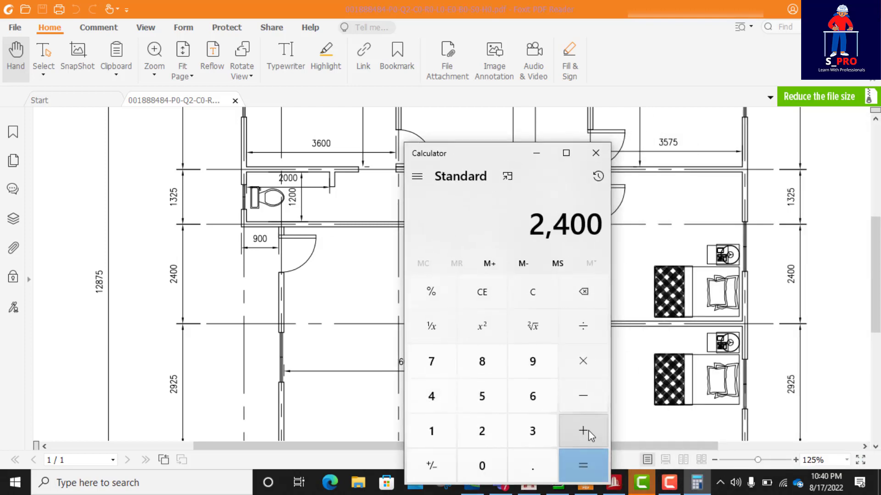
{"action": "left_click", "coordinate": [588, 433]}
{"action": "left_click", "coordinate": [439, 428]}
{"action": "left_click", "coordinate": [528, 430]}
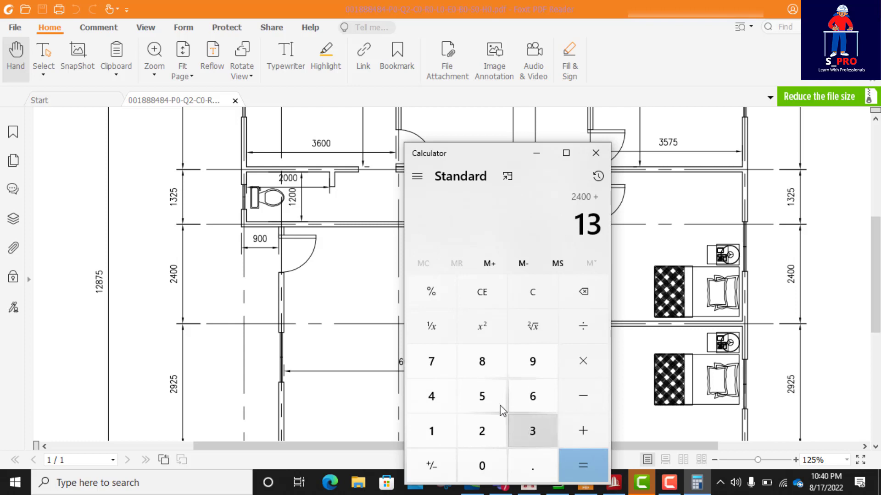
{"action": "left_click", "coordinate": [483, 429]}
{"action": "left_click", "coordinate": [482, 395]}
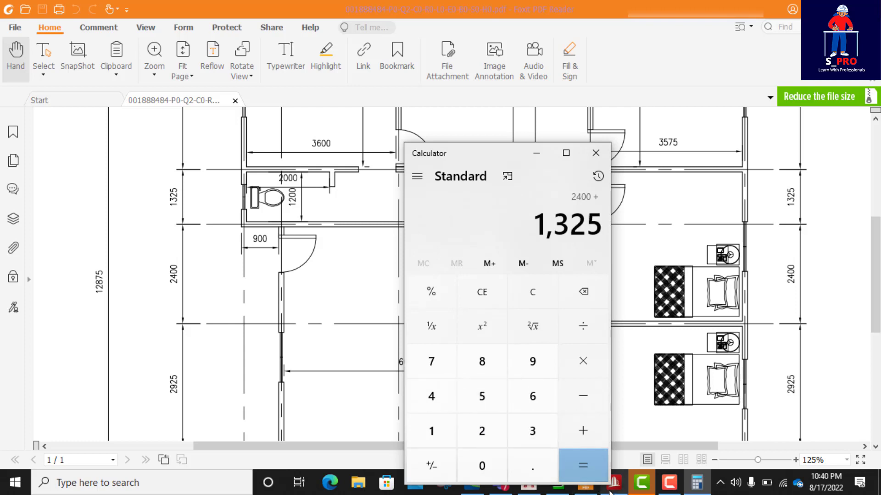
{"action": "left_click", "coordinate": [595, 461]}
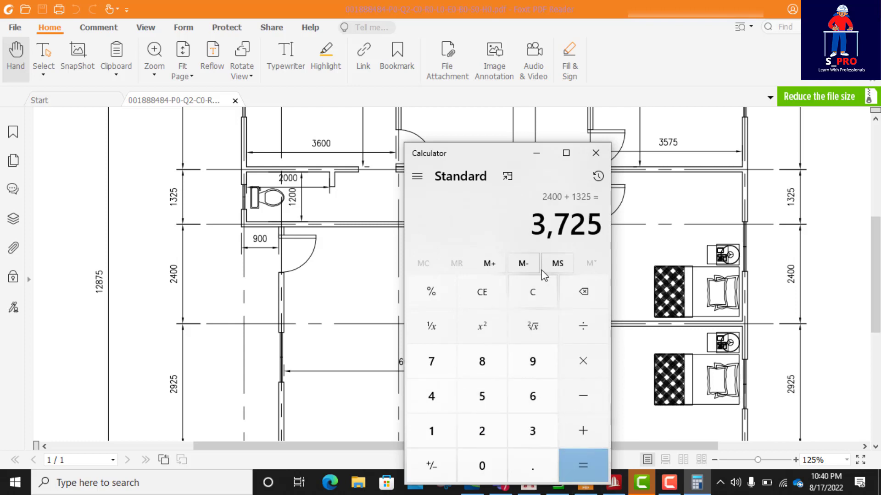
{"action": "left_click", "coordinate": [537, 155]}
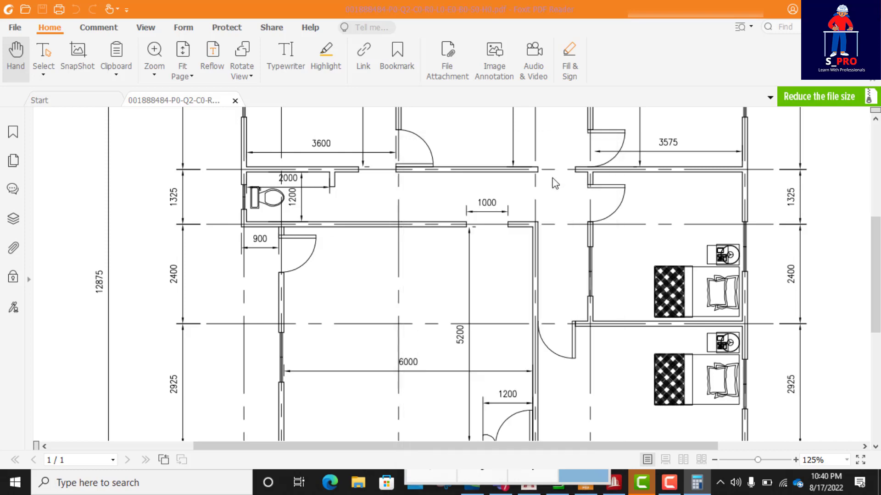
- Switch to STAAD.Pro and paste copies of nodes 7 and 8 moved 3.725 m in Z
{"action": "left_click", "coordinate": [614, 483]}
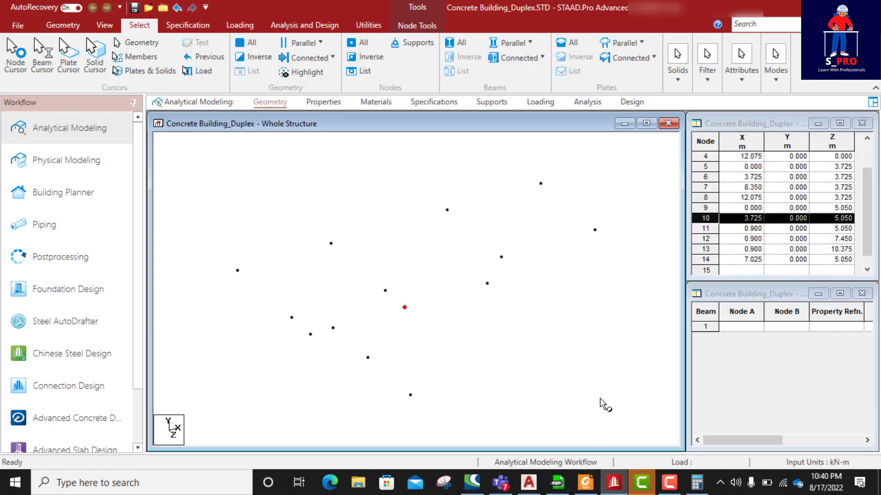
{"action": "left_click", "coordinate": [594, 230]}
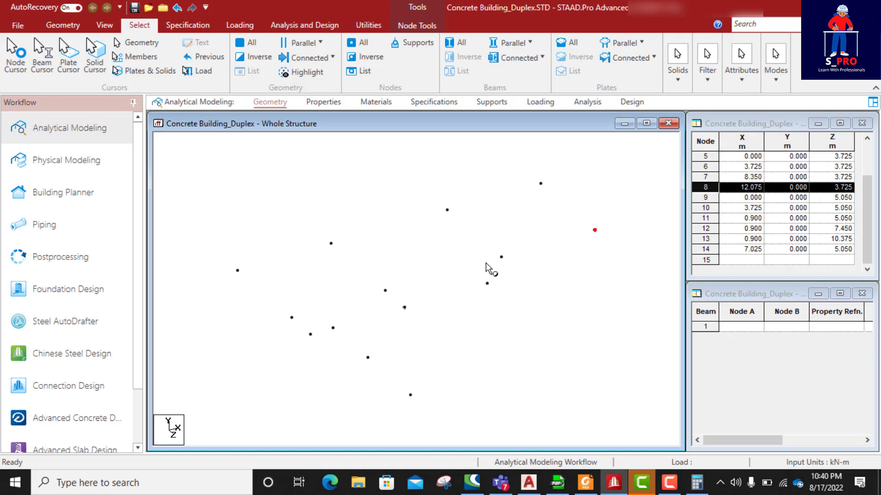
{"action": "left_click", "coordinate": [501, 258], "text": "ctrl"}
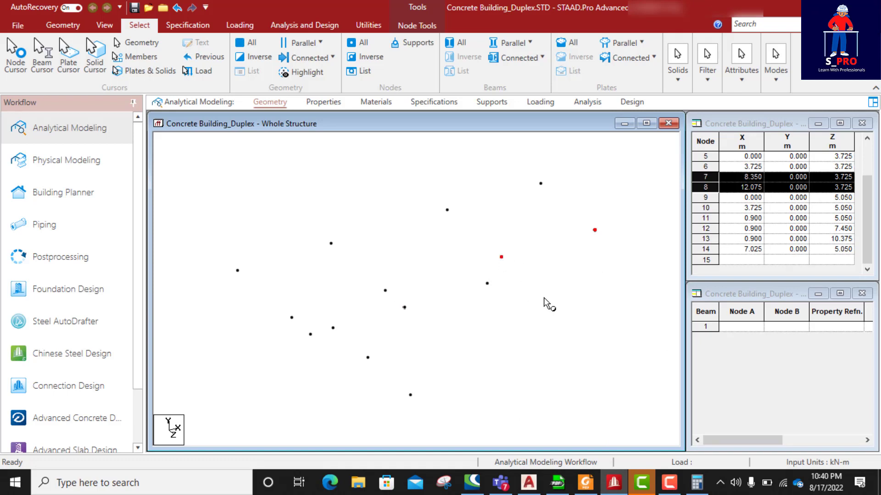
{"action": "key", "text": "ctrl+v"}
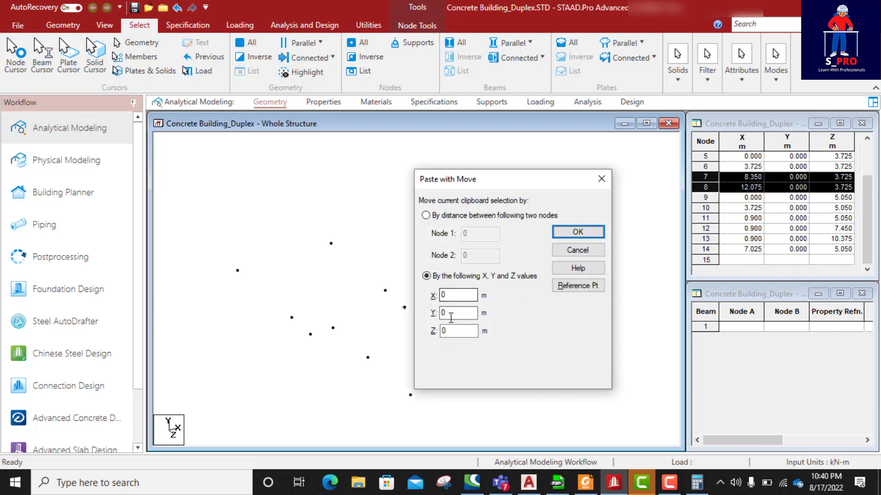
{"action": "left_click_drag", "start_coordinate": [449, 331], "coordinate": [431, 335]}
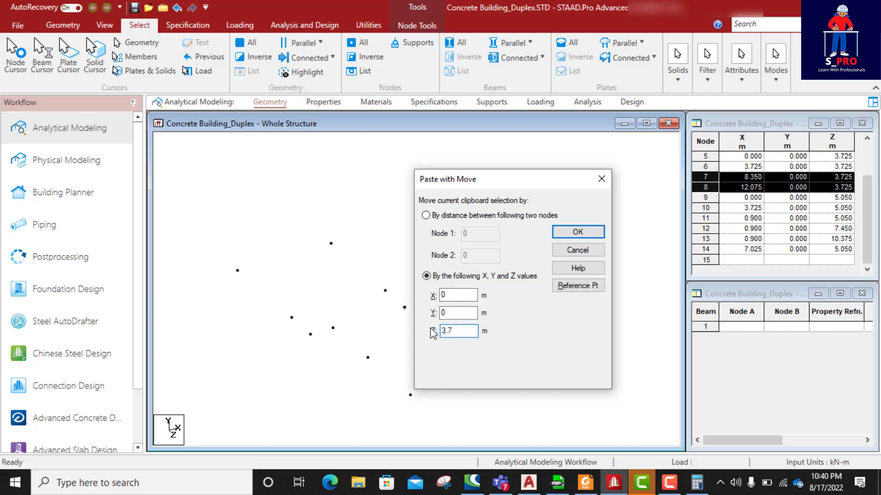
{"action": "type", "text": "3.725"}
{"action": "left_click", "coordinate": [578, 232]}
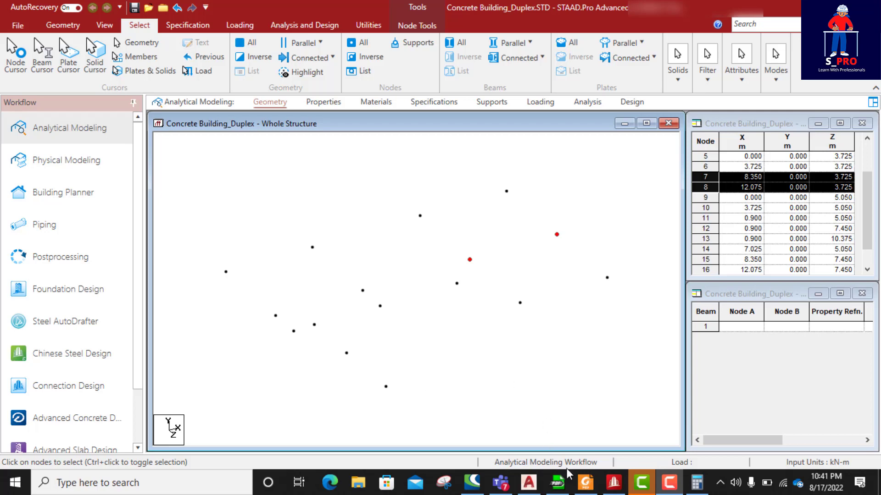
- Check the 2400 grid spacing in the floor plan PDF, and in STAAD.Pro paste a copy of node 14 moved 2.4 m in Z
{"action": "left_click", "coordinate": [583, 483]}
{"action": "scroll", "coordinate": [543, 202], "scroll_direction": "up", "scroll_amount": 1}
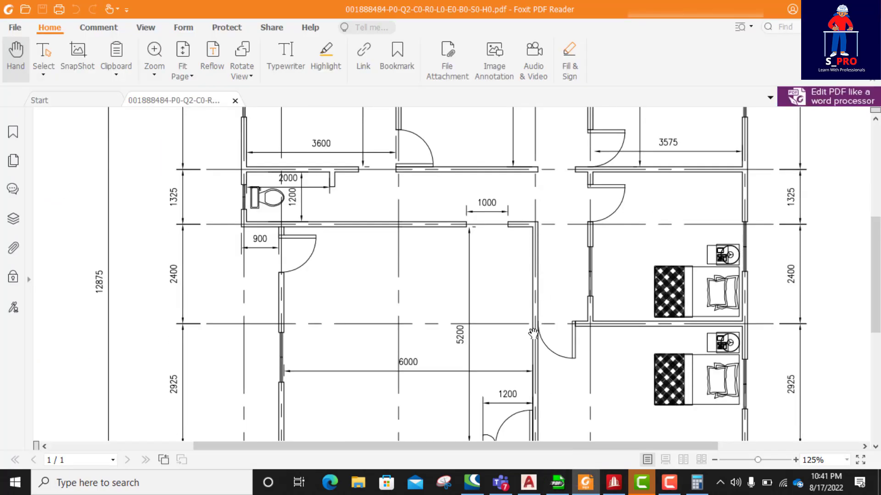
{"action": "scroll", "coordinate": [530, 239], "scroll_direction": "down", "scroll_amount": 1}
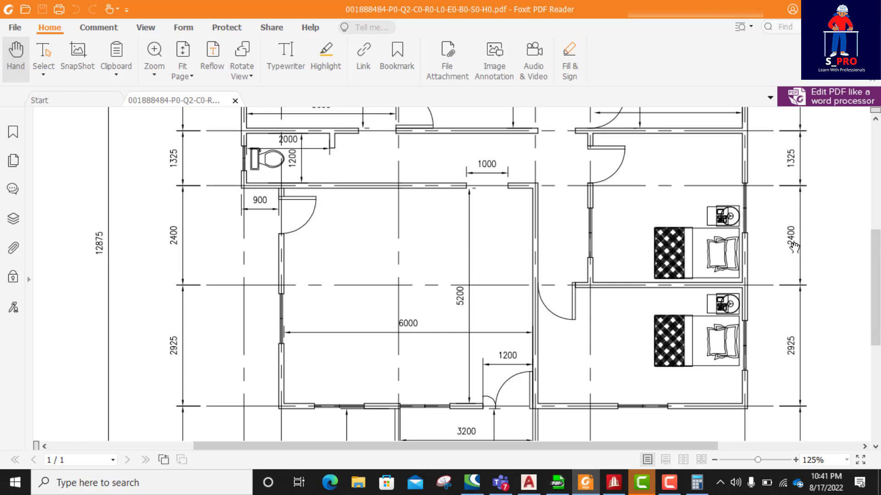
{"action": "left_click", "coordinate": [614, 482]}
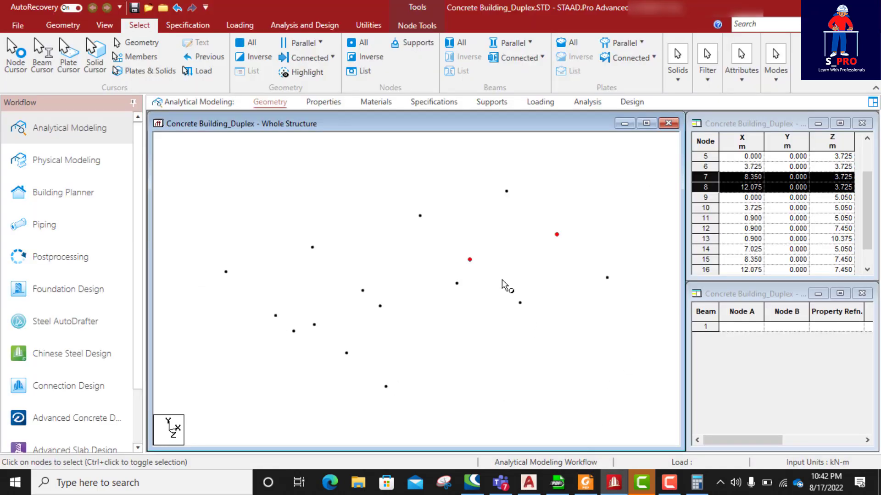
{"action": "left_click", "coordinate": [457, 284]}
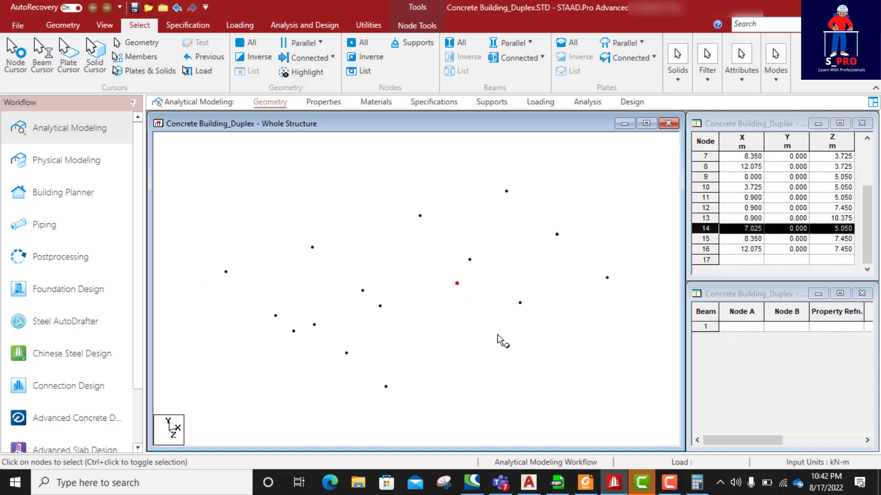
{"action": "key", "text": "ctrl+v"}
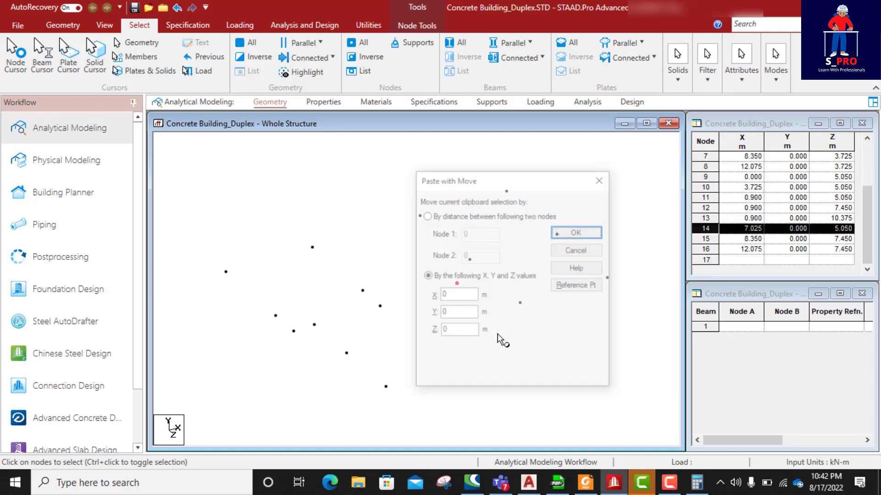
{"action": "double_click", "coordinate": [444, 331]}
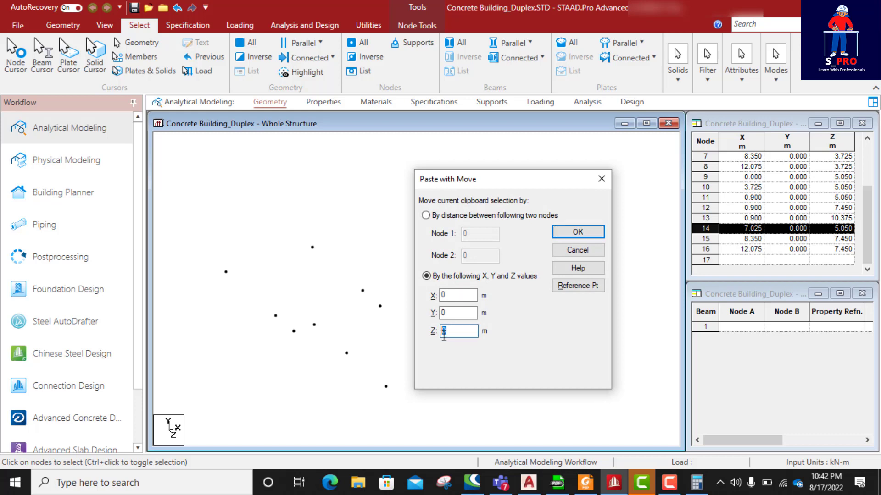
{"action": "type", "text": "2.4"}
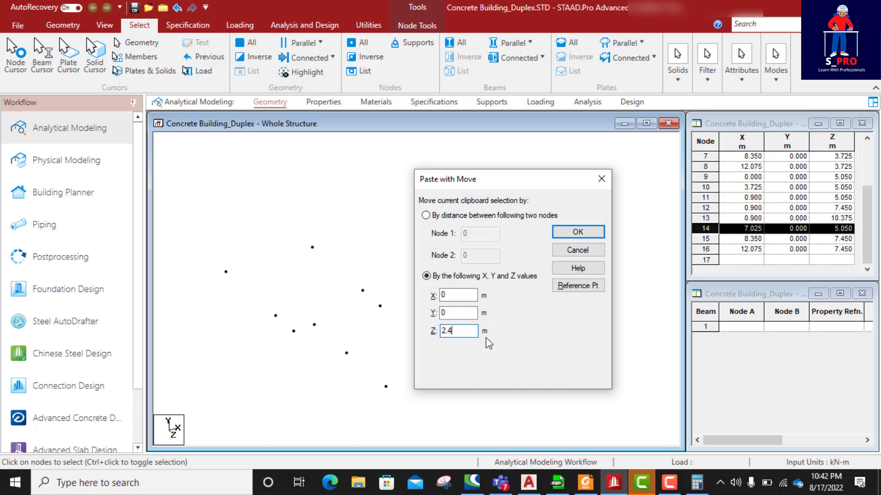
{"action": "left_click", "coordinate": [577, 233]}
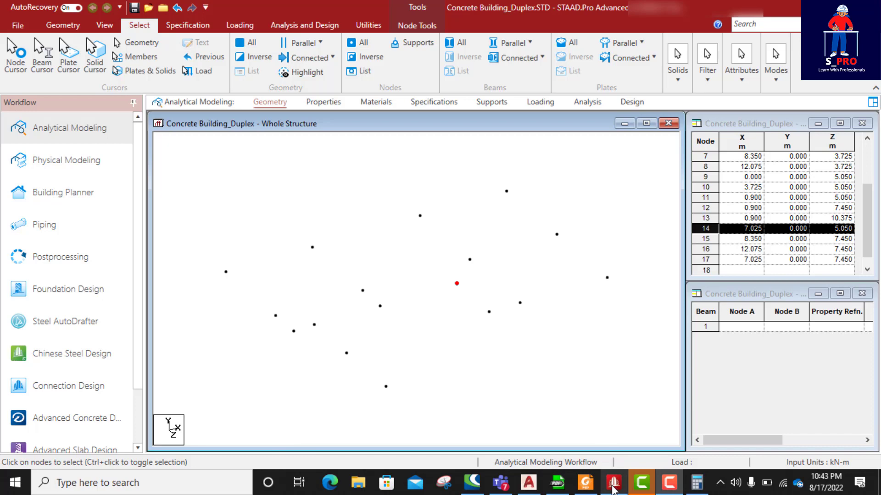
- Switch to the floor plan PDF in Foxit PDF Reader and examine the grid spacings around the front wall and entrance porch
{"action": "mouse_move", "coordinate": [613, 491]}
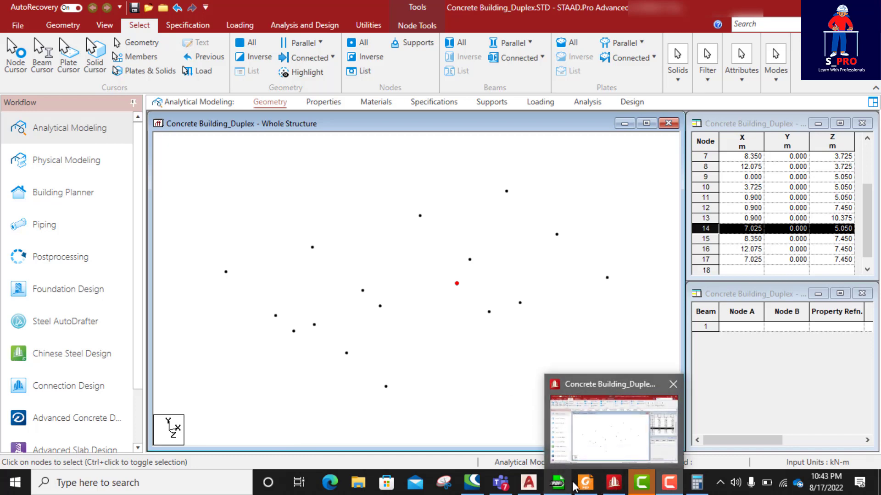
{"action": "left_click", "coordinate": [570, 389]}
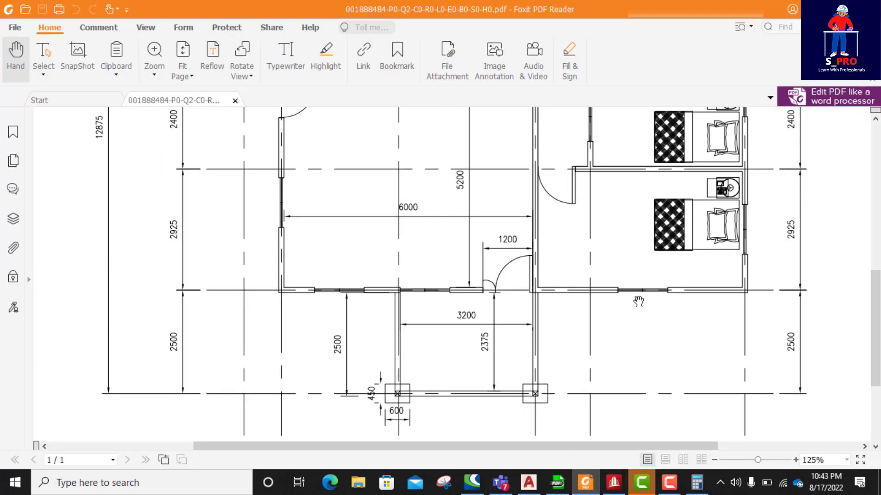
{"action": "scroll", "coordinate": [639, 301], "scroll_direction": "up", "scroll_amount": 2}
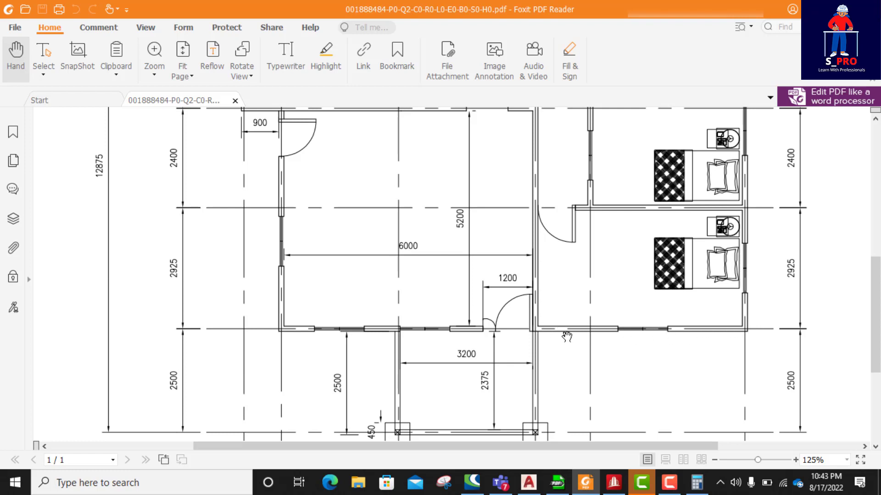
{"action": "scroll", "coordinate": [734, 331], "scroll_direction": "down", "scroll_amount": 3}
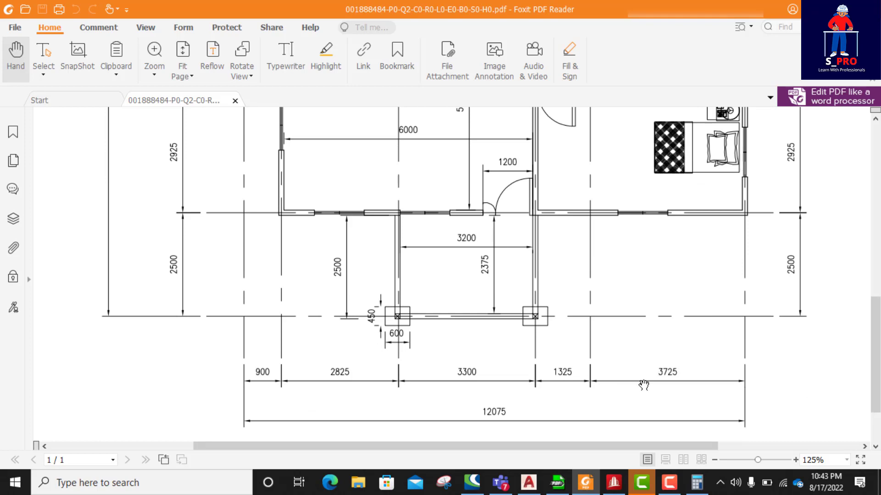
{"action": "scroll", "coordinate": [654, 377], "scroll_direction": "up", "scroll_amount": 2}
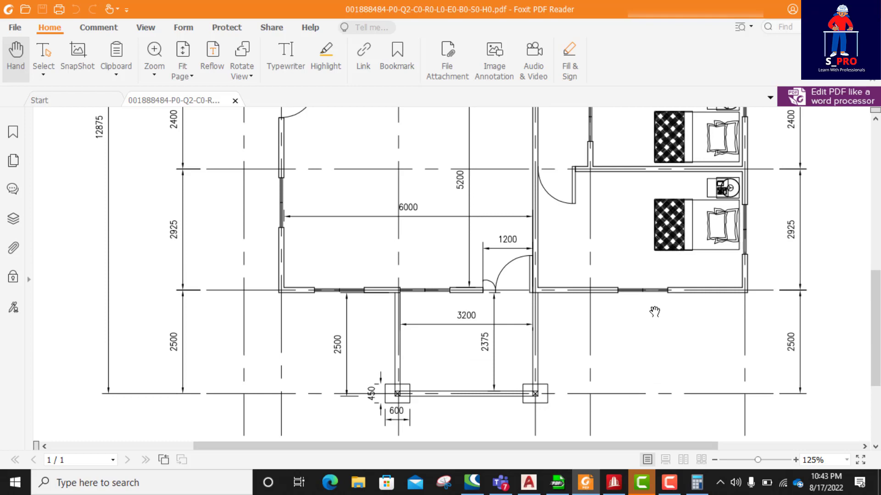
- Check the 2925 grid spacing in the floor plan PDF, and in STAAD.Pro paste copies of nodes 16 and 17 moved 2.925 m in Z
{"action": "scroll", "coordinate": [624, 252], "scroll_direction": "up", "scroll_amount": 1}
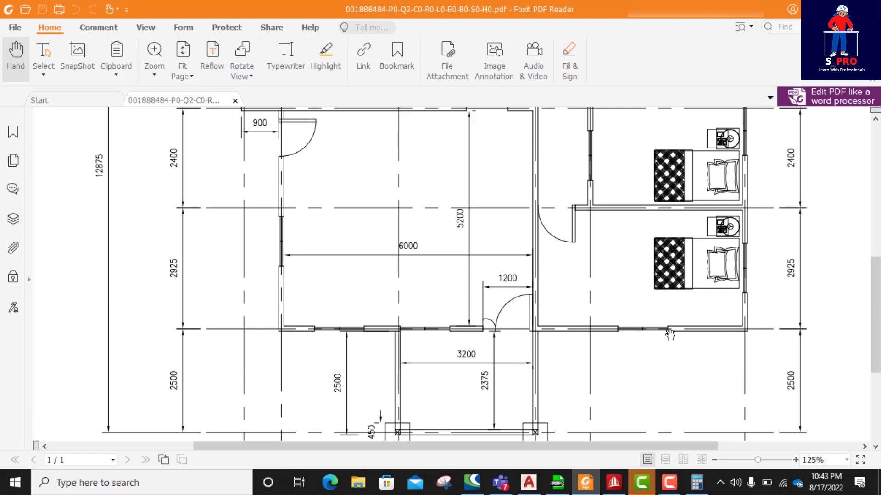
{"action": "left_click", "coordinate": [614, 481]}
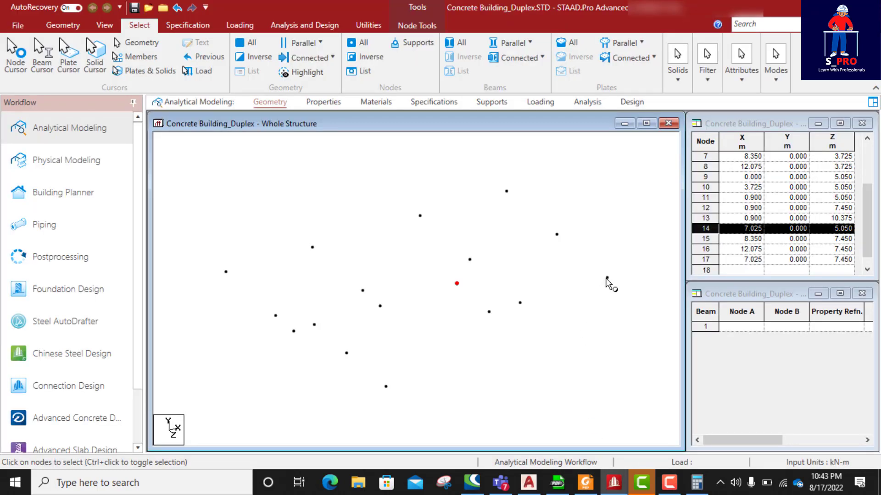
{"action": "left_click", "coordinate": [583, 485]}
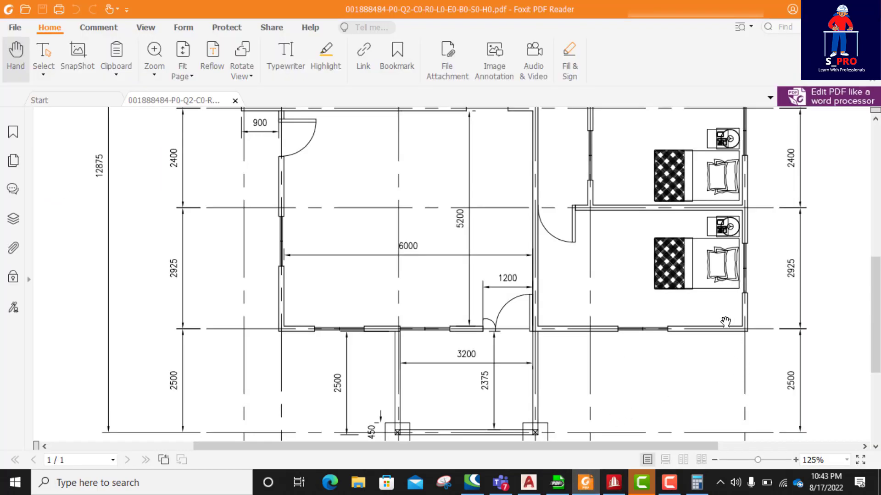
{"action": "scroll", "coordinate": [779, 277], "scroll_direction": "down", "scroll_amount": 1}
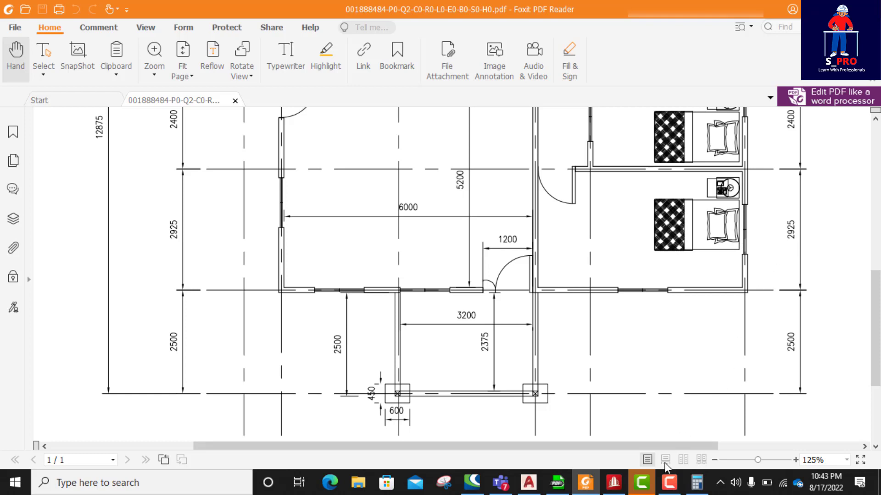
{"action": "left_click", "coordinate": [613, 484]}
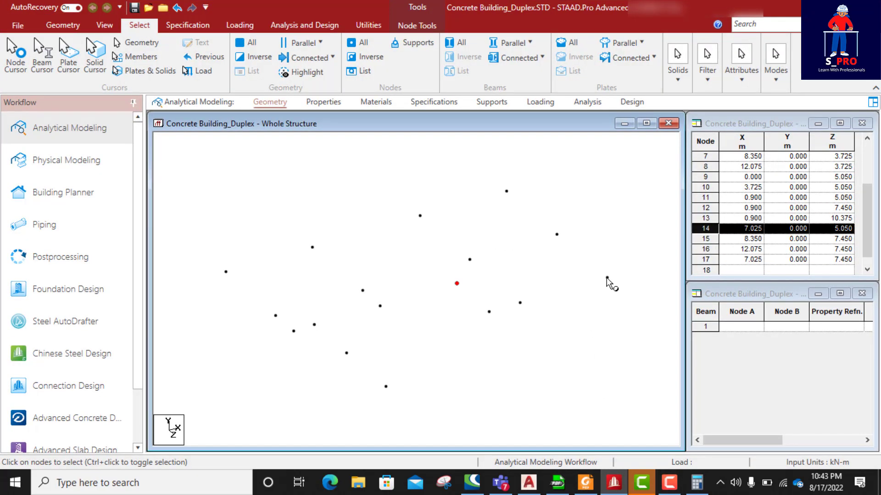
{"action": "left_click", "coordinate": [607, 278]}
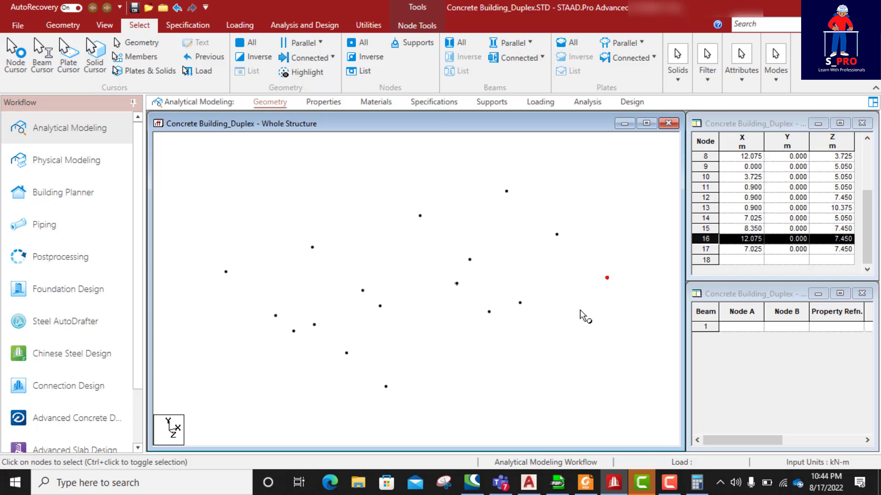
{"action": "left_click", "coordinate": [489, 312], "text": "ctrl"}
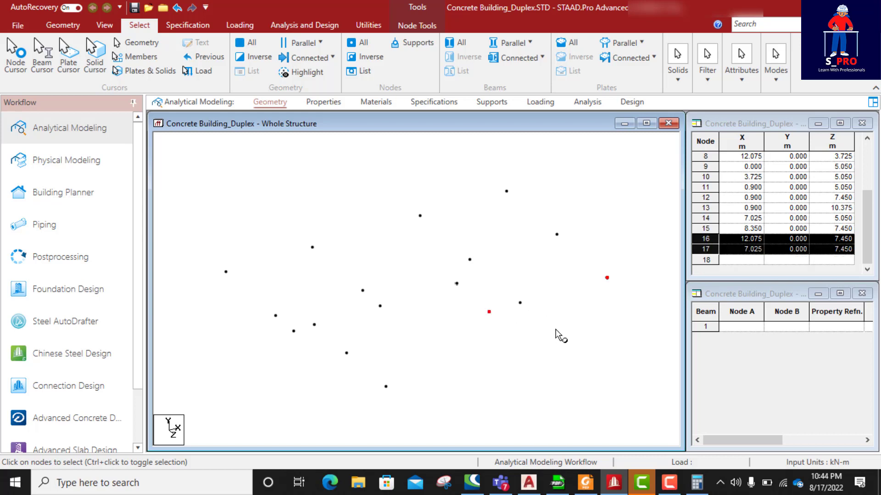
{"action": "key", "text": "ctrl+v"}
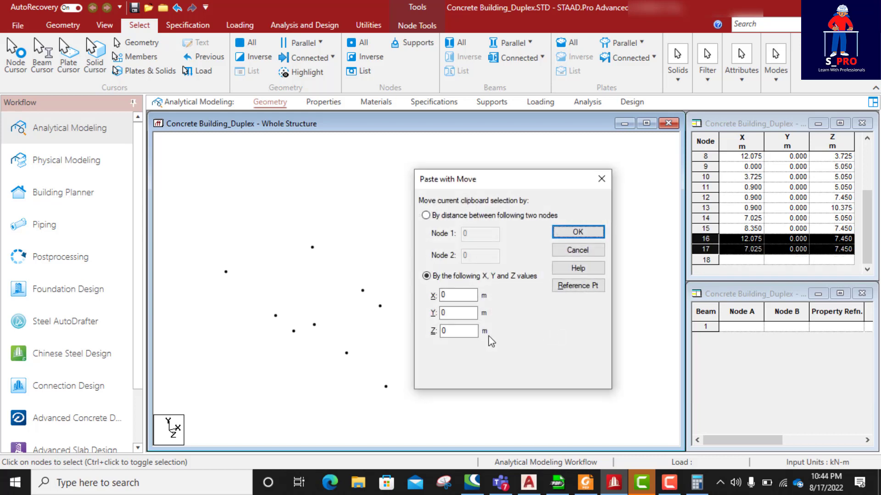
{"action": "double_click", "coordinate": [442, 331]}
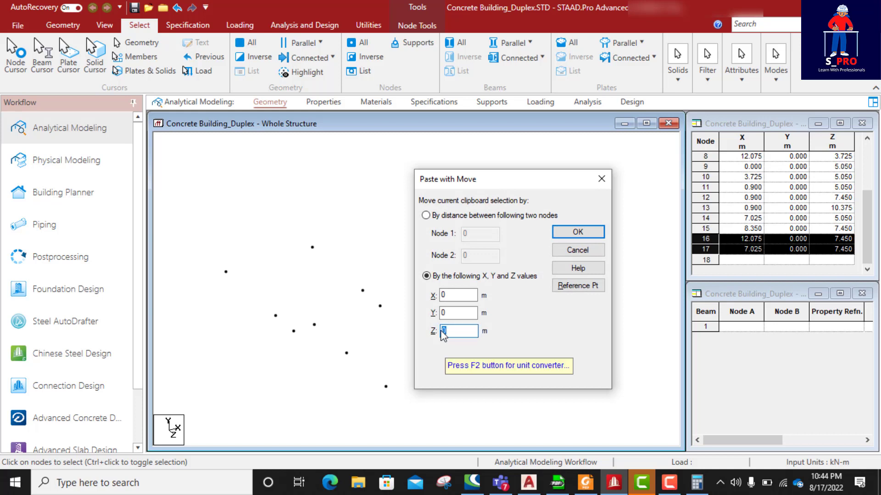
{"action": "type", "text": "2."}
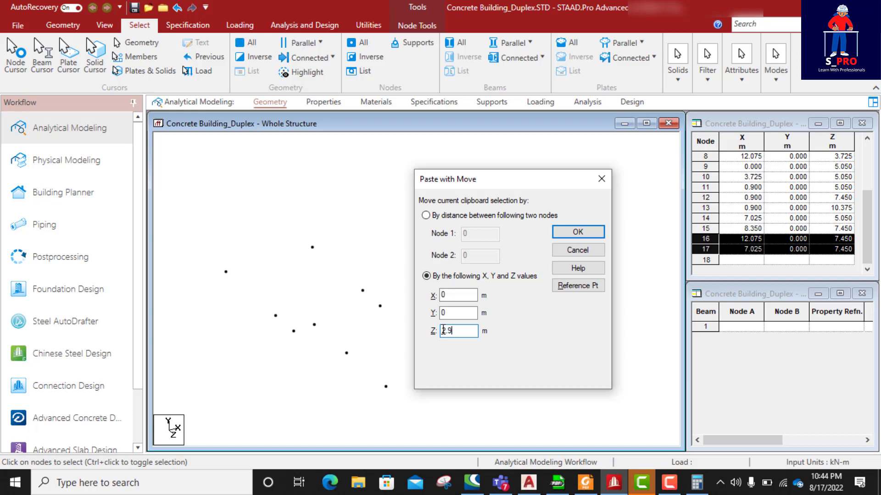
{"action": "type", "text": "925"}
{"action": "left_click", "coordinate": [580, 232]}
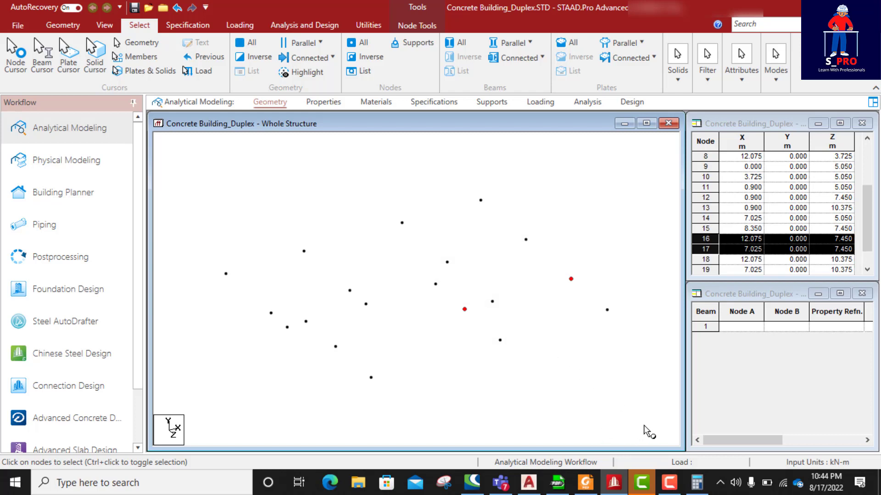
- Check the 2825 grid spacing in the floor plan PDF, and in STAAD.Pro paste a copy of node 13 moved 2.825 m in X
{"action": "left_click", "coordinate": [585, 484]}
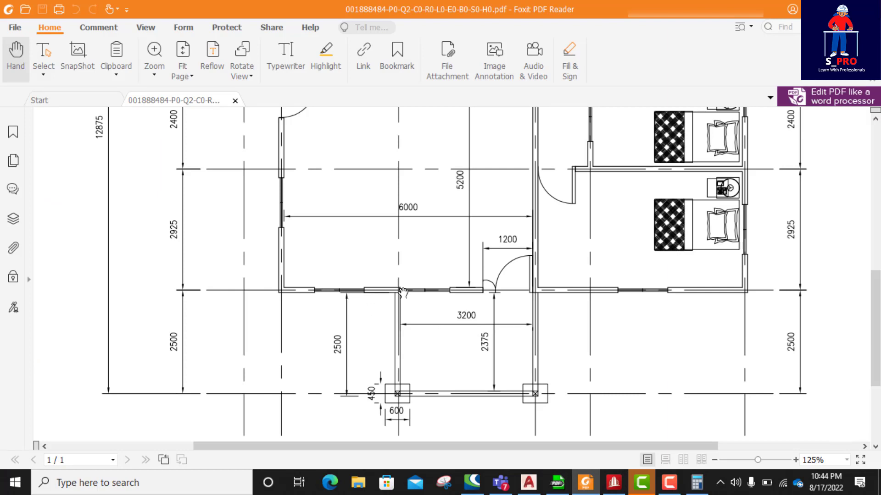
{"action": "scroll", "coordinate": [398, 296], "scroll_direction": "down", "scroll_amount": 2}
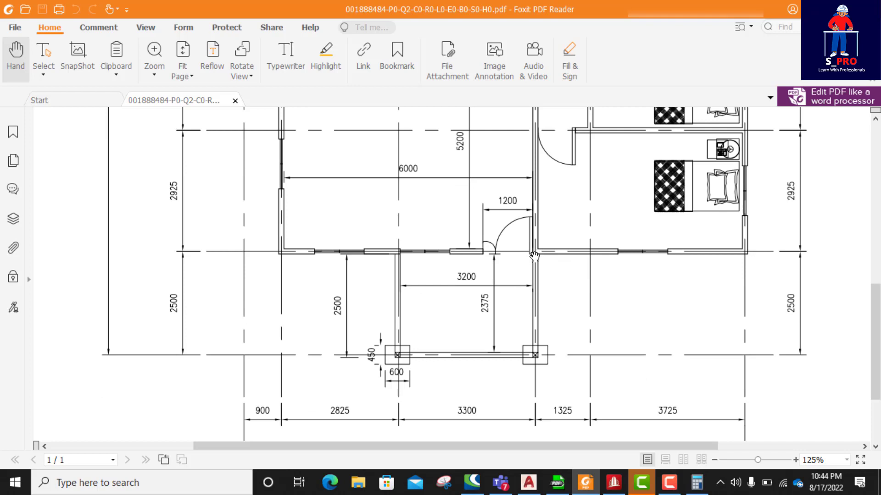
{"action": "left_click", "coordinate": [613, 483]}
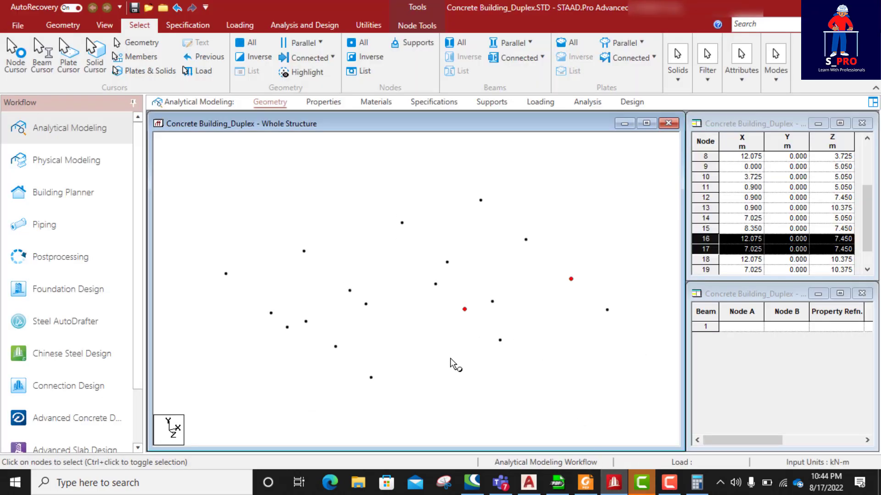
{"action": "left_click", "coordinate": [500, 340]}
{"action": "left_click", "coordinate": [617, 487]}
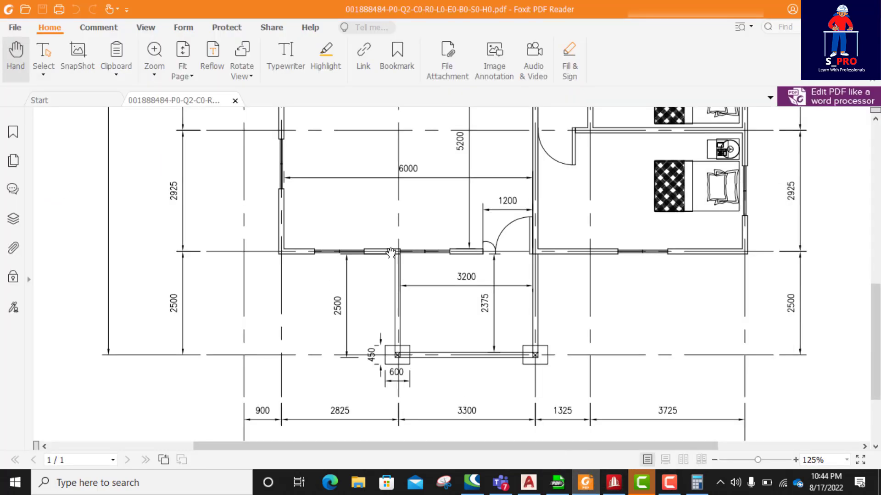
{"action": "scroll", "coordinate": [398, 255], "scroll_direction": "down", "scroll_amount": 2}
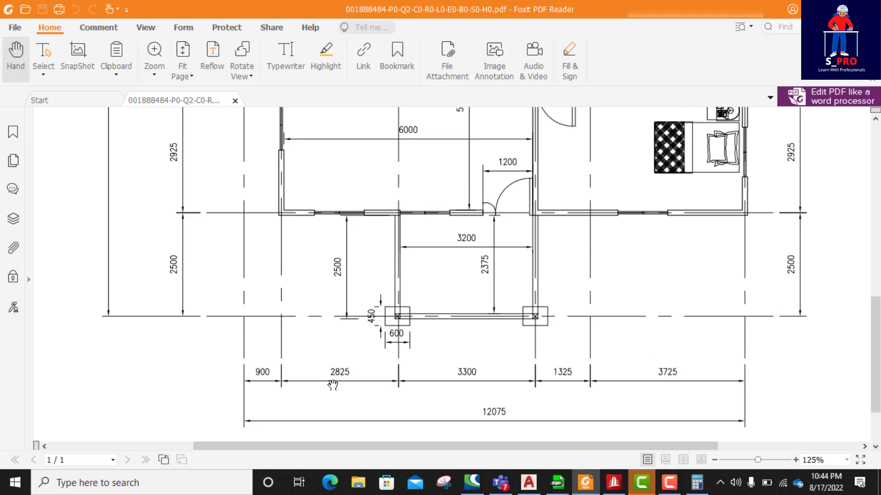
{"action": "left_click", "coordinate": [614, 483]}
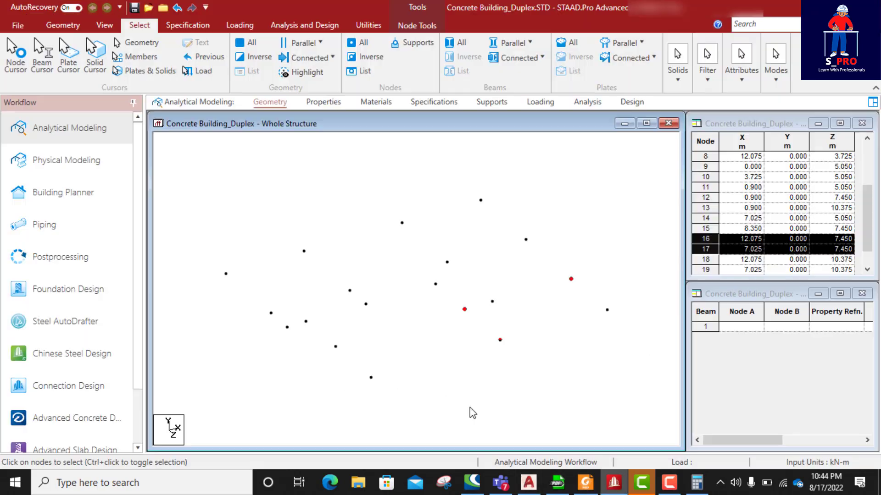
{"action": "left_click", "coordinate": [371, 378]}
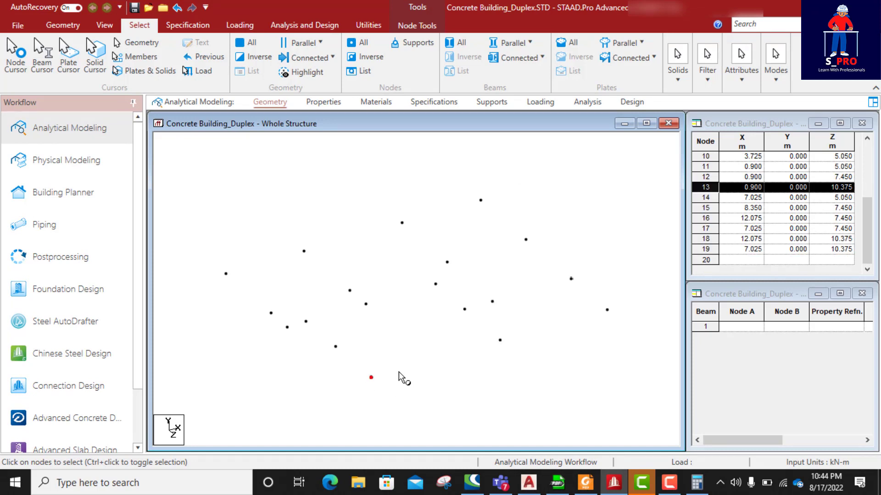
{"action": "key", "text": "ctrl+v"}
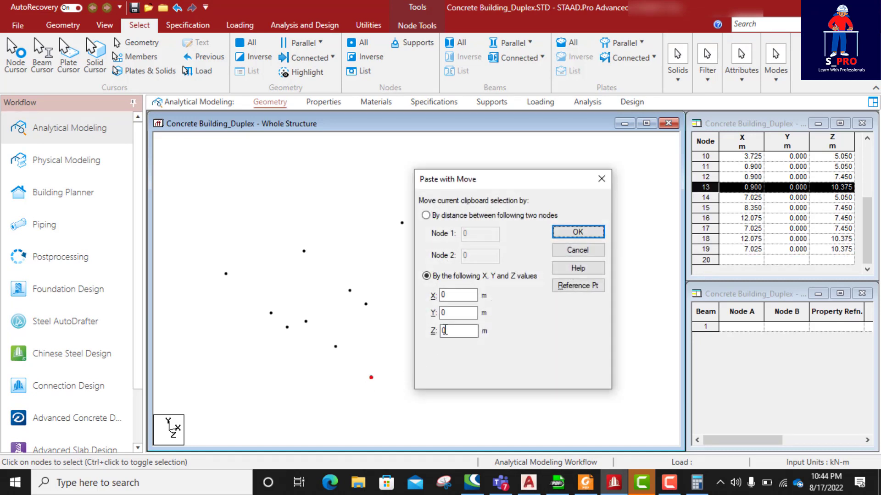
{"action": "double_click", "coordinate": [452, 298]}
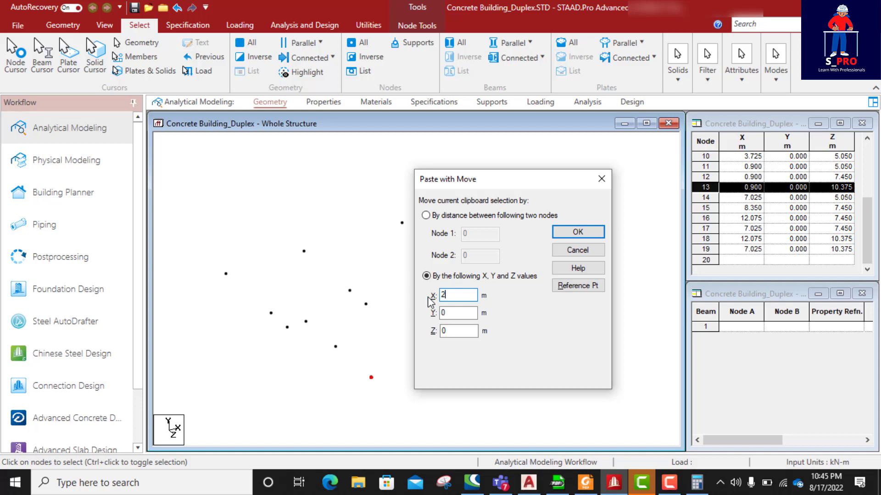
{"action": "type", "text": "2.825"}
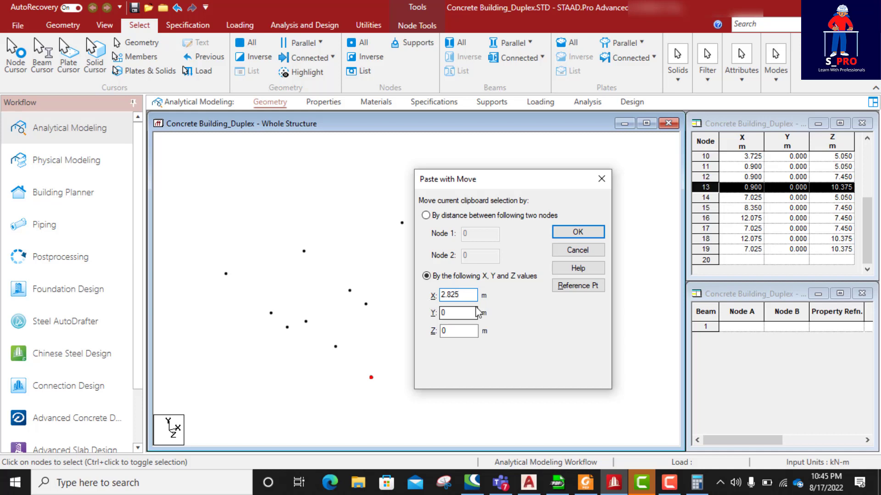
{"action": "left_click", "coordinate": [579, 232]}
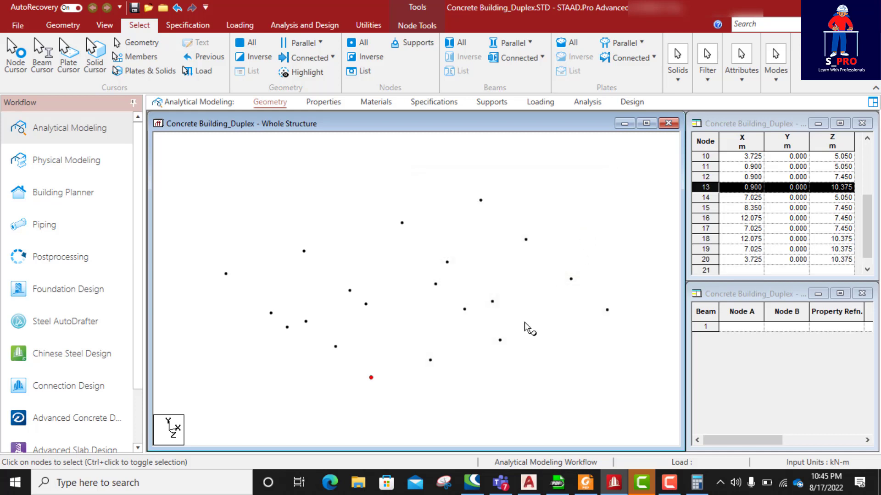
- Check the 2500 porch depth in the floor plan PDF, and in STAAD.Pro paste copies of nodes 19 and 20 moved 2.5 m in Z
{"action": "left_click", "coordinate": [431, 360]}
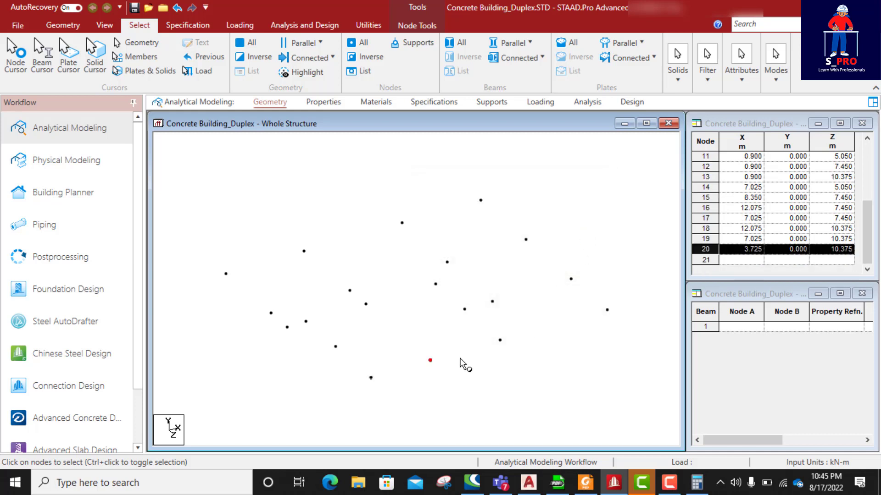
{"action": "left_click", "coordinate": [501, 340]}
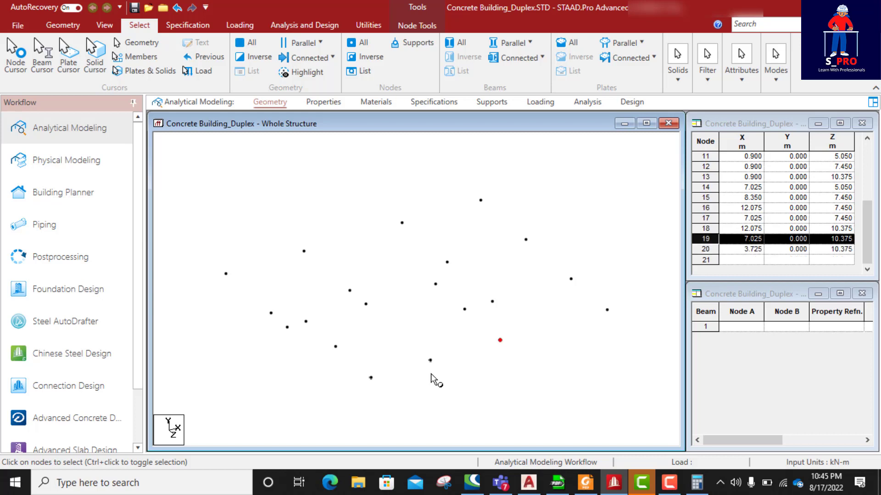
{"action": "left_click", "coordinate": [430, 360]}
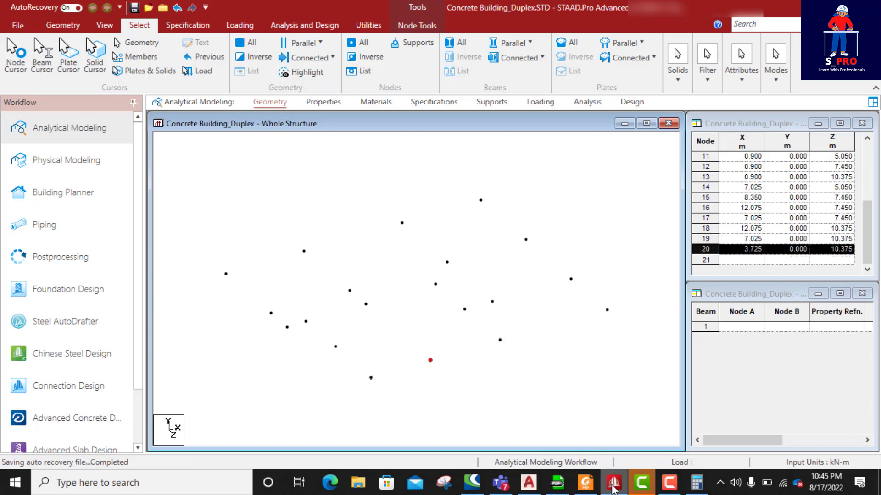
{"action": "left_click", "coordinate": [586, 483]}
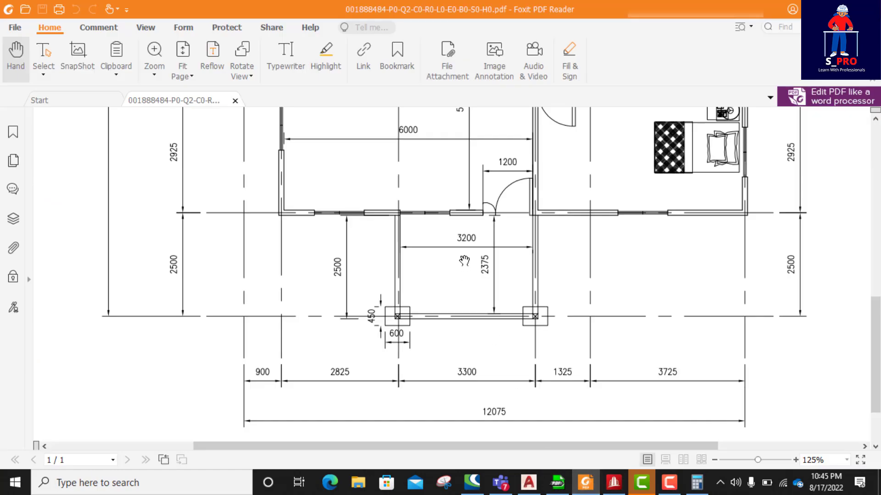
{"action": "scroll", "coordinate": [463, 261], "scroll_direction": "down", "scroll_amount": 1}
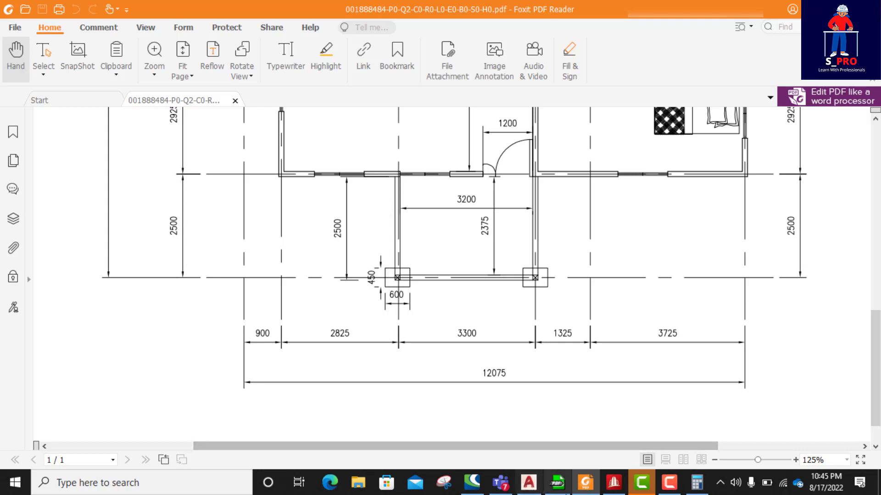
{"action": "left_click", "coordinate": [613, 489]}
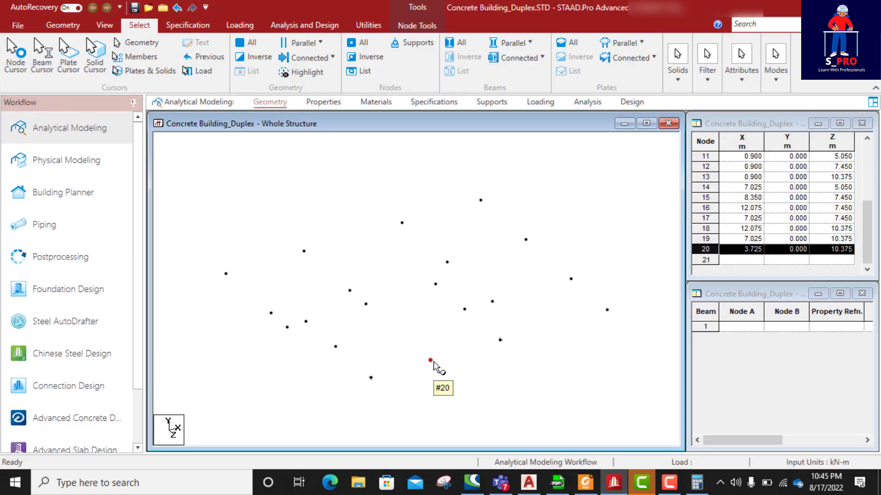
{"action": "left_click", "coordinate": [500, 339], "text": "ctrl"}
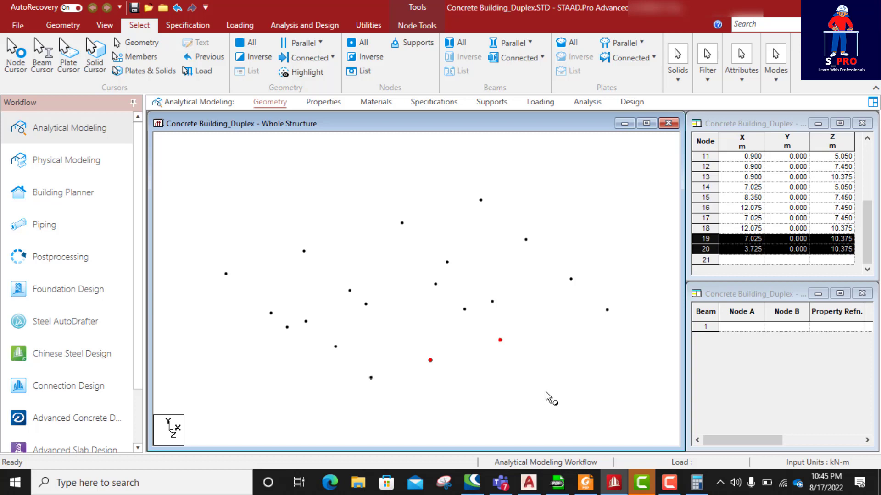
{"action": "key", "text": "ctrl+v"}
{"action": "double_click", "coordinate": [441, 331]}
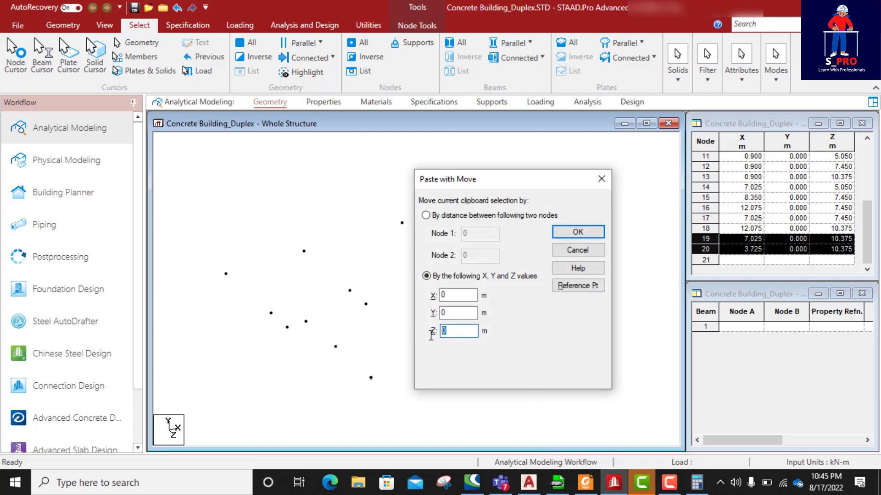
{"action": "type", "text": "2.5"}
{"action": "left_click", "coordinate": [586, 235]}
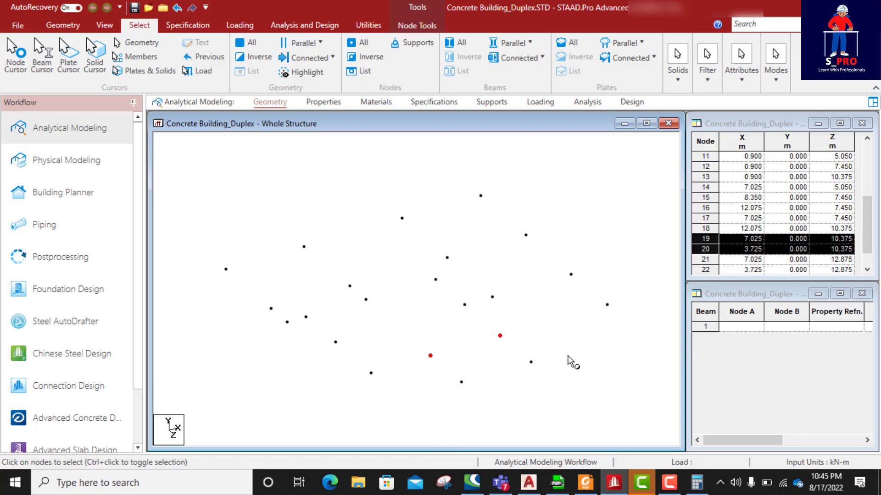
- Switch to the floor plan PDF in Foxit PDF Reader, examine the grid intersections from porch to rear bedrooms, and return to STAAD.Pro
{"action": "left_click", "coordinate": [615, 488]}
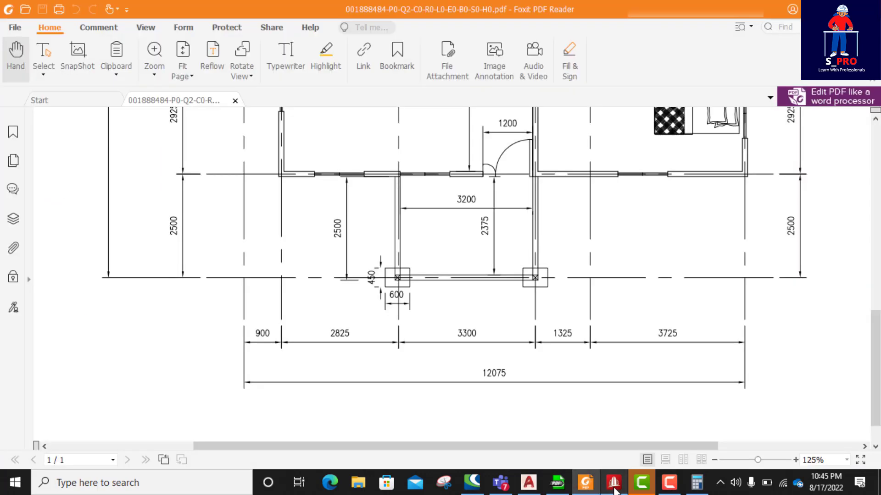
{"action": "mouse_move", "coordinate": [612, 489]}
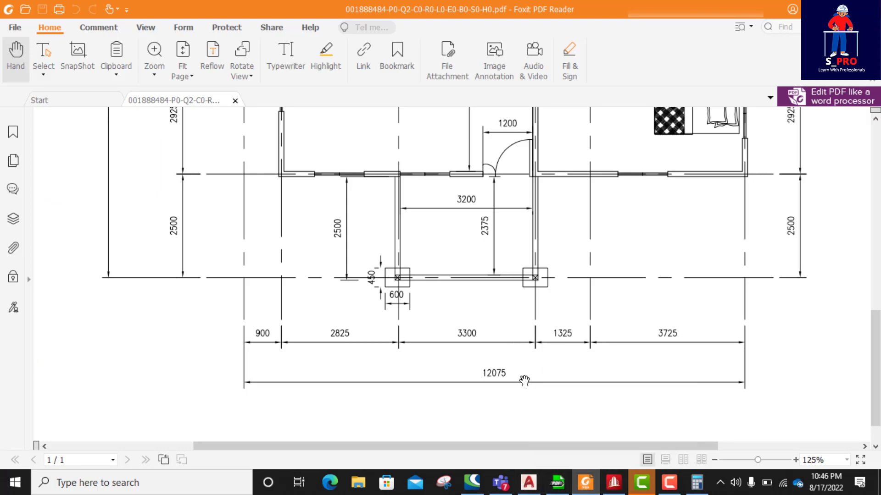
{"action": "scroll", "coordinate": [592, 377], "scroll_direction": "up", "scroll_amount": 3}
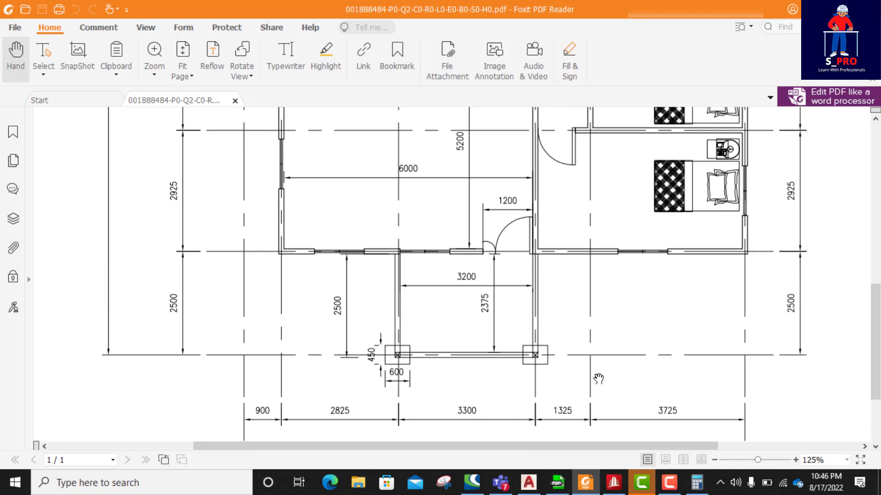
{"action": "scroll", "coordinate": [598, 379], "scroll_direction": "up", "scroll_amount": 6}
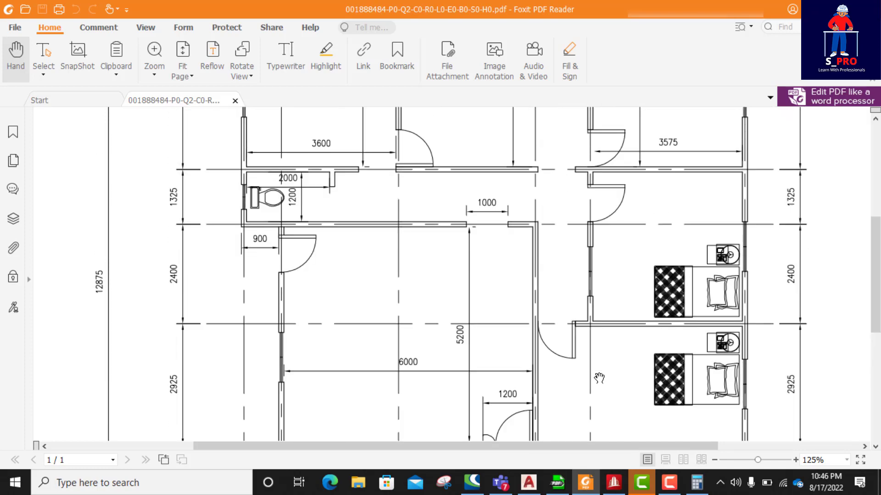
{"action": "scroll", "coordinate": [598, 379], "scroll_direction": "down", "scroll_amount": 2}
{"action": "scroll", "coordinate": [598, 379], "scroll_direction": "up", "scroll_amount": 8}
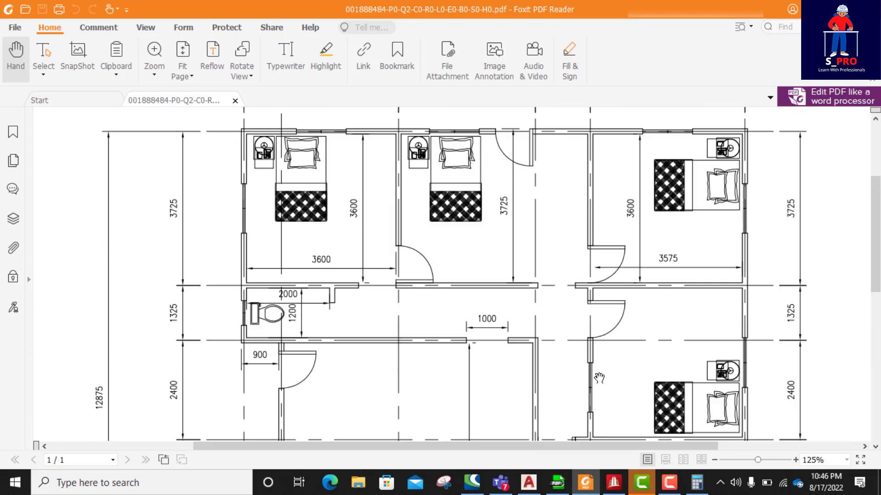
{"action": "scroll", "coordinate": [598, 378], "scroll_direction": "down", "scroll_amount": 9}
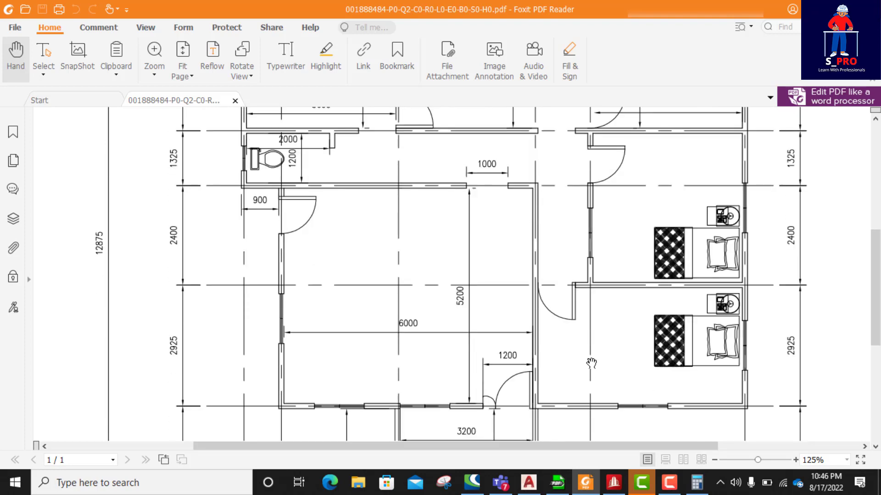
{"action": "left_click", "coordinate": [614, 485]}
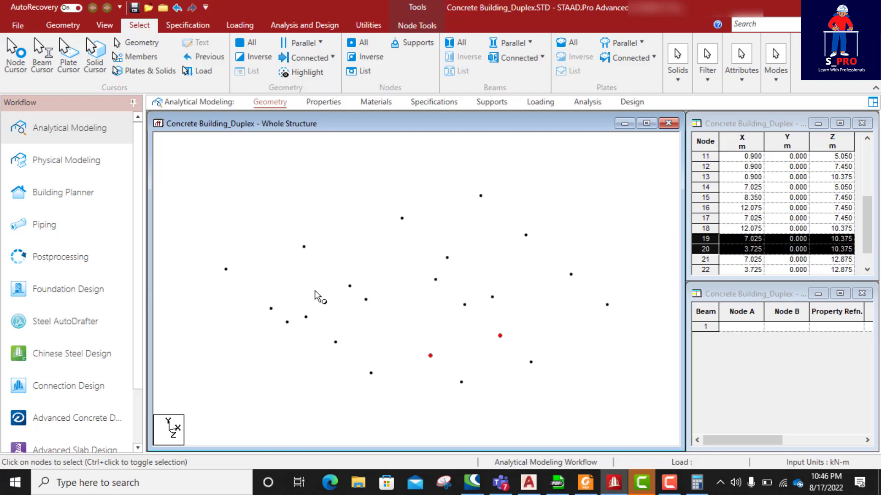
- Paste copies of the rear and side perimeter nodes 1, 2, 3, 4, 8, 16 and 18 moved 3 m in Y
{"action": "left_click", "coordinate": [226, 270]}
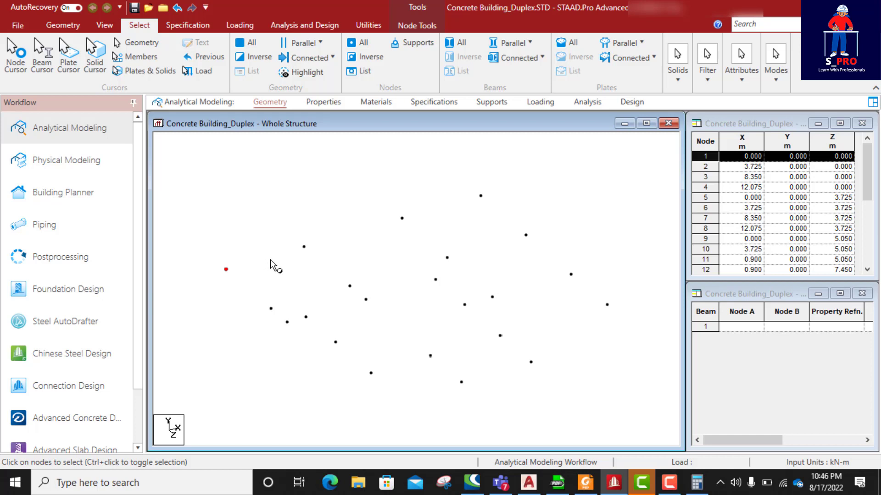
{"action": "left_click", "coordinate": [303, 247], "text": "ctrl"}
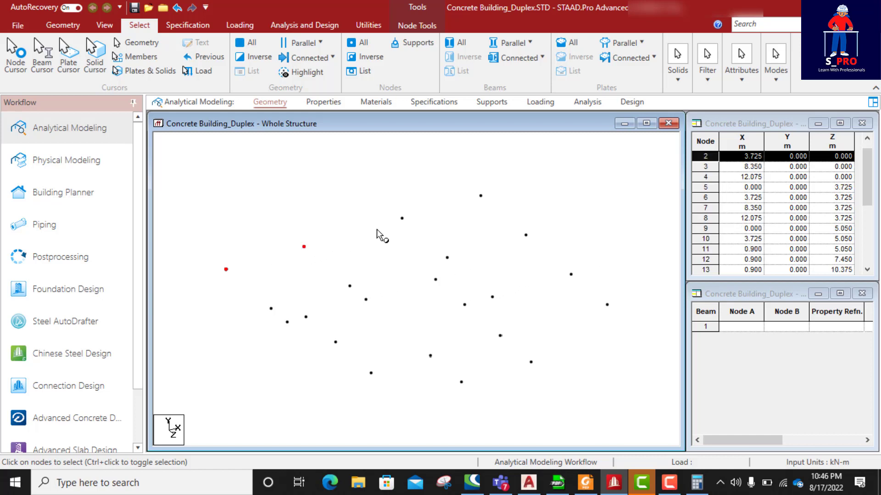
{"action": "left_click", "coordinate": [403, 219], "text": "ctrl"}
{"action": "left_click", "coordinate": [480, 197], "text": "ctrl"}
{"action": "left_click", "coordinate": [525, 235], "text": "ctrl"}
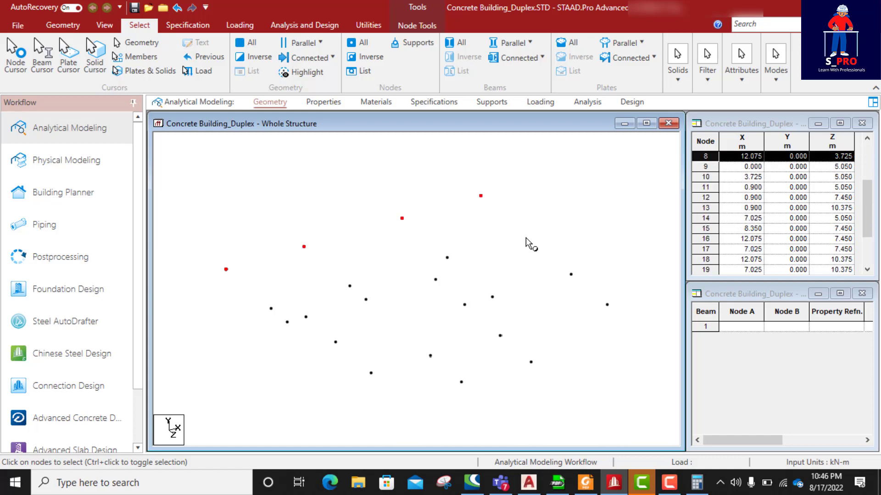
{"action": "left_click", "coordinate": [571, 275], "text": "ctrl"}
{"action": "left_click", "coordinate": [606, 305], "text": "ctrl"}
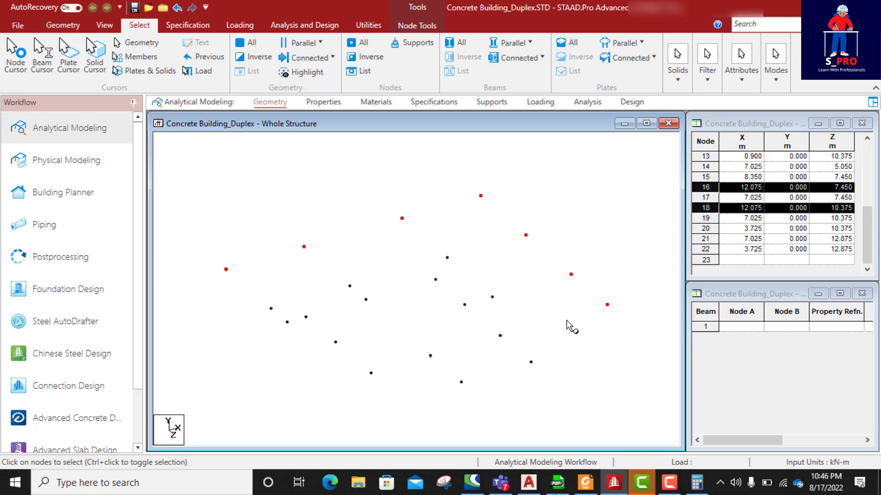
{"action": "key", "text": "ctrl+v"}
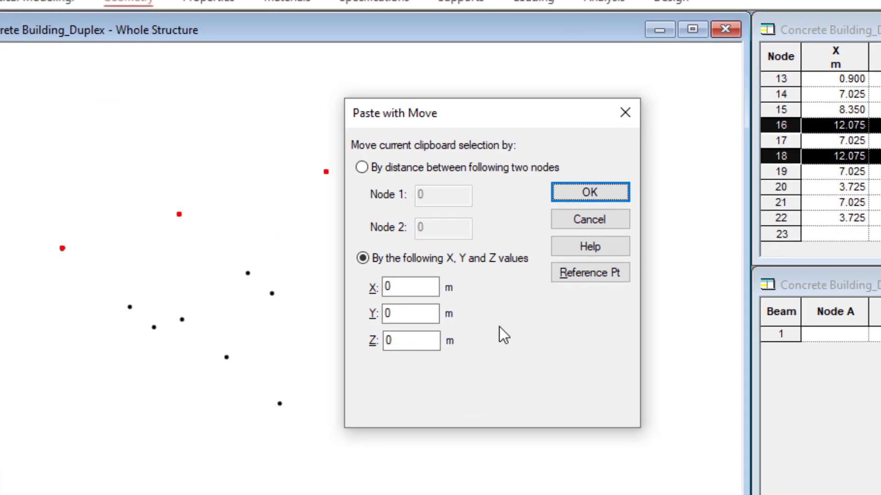
{"action": "left_click_drag", "start_coordinate": [398, 313], "coordinate": [359, 318]}
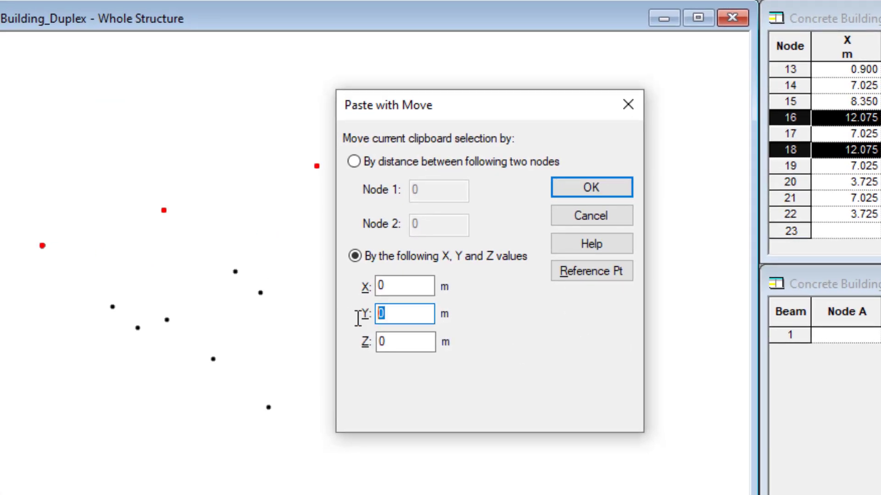
{"action": "type", "text": "3"}
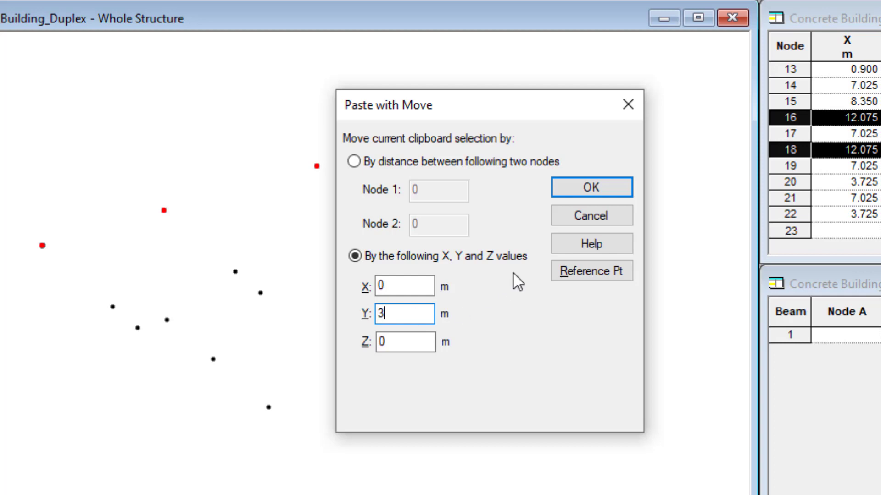
{"action": "left_click", "coordinate": [606, 189]}
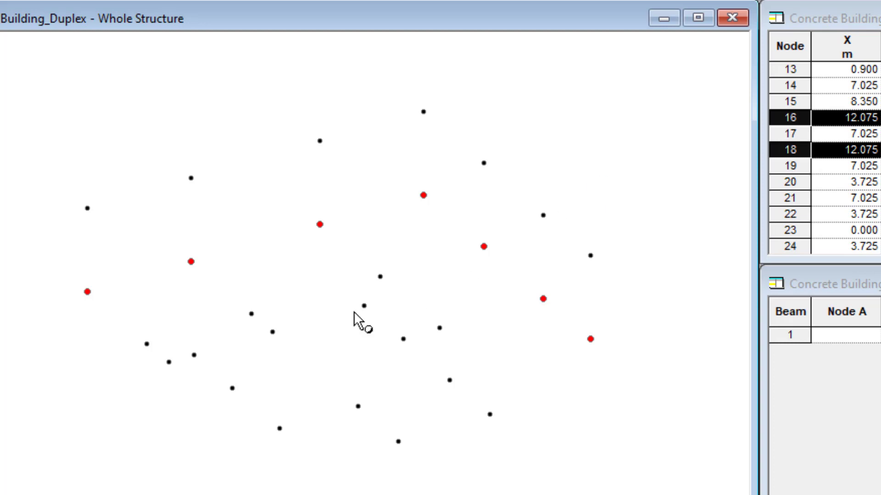
- Add vertical column members from base nodes 1, 2, 3 and 4 to the copied nodes directly above them
{"action": "left_click", "coordinate": [103, 490]}
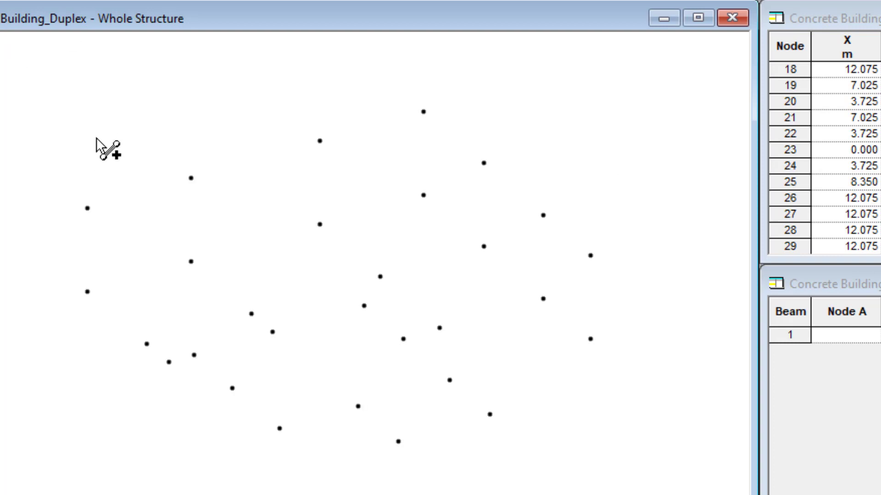
{"action": "left_click", "coordinate": [88, 292]}
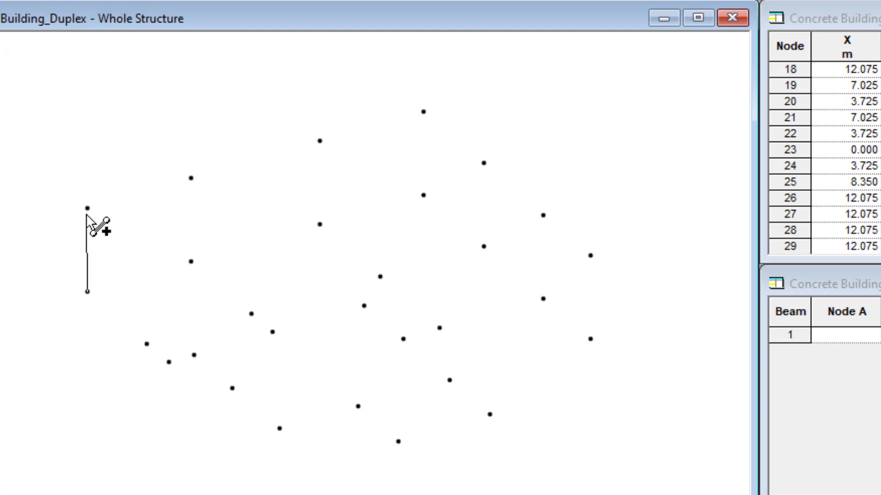
{"action": "left_click", "coordinate": [87, 208]}
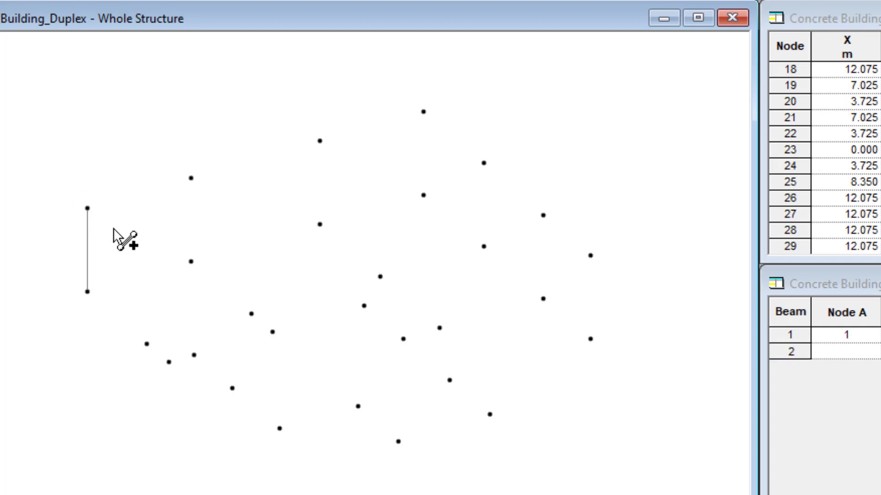
{"action": "left_click", "coordinate": [191, 262]}
{"action": "left_click", "coordinate": [191, 178]}
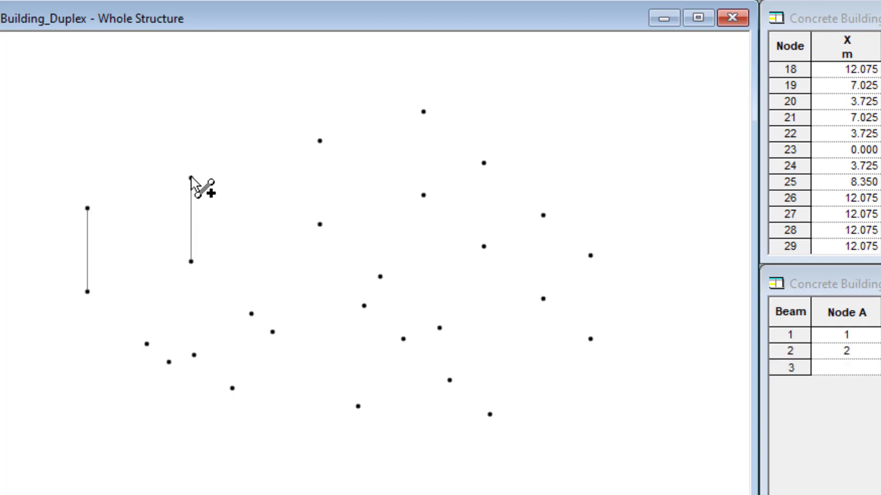
{"action": "left_click", "coordinate": [320, 224]}
{"action": "left_click", "coordinate": [320, 141]}
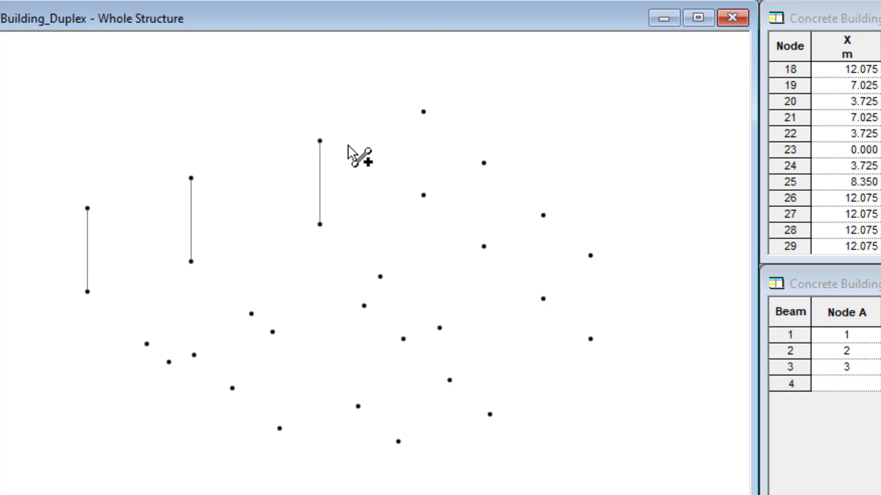
{"action": "left_click", "coordinate": [423, 195]}
{"action": "left_click", "coordinate": [424, 111]}
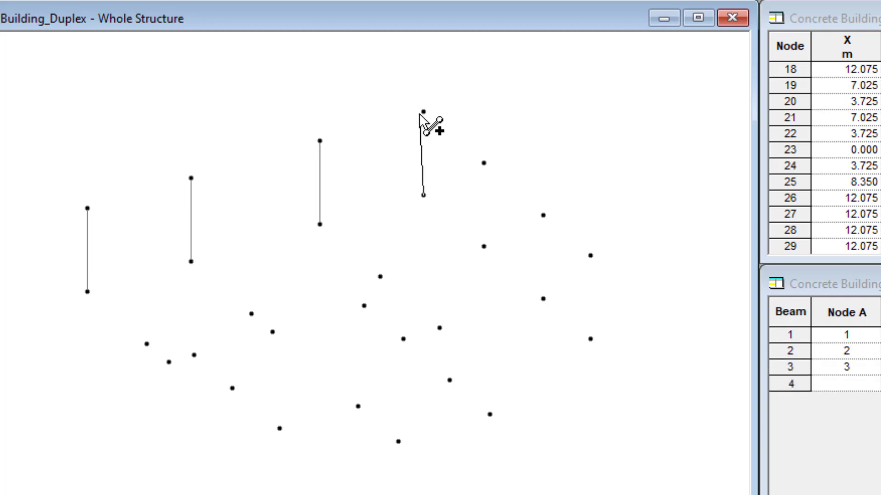
- Add vertical column members from base nodes 8, 16 and 18 to the copied nodes directly above them
{"action": "left_click", "coordinate": [483, 247]}
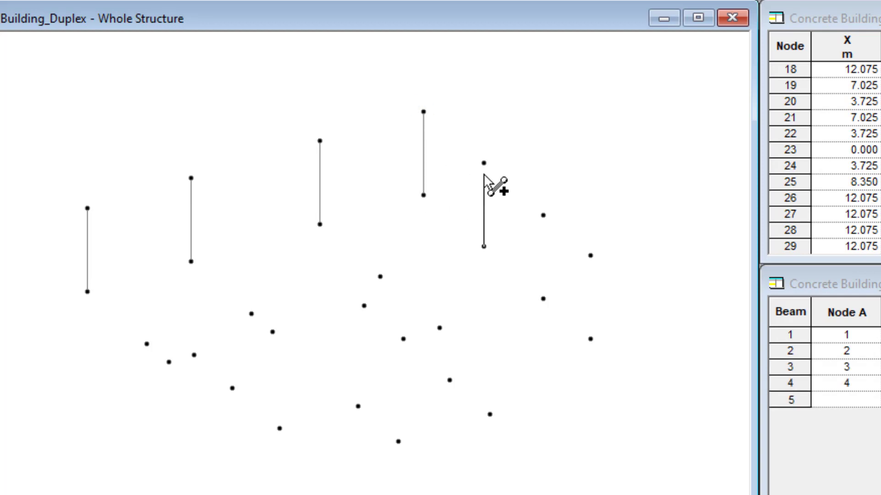
{"action": "left_click", "coordinate": [483, 162]}
{"action": "left_click", "coordinate": [543, 299]}
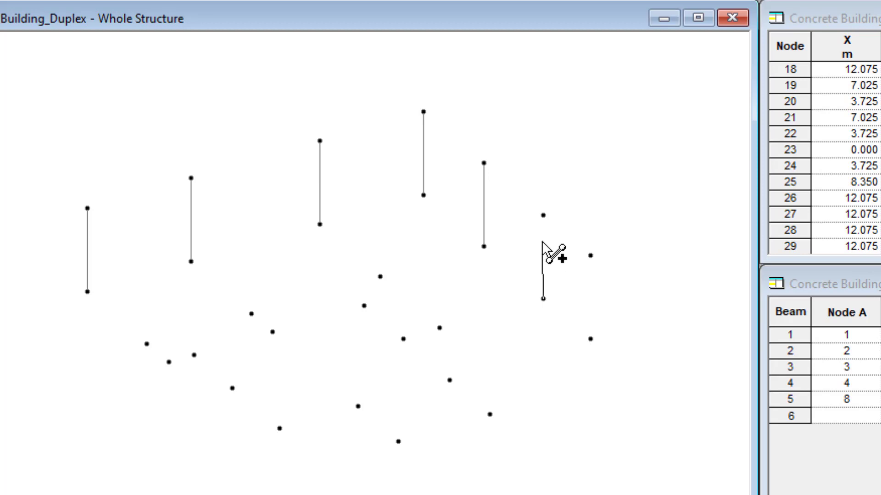
{"action": "left_click", "coordinate": [543, 215]}
{"action": "left_click", "coordinate": [590, 339]}
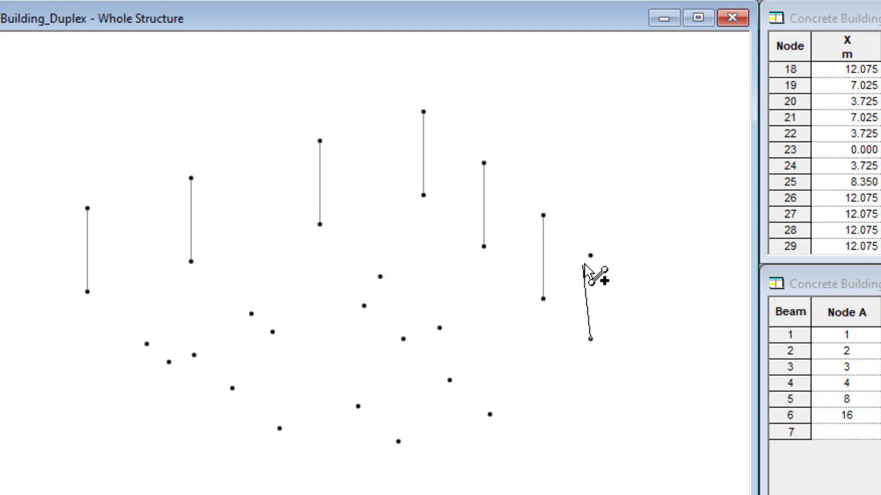
{"action": "left_click", "coordinate": [591, 255]}
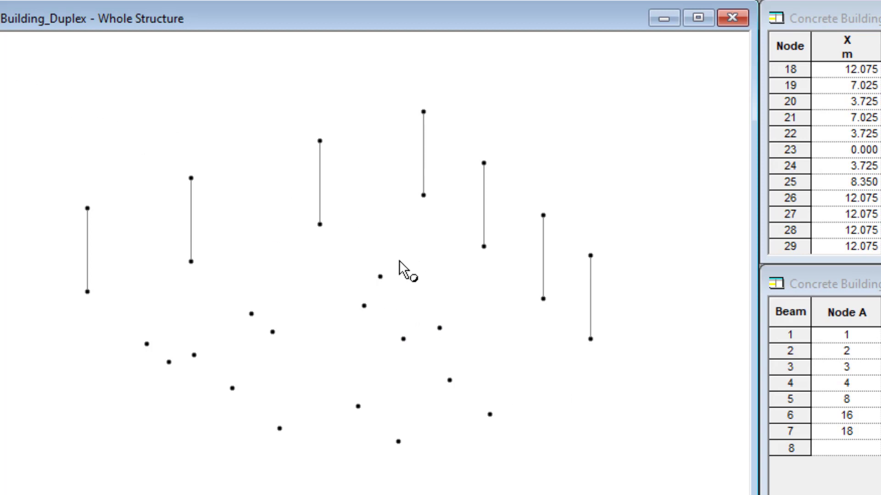
- Paste copies of nodes 5, 6, 7 and 15 moved 3 m in Y
{"action": "left_click", "coordinate": [380, 276]}
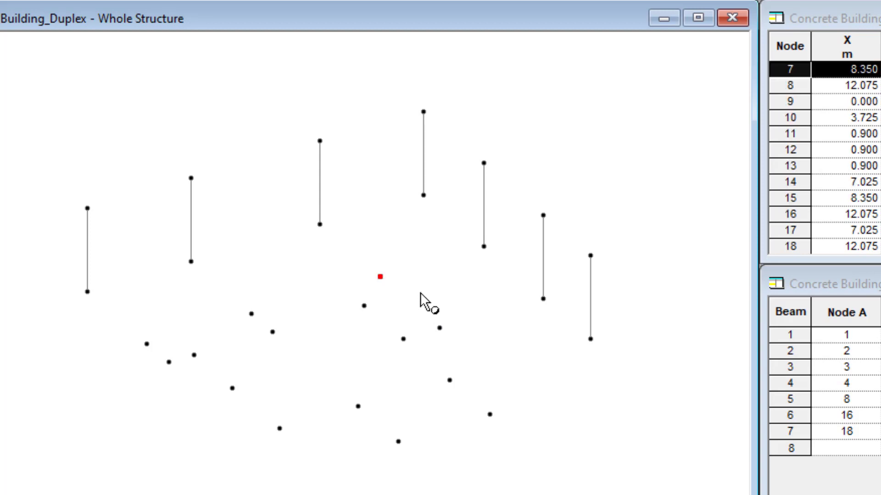
{"action": "left_click", "coordinate": [439, 327], "text": "ctrl"}
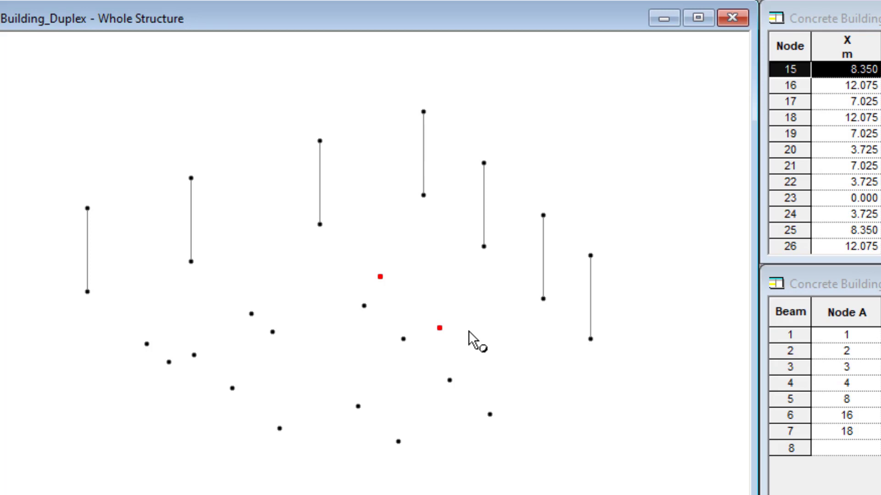
{"action": "left_click", "coordinate": [147, 344], "text": "ctrl"}
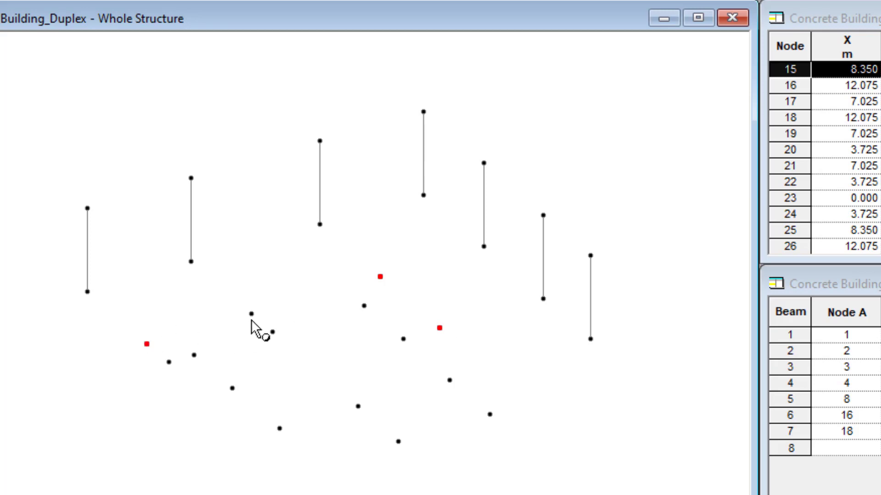
{"action": "left_click", "coordinate": [251, 314], "text": "ctrl"}
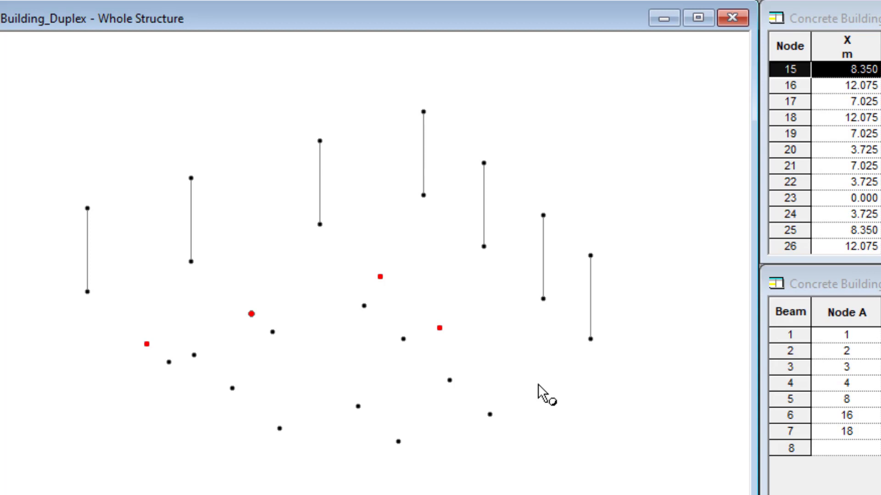
{"action": "double_click", "coordinate": [380, 313]}
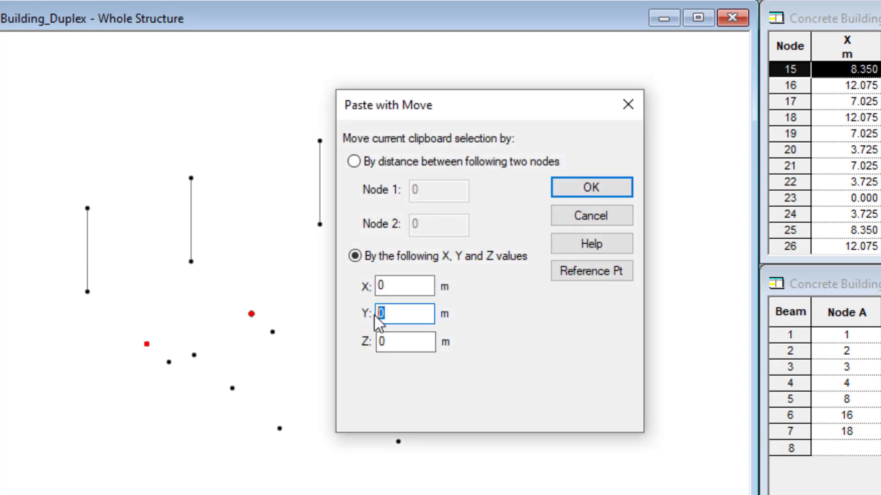
{"action": "type", "text": "3"}
{"action": "left_click", "coordinate": [591, 188]}
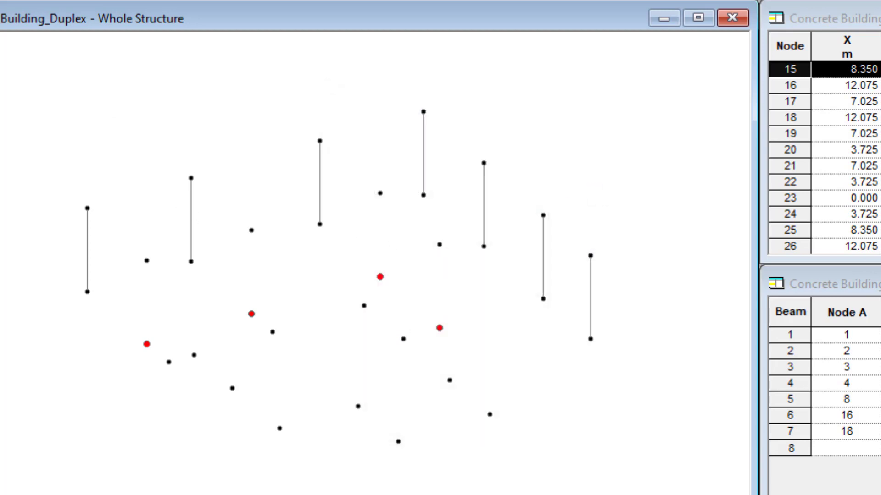
- Add vertical column members from base nodes 5, 6 and 7 to the copied nodes directly above them
{"action": "left_click", "coordinate": [146, 344]}
{"action": "left_click", "coordinate": [147, 261]}
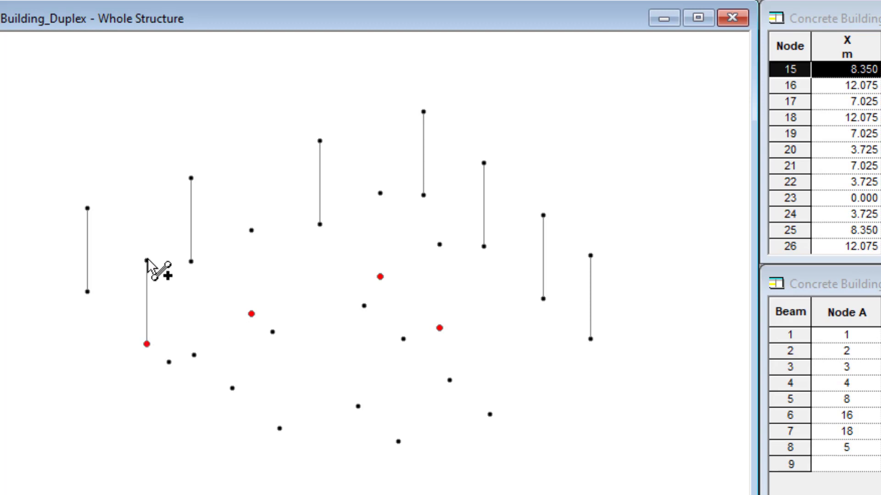
{"action": "left_click", "coordinate": [251, 314]}
{"action": "left_click", "coordinate": [251, 231]}
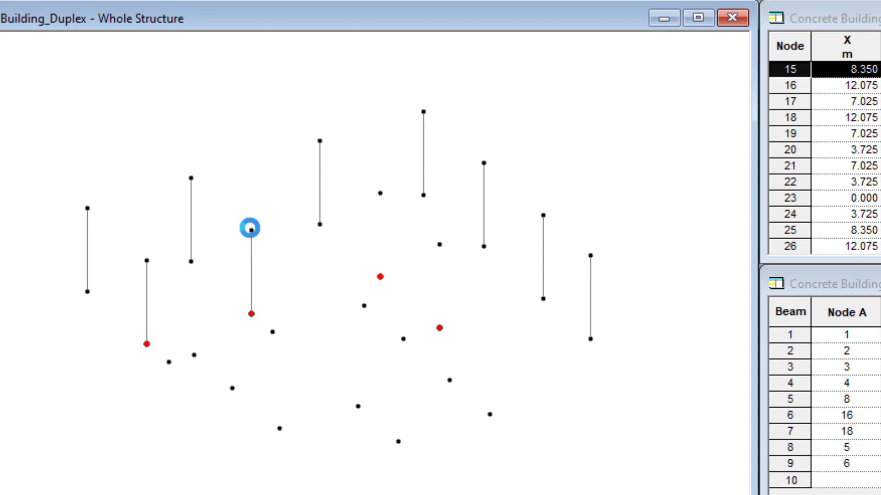
{"action": "left_click", "coordinate": [380, 277]}
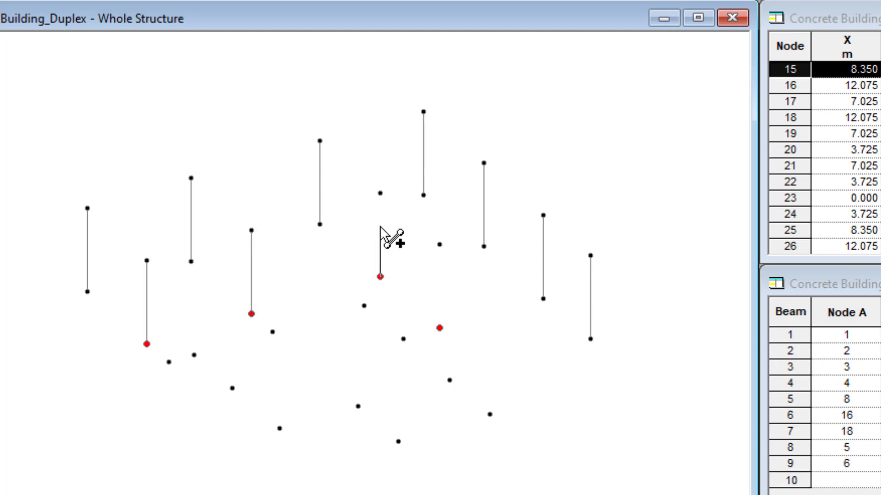
{"action": "left_click", "coordinate": [380, 193]}
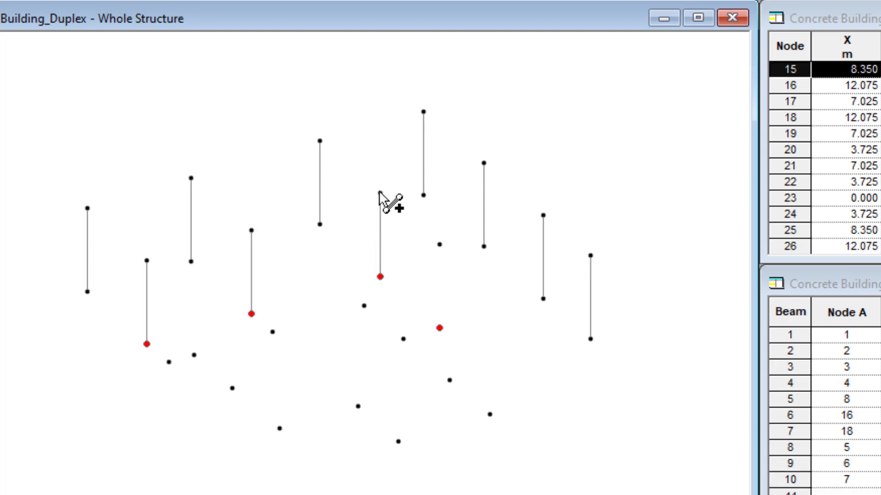
- Add a vertical column member from base node 15 to the copied node directly above it
{"action": "left_click", "coordinate": [439, 328]}
{"action": "left_click", "coordinate": [439, 244]}
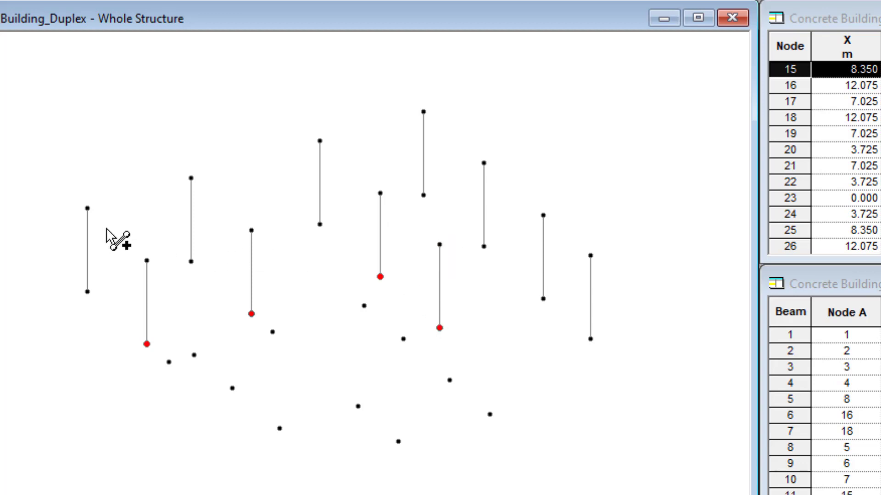
- Add perimeter beams connecting the column tops above nodes 1, 2, 3, 4, 8, 16 and 18 in sequence
{"action": "left_click", "coordinate": [88, 209]}
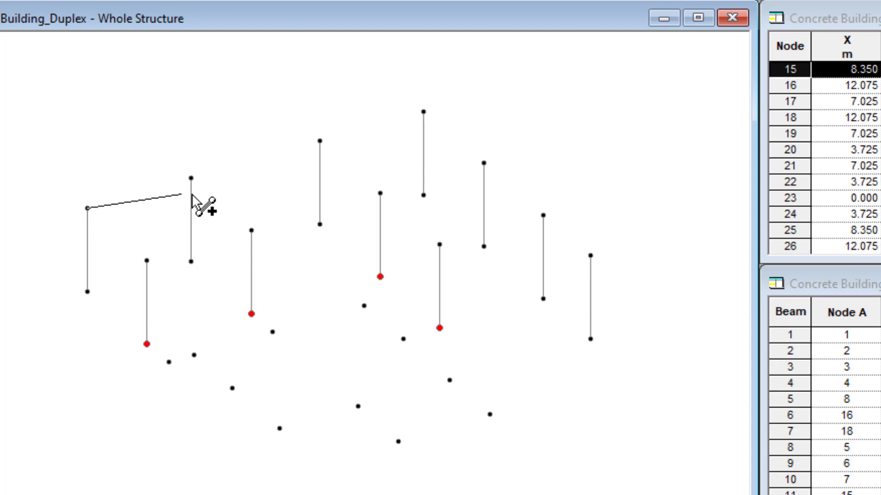
{"action": "left_click", "coordinate": [190, 178]}
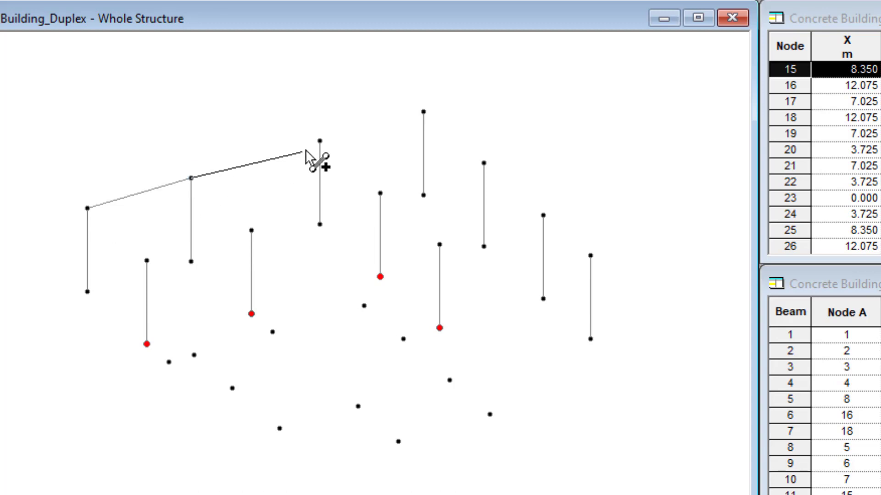
{"action": "left_click", "coordinate": [320, 141]}
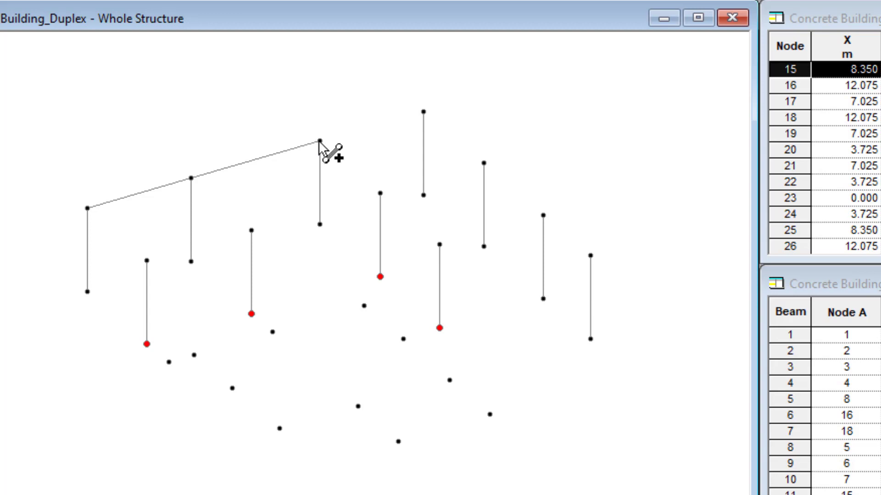
{"action": "left_click", "coordinate": [421, 111]}
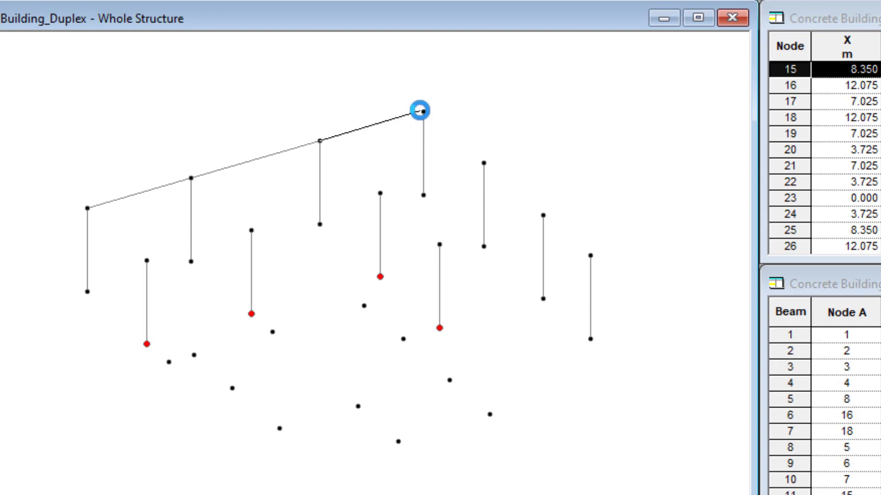
{"action": "left_click", "coordinate": [483, 163]}
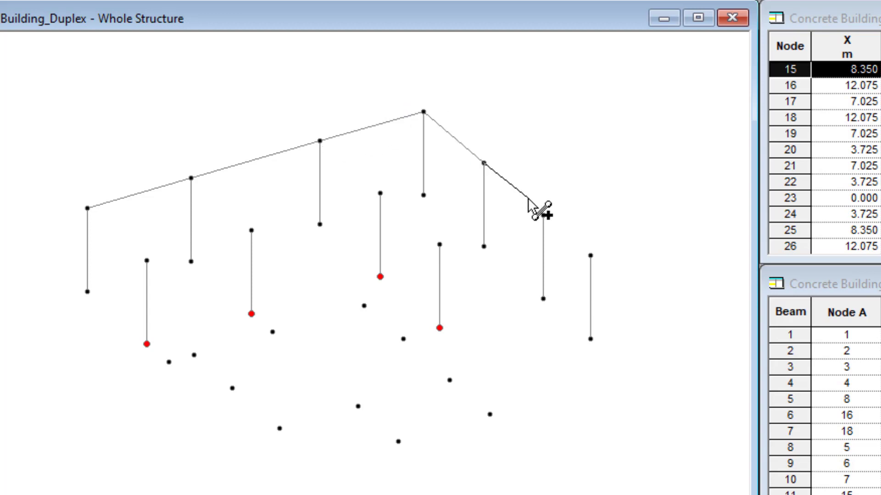
{"action": "left_click", "coordinate": [543, 215]}
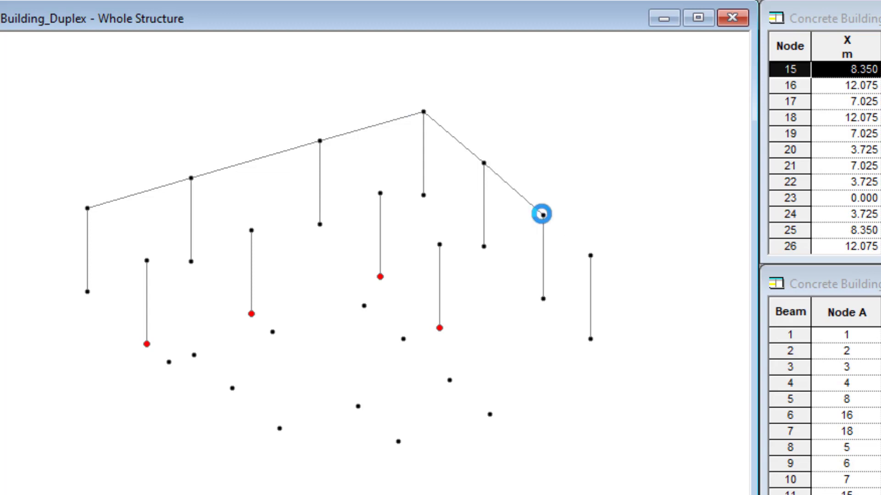
{"action": "left_click", "coordinate": [591, 256]}
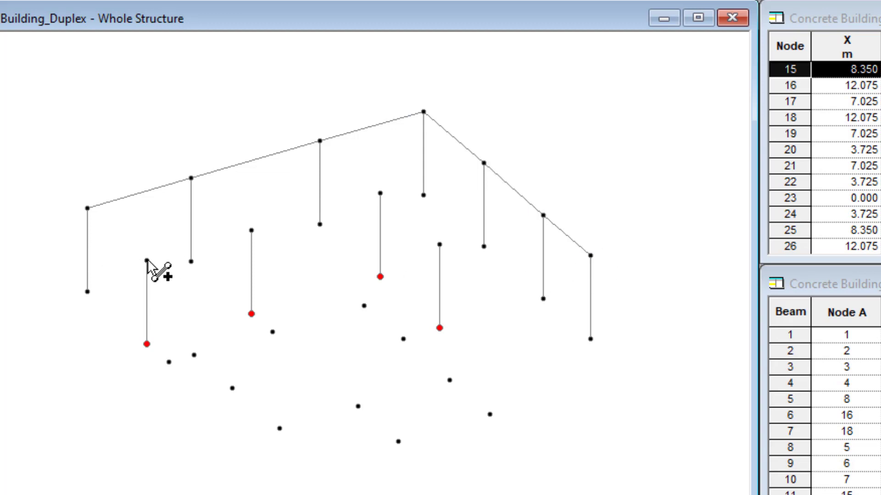
- Add beams joining the column tops above nodes 1 to 5, 5 to 6, and 2 to 6
{"action": "left_click", "coordinate": [87, 208]}
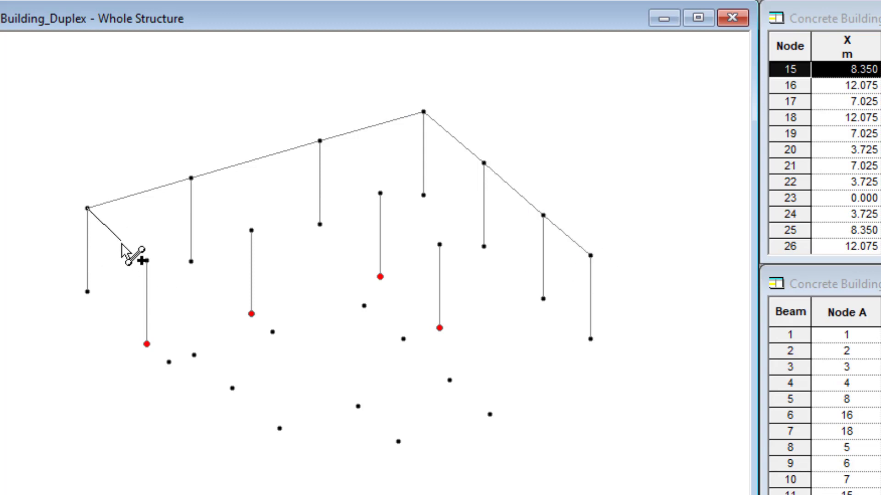
{"action": "left_click", "coordinate": [147, 261]}
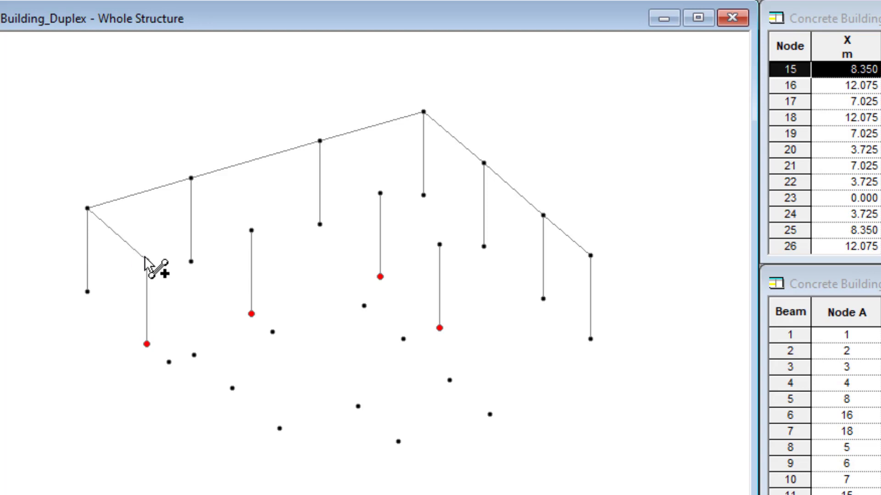
{"action": "left_click", "coordinate": [251, 230]}
{"action": "left_click", "coordinate": [191, 178]}
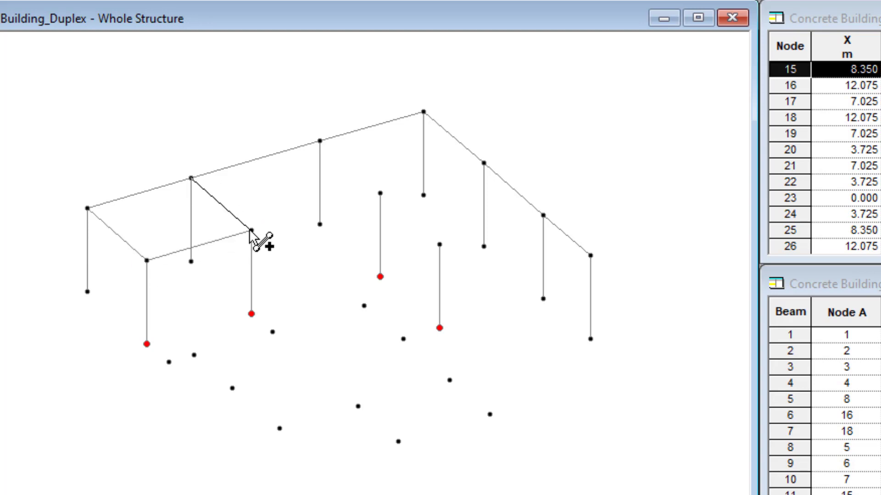
{"action": "left_click", "coordinate": [251, 231]}
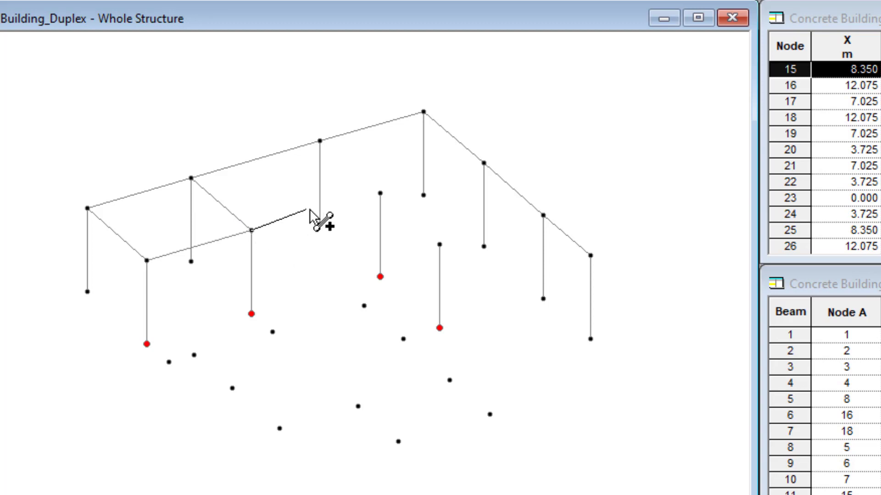
- Add beams joining the column tops above nodes 6 to 7, 3 to 7, and 7 to 8
{"action": "left_click", "coordinate": [380, 193]}
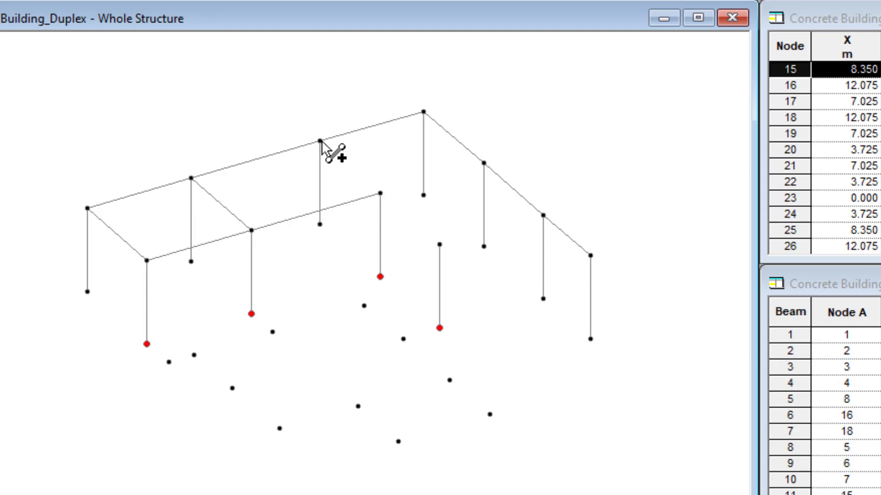
{"action": "left_click", "coordinate": [320, 141]}
{"action": "left_click", "coordinate": [376, 189]}
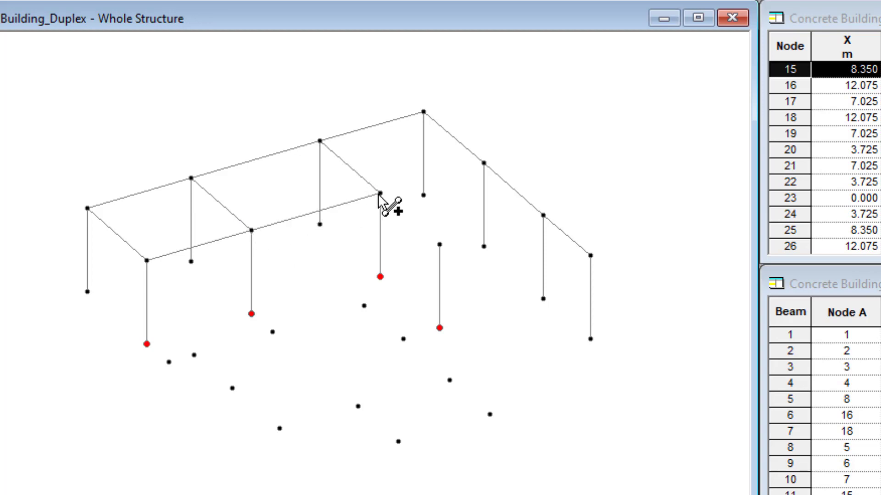
{"action": "left_click", "coordinate": [380, 193]}
{"action": "left_click", "coordinate": [484, 163]}
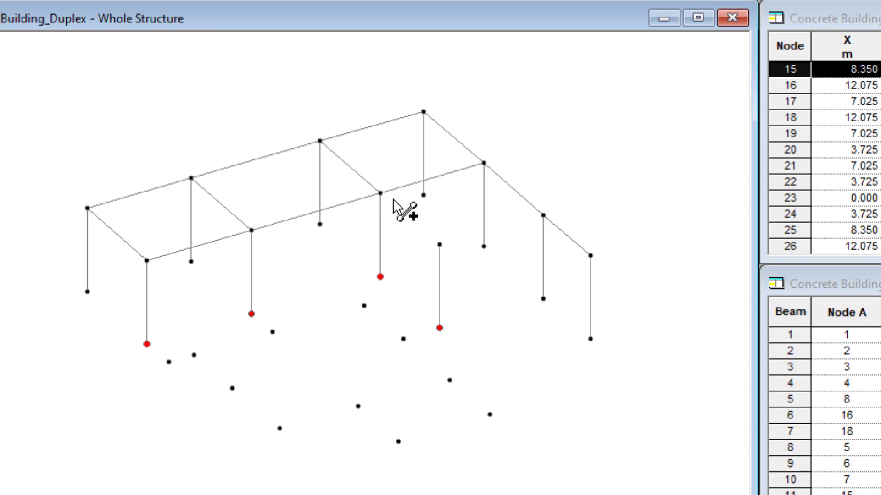
- Add beams joining the column tops above nodes 7 to 15 and 15 to 16
{"action": "left_click", "coordinate": [380, 194]}
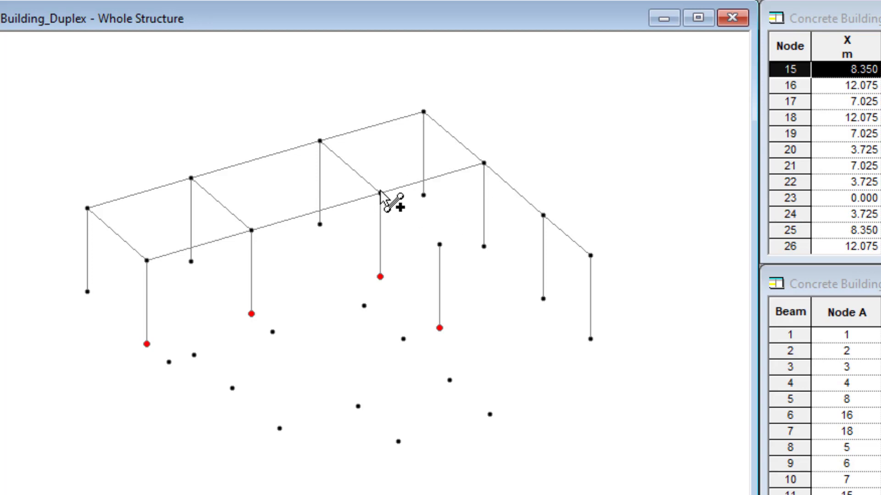
{"action": "left_click", "coordinate": [439, 244]}
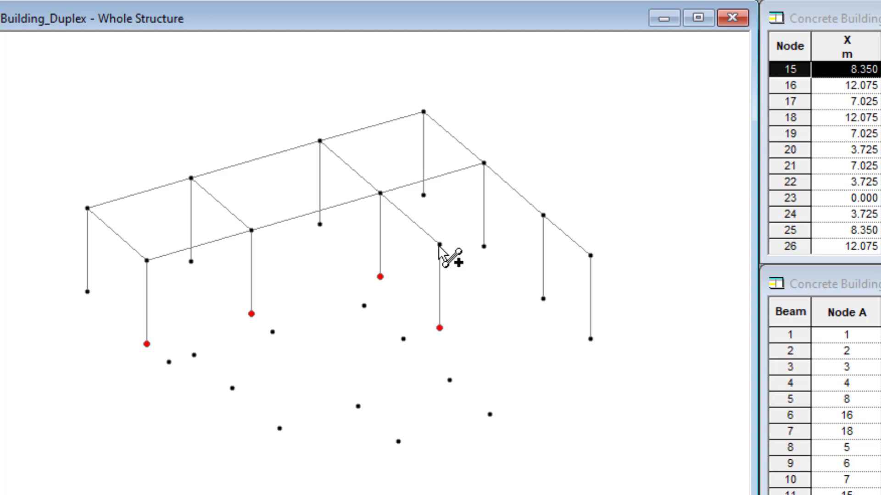
{"action": "left_click", "coordinate": [544, 215]}
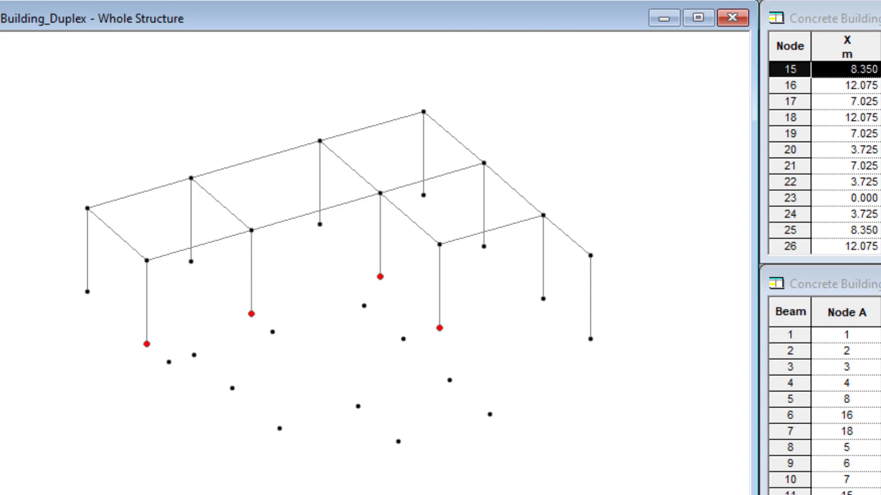
- Copy the seven unconnected nodes along the front and inner edge of the plan, pasting them 3 m higher in Y
{"action": "left_click", "coordinate": [8, 208]}
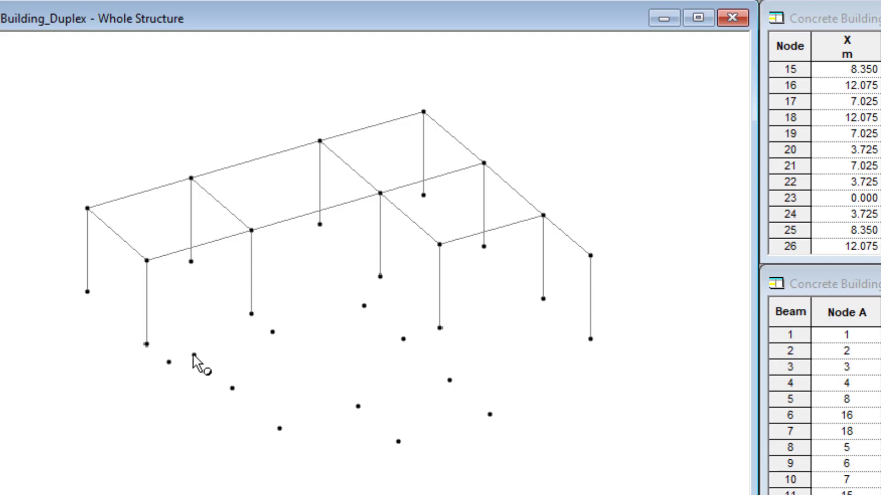
{"action": "left_click", "coordinate": [169, 362]}
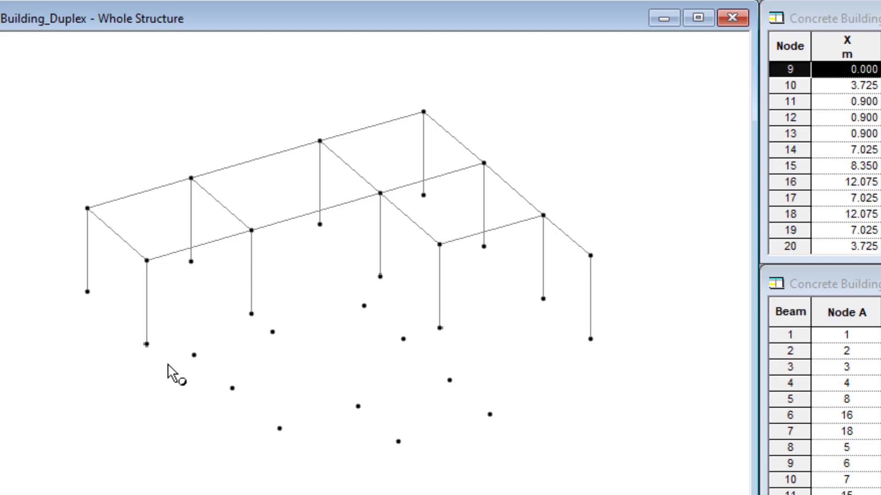
{"action": "left_click", "coordinate": [194, 355]}
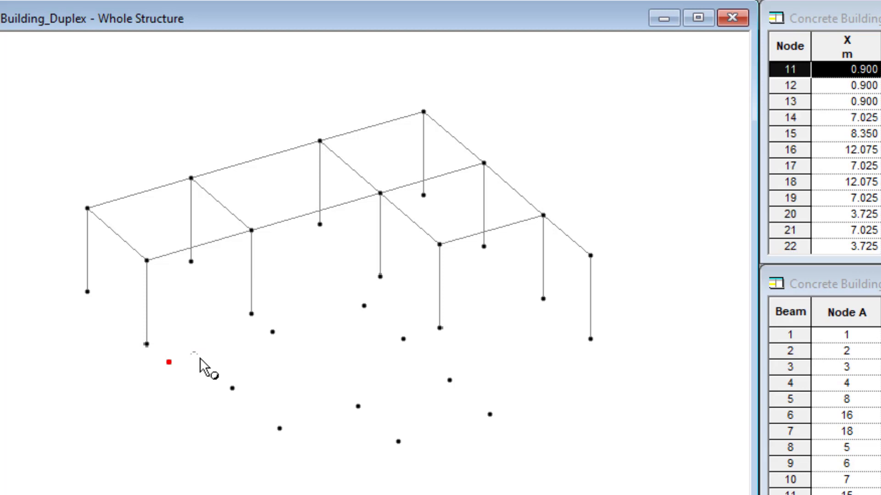
{"action": "left_click", "coordinate": [273, 332]}
{"action": "left_click", "coordinate": [364, 306]}
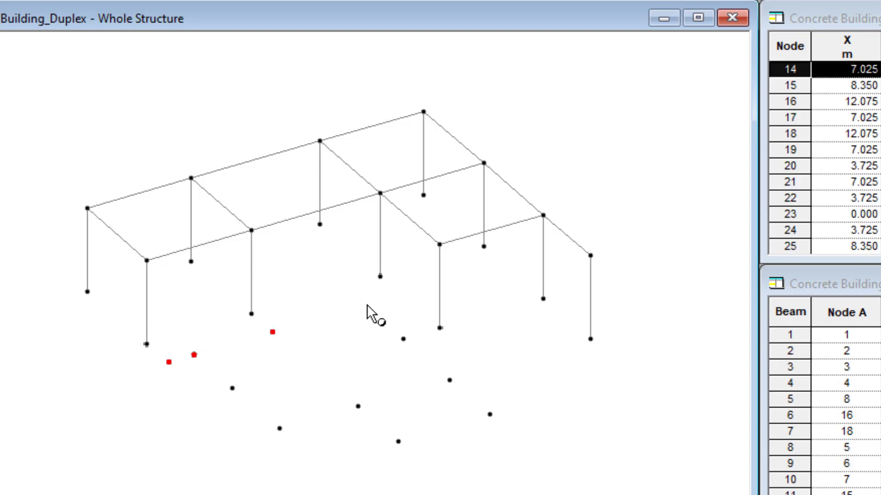
{"action": "left_click", "coordinate": [403, 340]}
{"action": "left_click", "coordinate": [449, 380]}
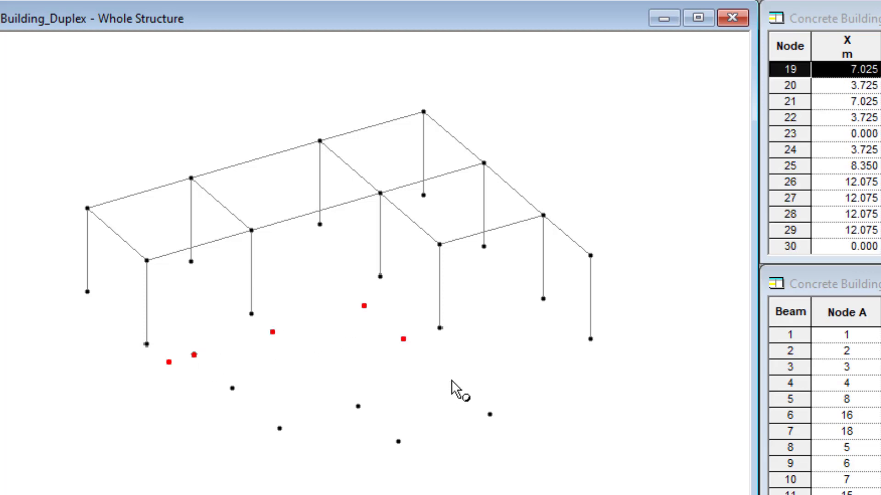
{"action": "left_click", "coordinate": [489, 415]}
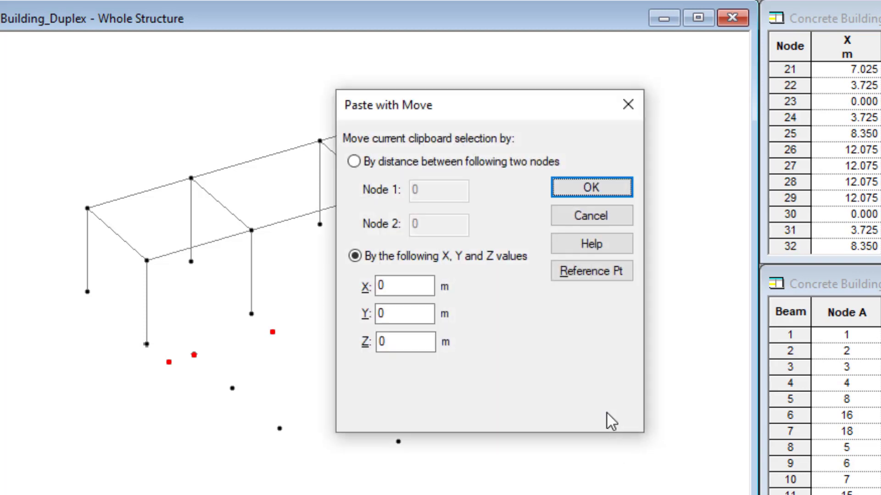
{"action": "double_click", "coordinate": [381, 313]}
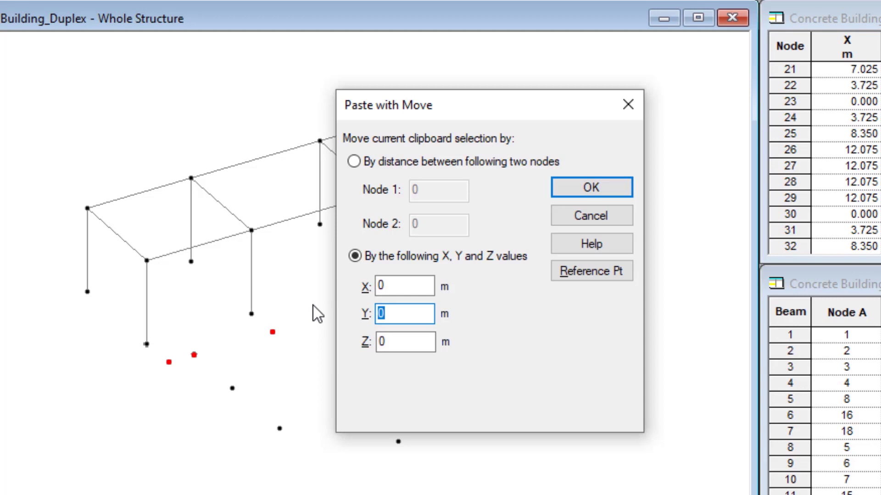
{"action": "type", "text": "3"}
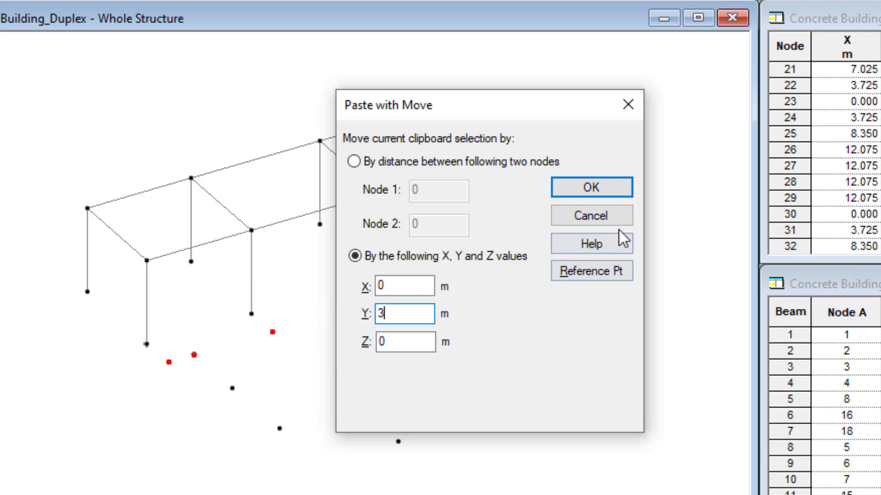
{"action": "left_click", "coordinate": [555, 191]}
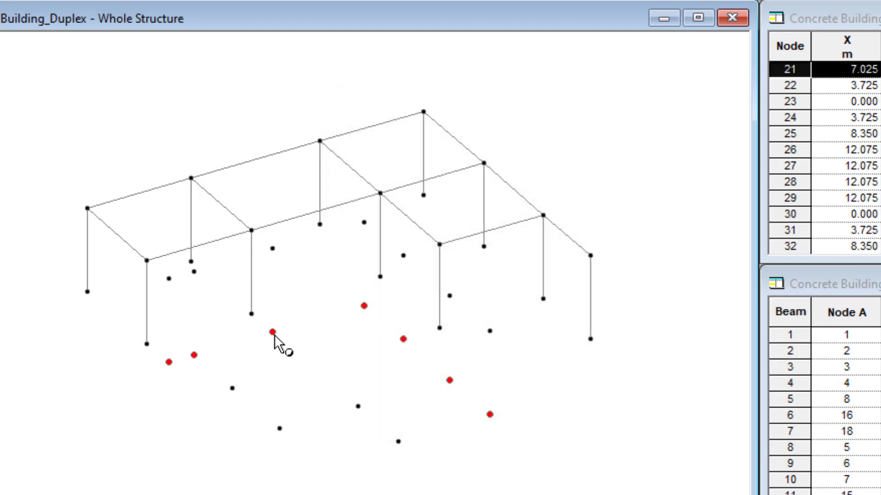
- Add two vertical columns joining the first two front nodes to their copies directly above
{"action": "left_click", "coordinate": [169, 363]}
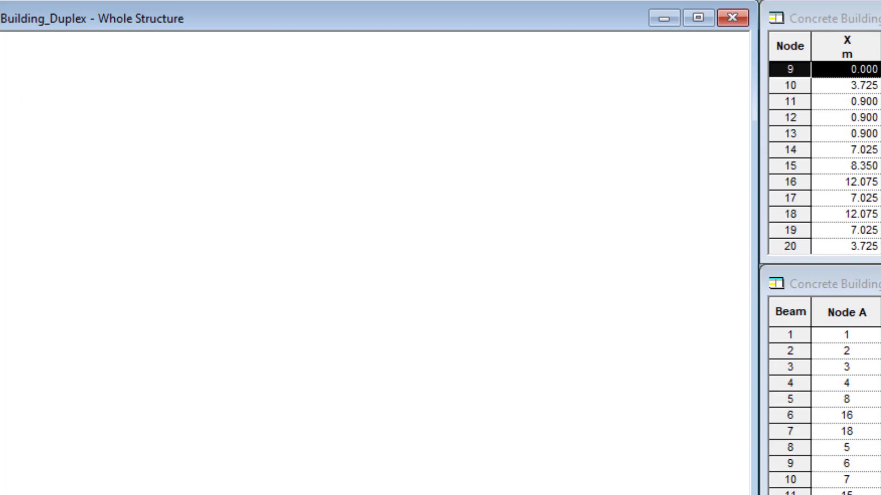
{"action": "left_click", "coordinate": [168, 356]}
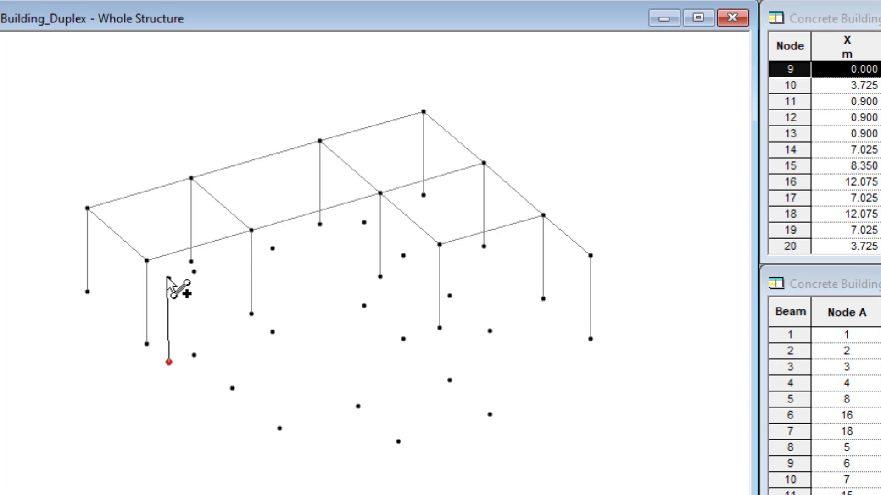
{"action": "left_click", "coordinate": [169, 279]}
{"action": "left_click", "coordinate": [194, 355]}
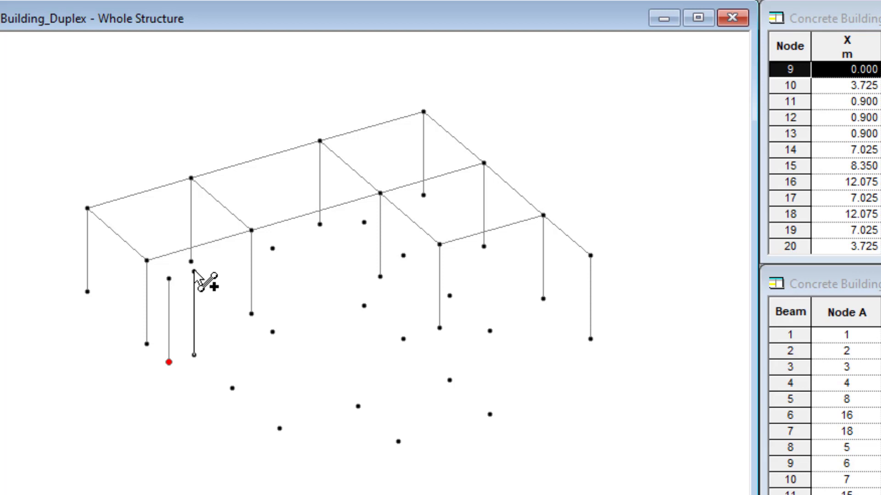
{"action": "left_click", "coordinate": [194, 272]}
- Connect the existing frame's front corner to the first new column's top, and that top to the second column's top, with beams
{"action": "left_click", "coordinate": [147, 261]}
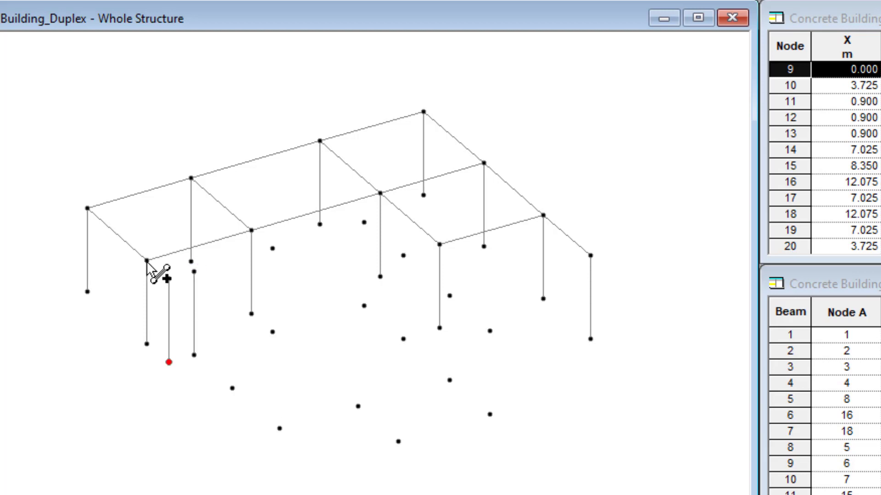
{"action": "left_click", "coordinate": [169, 278]}
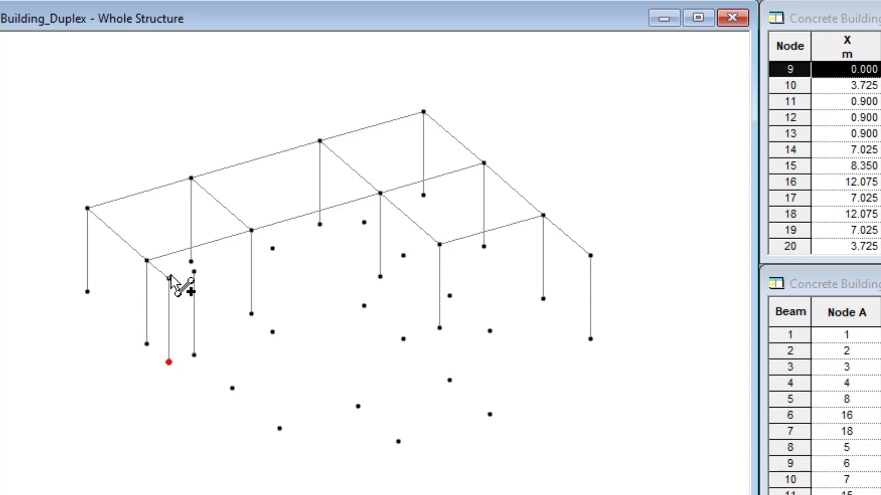
{"action": "left_click", "coordinate": [194, 272]}
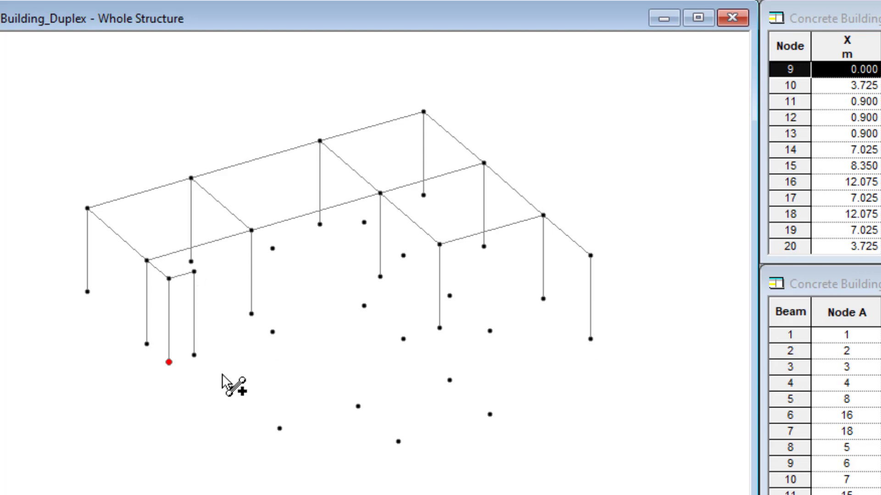
- Add the third new column at the next front node and a beam from the second column's top to its top
{"action": "left_click", "coordinate": [272, 331]}
{"action": "left_click", "coordinate": [272, 248]}
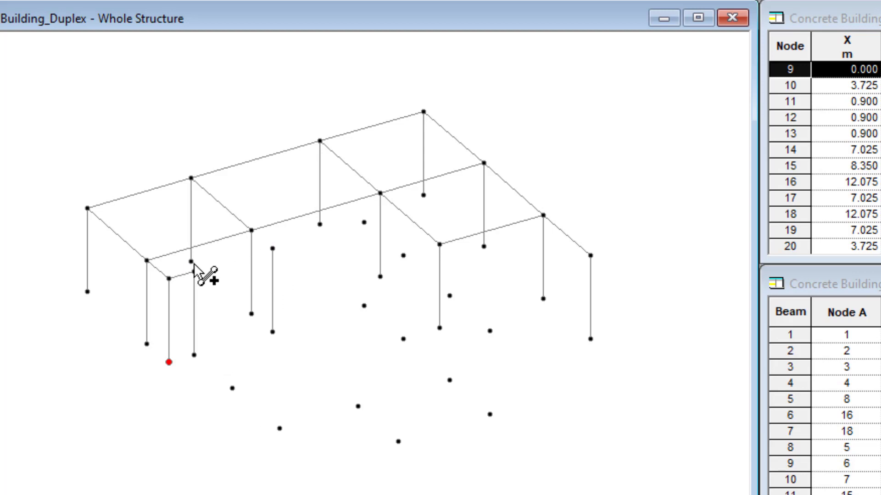
{"action": "left_click", "coordinate": [194, 271]}
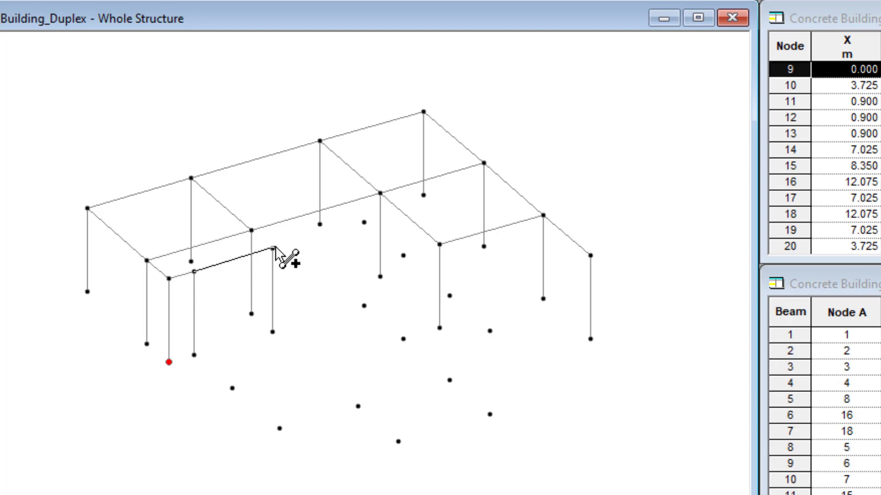
{"action": "left_click", "coordinate": [273, 249]}
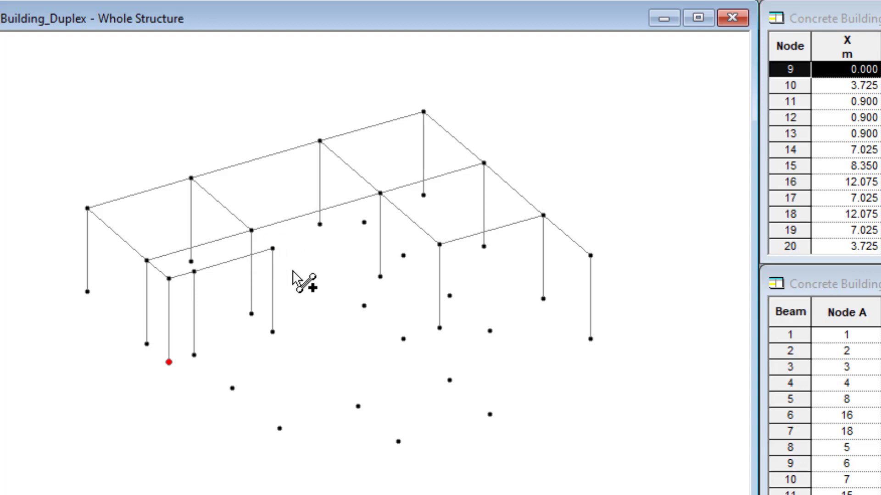
- Add the fourth and fifth new columns, with a beam joining the tops of the third and fourth columns
{"action": "left_click", "coordinate": [364, 305]}
{"action": "left_click", "coordinate": [364, 222]}
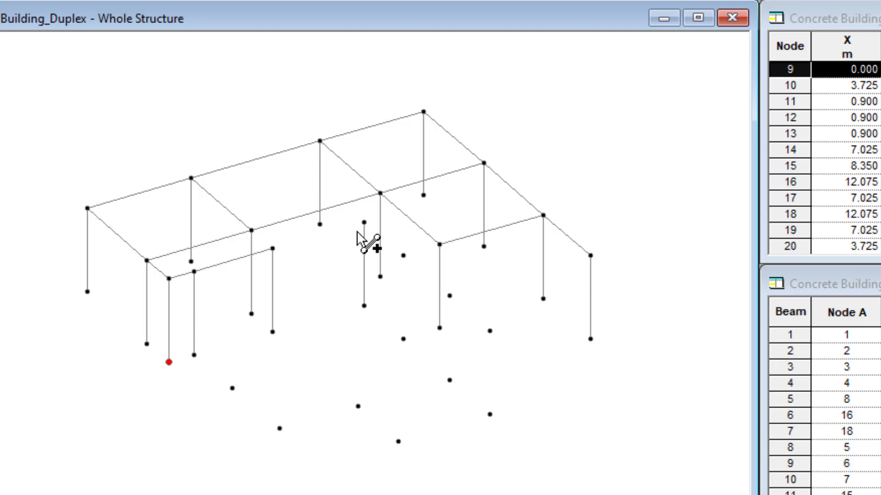
{"action": "left_click", "coordinate": [272, 249]}
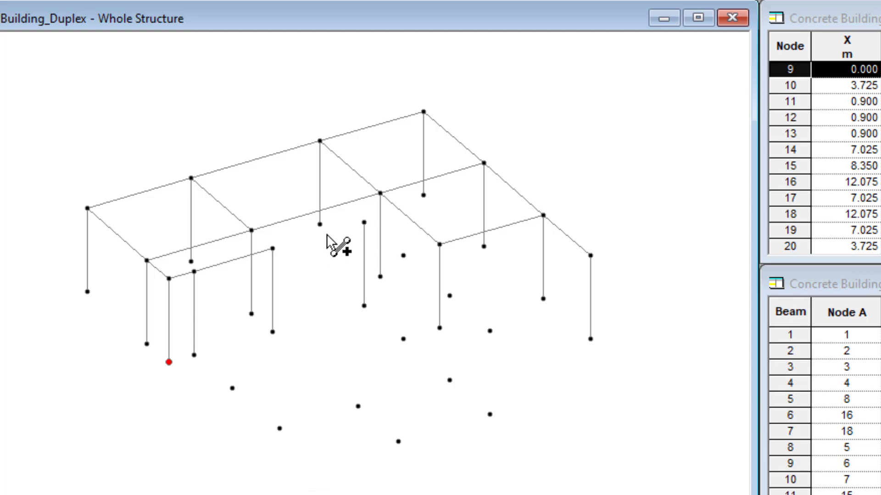
{"action": "left_click", "coordinate": [363, 223]}
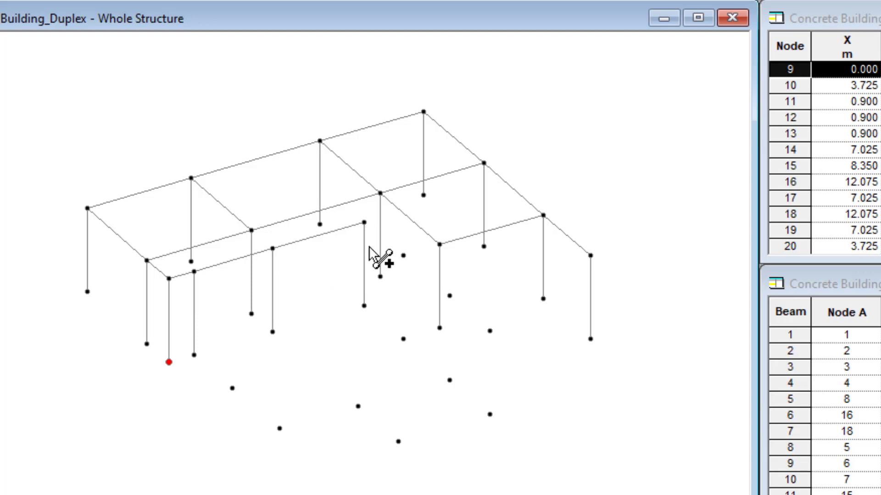
{"action": "left_click", "coordinate": [403, 340]}
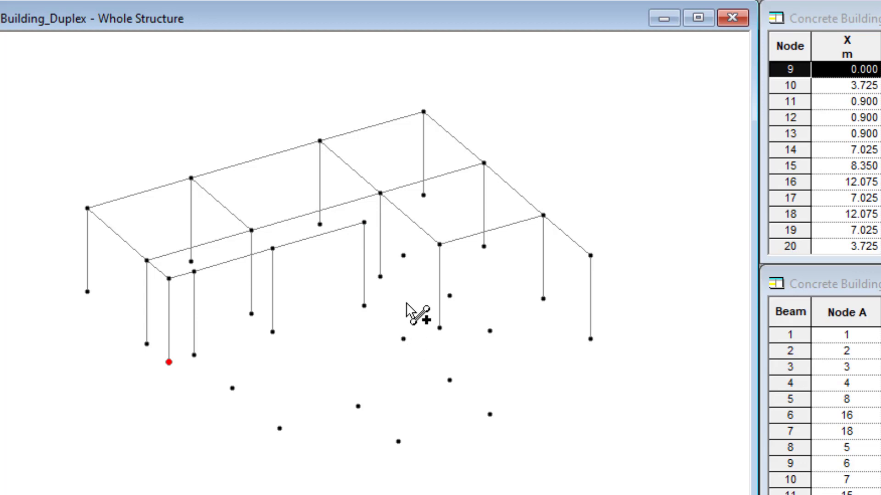
{"action": "left_click", "coordinate": [403, 255]}
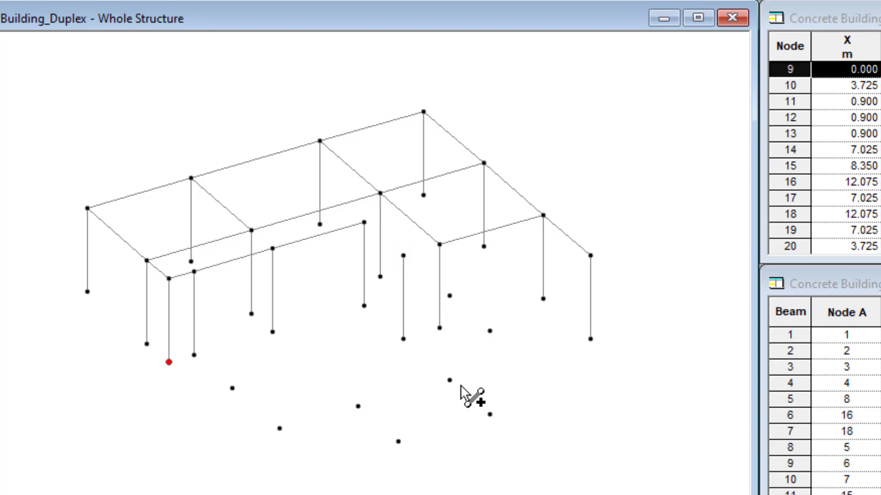
- Add beams from the fifth column's top to the adjacent frame corner and the fourth column's top, and from the third column's top to the frame behind
{"action": "left_click", "coordinate": [440, 245]}
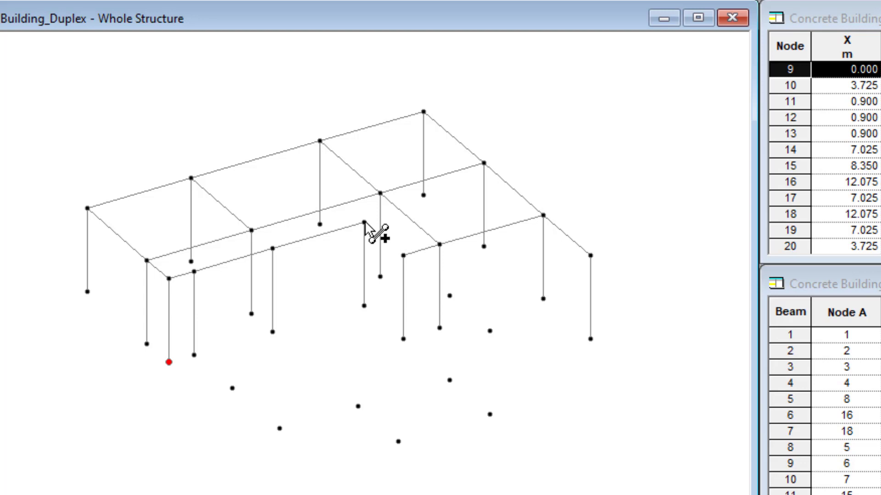
{"action": "left_click", "coordinate": [403, 256]}
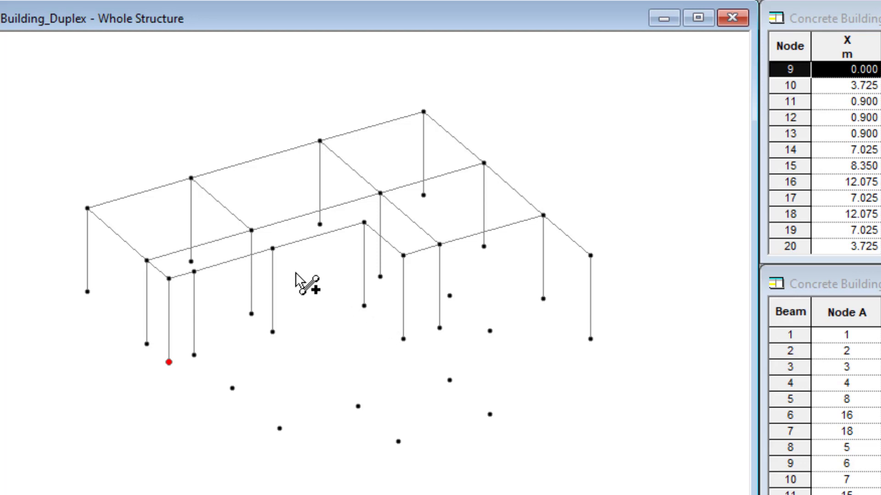
{"action": "left_click", "coordinate": [251, 230]}
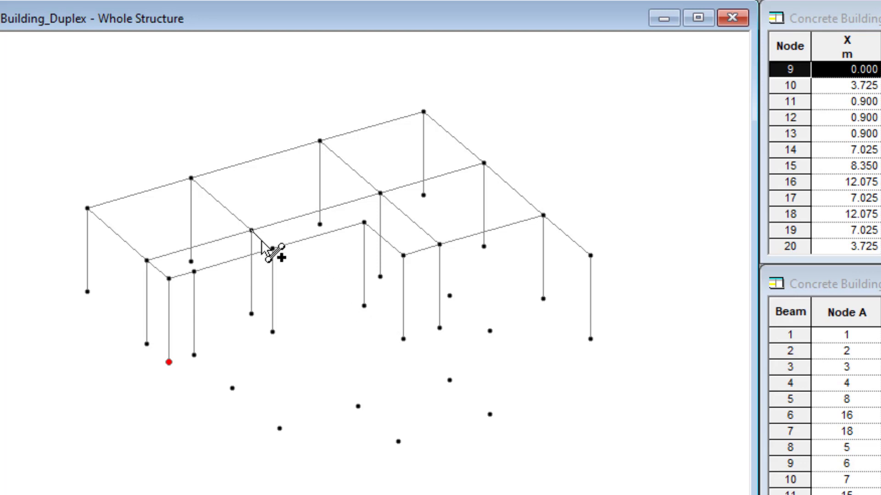
{"action": "left_click", "coordinate": [272, 248]}
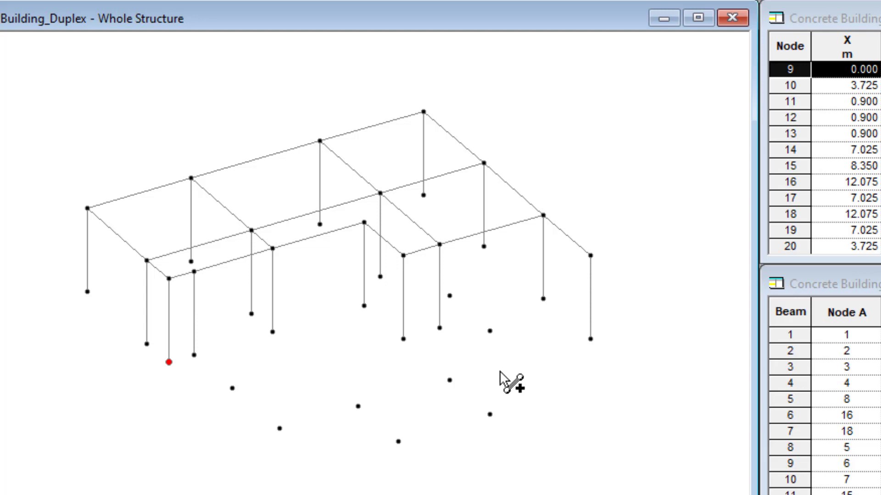
- Add the sixth and seventh new columns between the last two selected ground nodes and their copies above
{"action": "left_click", "coordinate": [449, 380]}
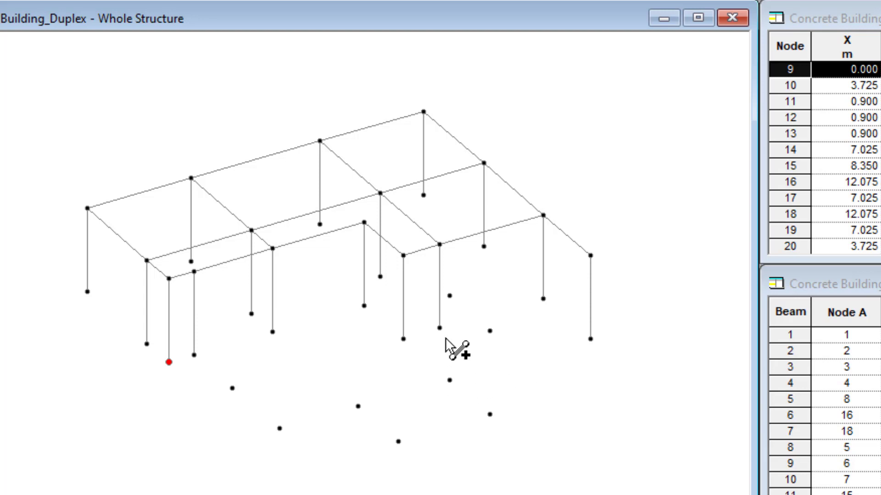
{"action": "left_click", "coordinate": [448, 297]}
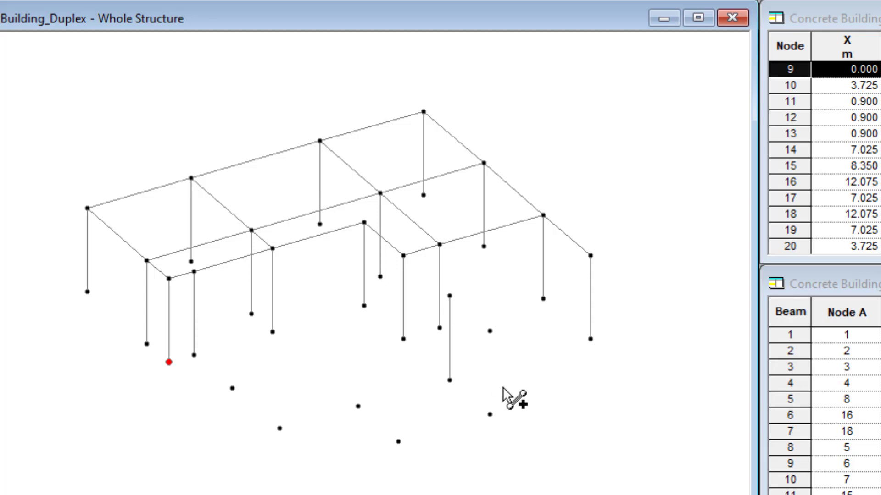
{"action": "left_click", "coordinate": [490, 415]}
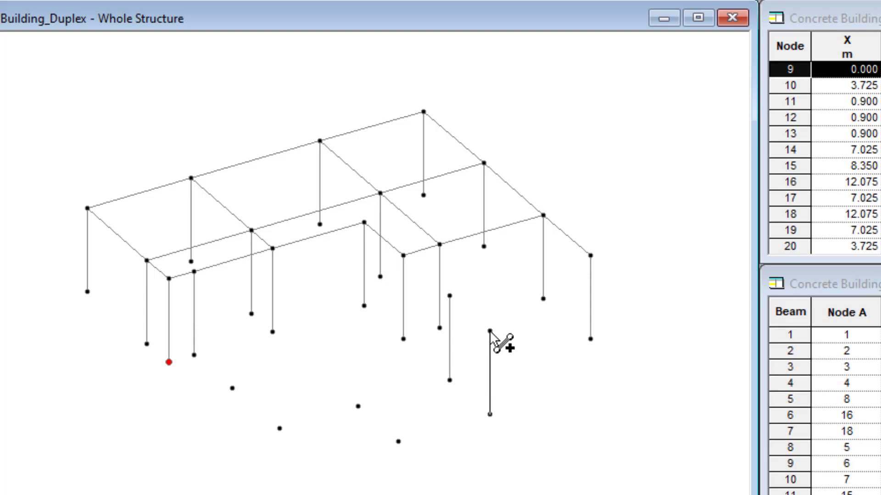
{"action": "left_click", "coordinate": [490, 331]}
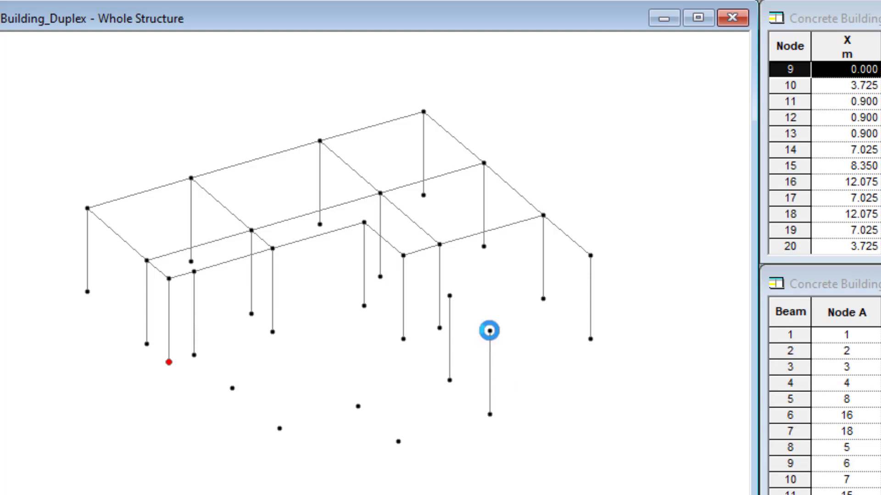
- Add beams joining the sixth new column's top to the column top behind it, the outer frame corner and the seventh column's top
{"action": "left_click", "coordinate": [403, 256]}
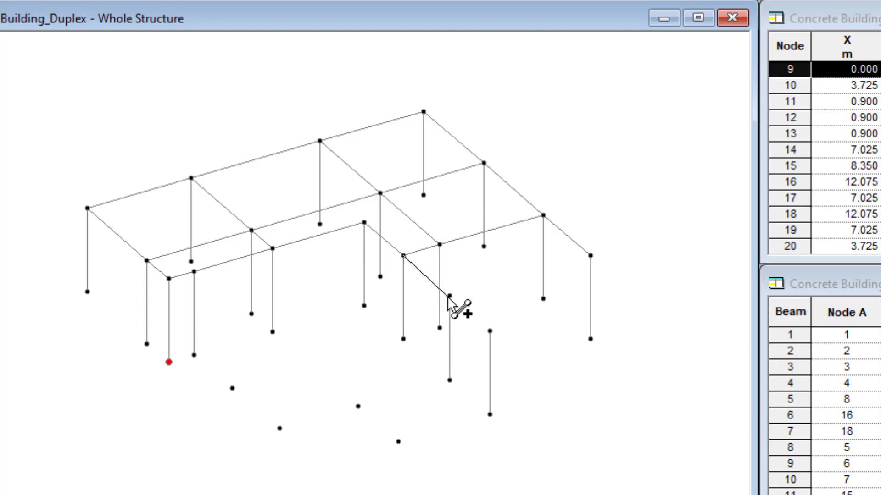
{"action": "left_click", "coordinate": [450, 296]}
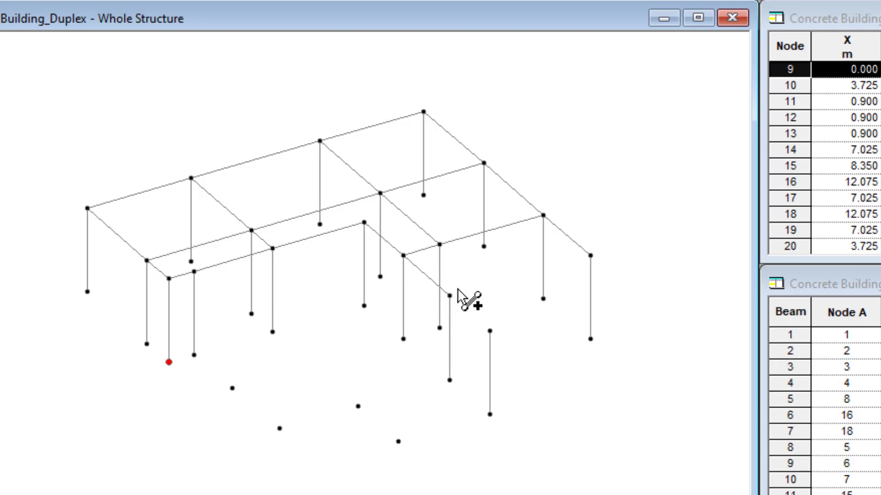
{"action": "left_click", "coordinate": [590, 255]}
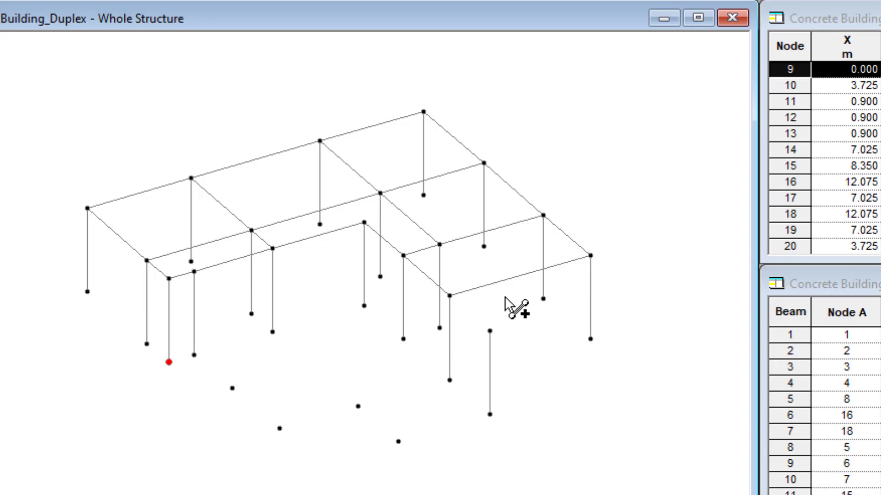
{"action": "left_click", "coordinate": [450, 295]}
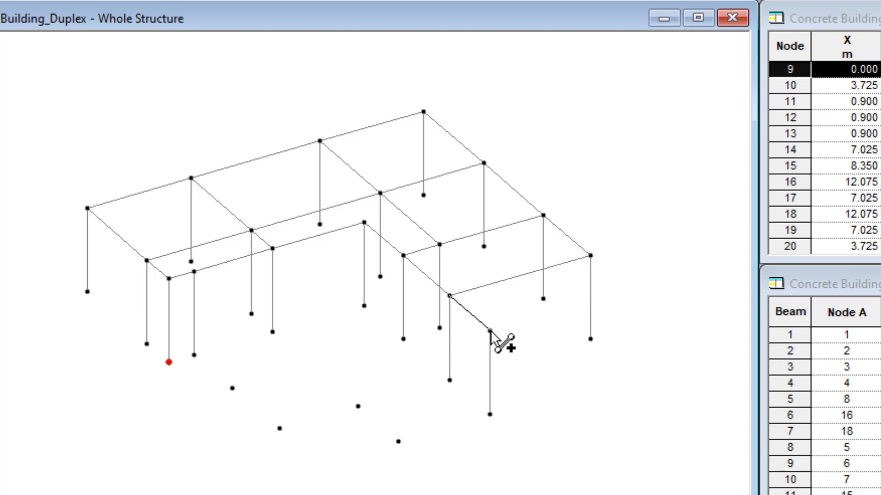
{"action": "left_click", "coordinate": [490, 331]}
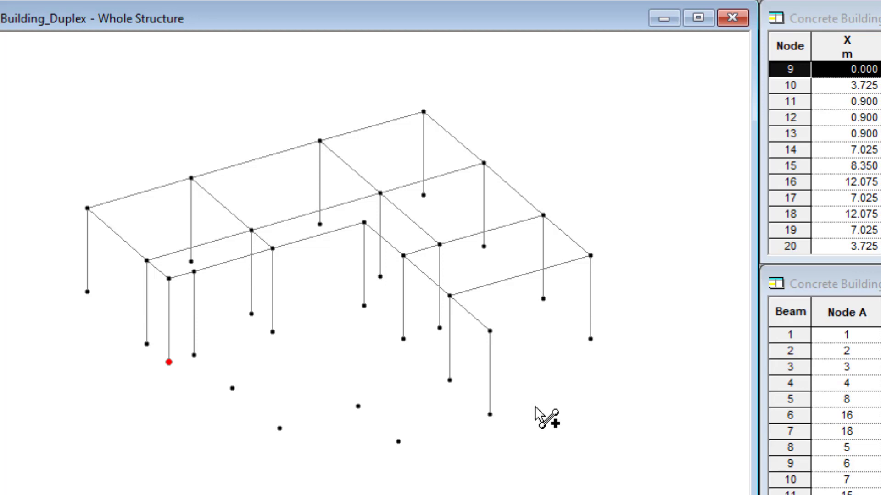
- Select the two unconnected ground nodes in line with the front-left columns and paste copies of them 3 m higher in Y
{"action": "scroll", "coordinate": [559, 351], "scroll_direction": "down", "scroll_amount": 1}
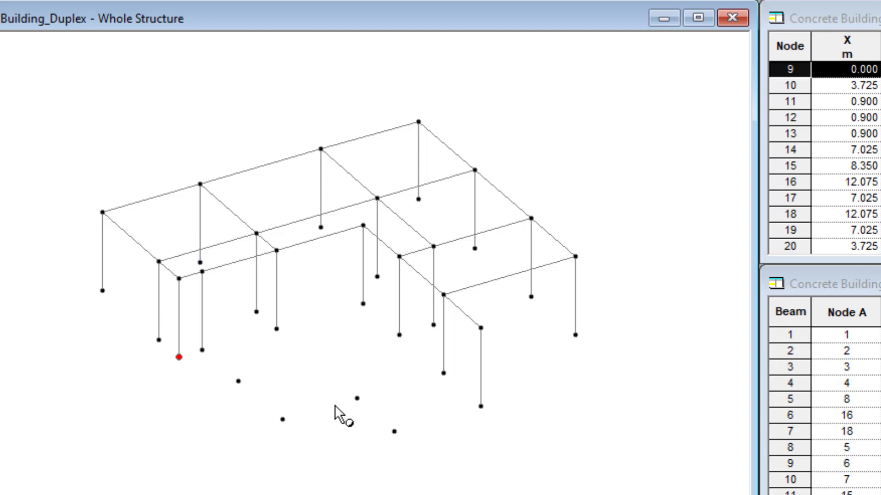
{"action": "left_click", "coordinate": [238, 382]}
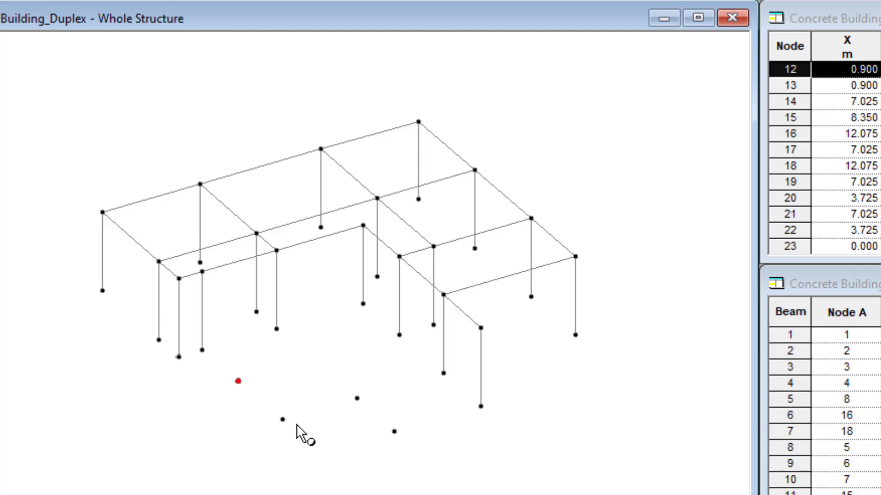
{"action": "left_click", "coordinate": [283, 419]}
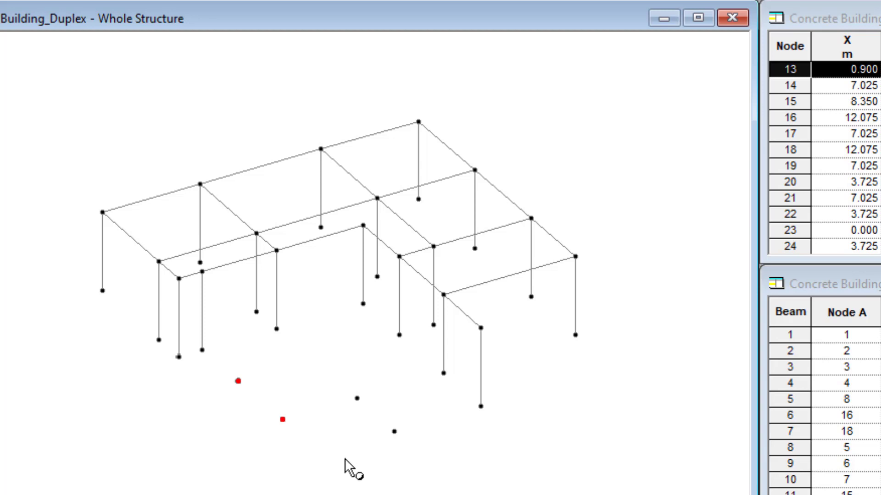
{"action": "key", "text": "ctrl+v"}
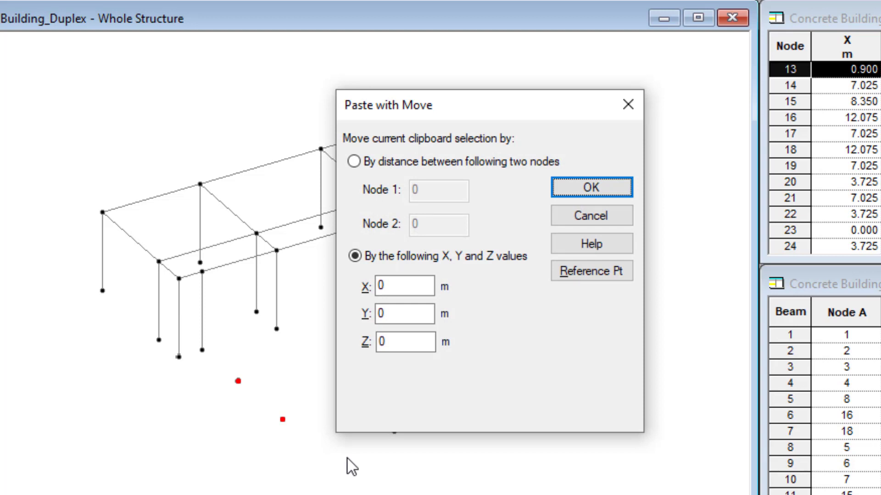
{"action": "double_click", "coordinate": [391, 314]}
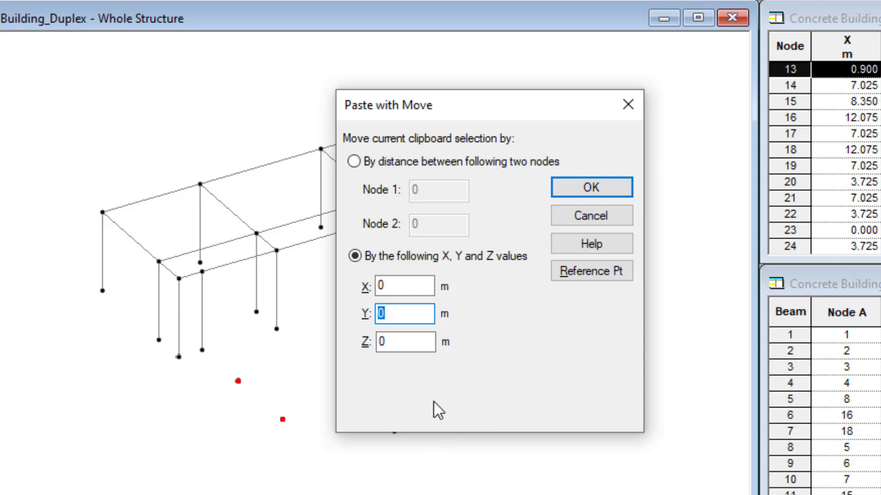
{"action": "type", "text": "3"}
{"action": "left_click", "coordinate": [609, 191]}
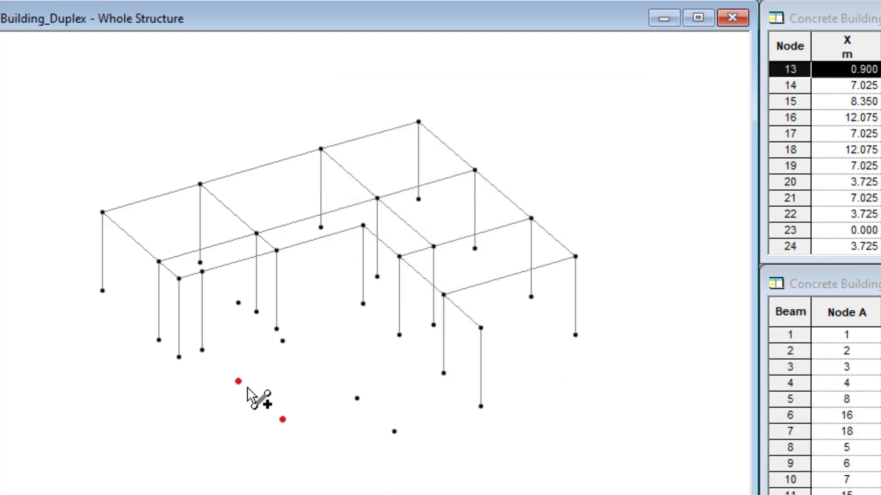
- Add columns from these two ground nodes to their copies, and beams linking the existing column top behind to both new tops in sequence
{"action": "left_click", "coordinate": [238, 302]}
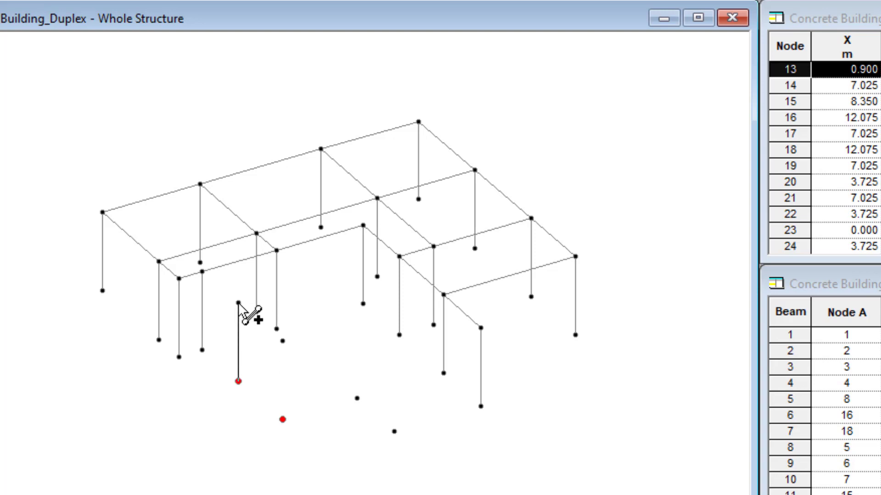
{"action": "left_click", "coordinate": [283, 419]}
{"action": "left_click", "coordinate": [282, 341]}
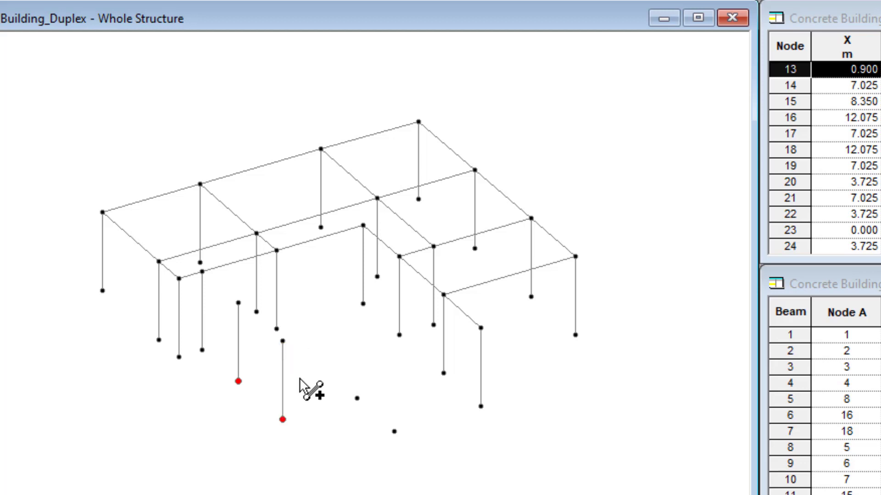
{"action": "left_click", "coordinate": [202, 271]}
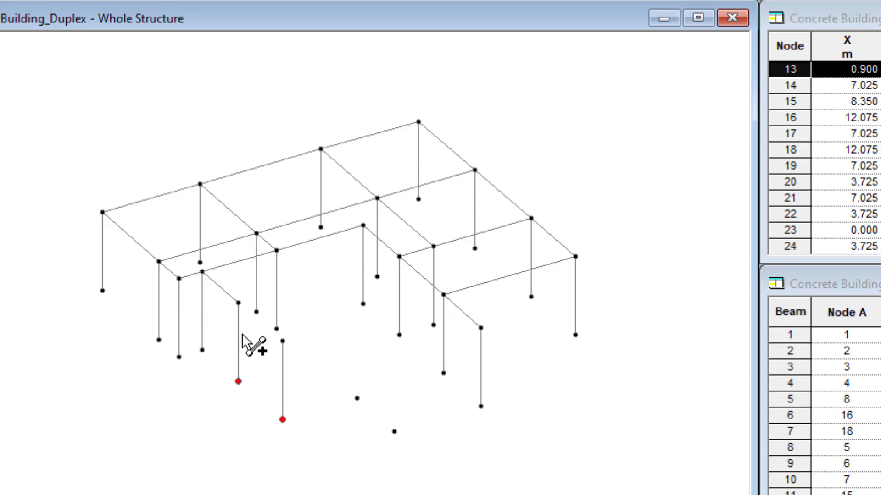
{"action": "left_click", "coordinate": [238, 303]}
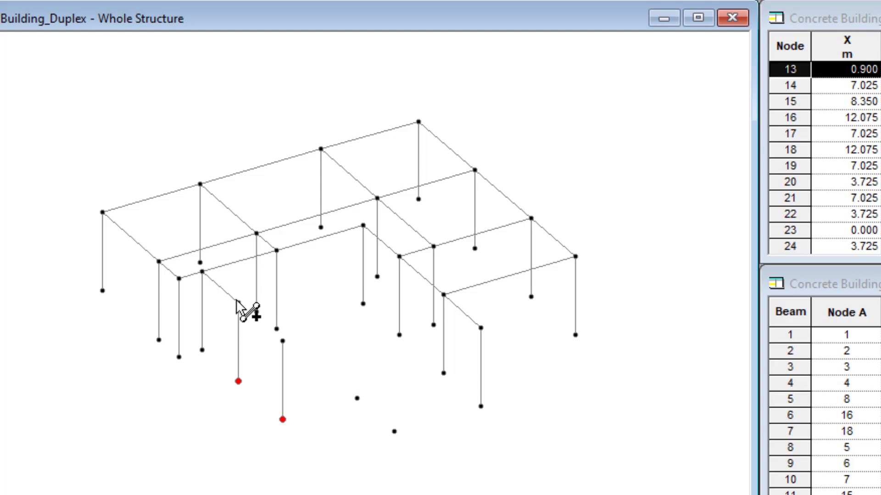
{"action": "left_click", "coordinate": [282, 342]}
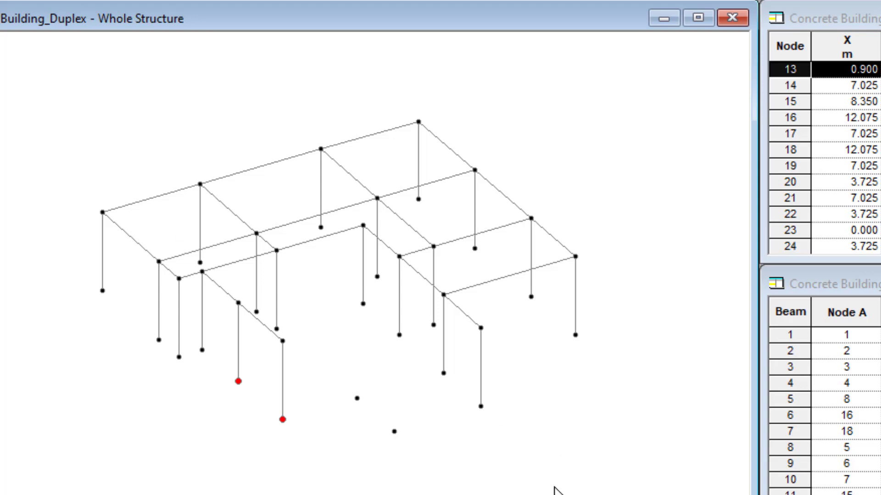
- Select the last two unconnected ground nodes at the front and paste copies of them 3 m higher in Y
{"action": "left_click", "coordinate": [355, 396]}
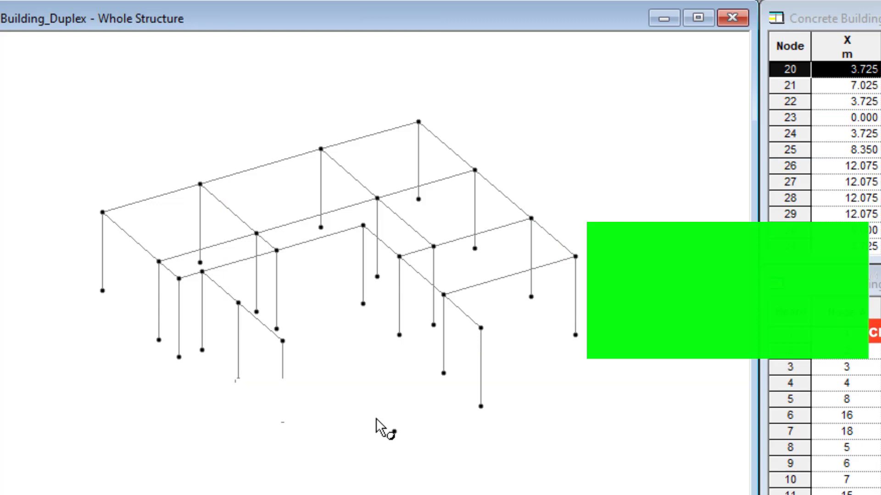
{"action": "left_click", "coordinate": [395, 430]}
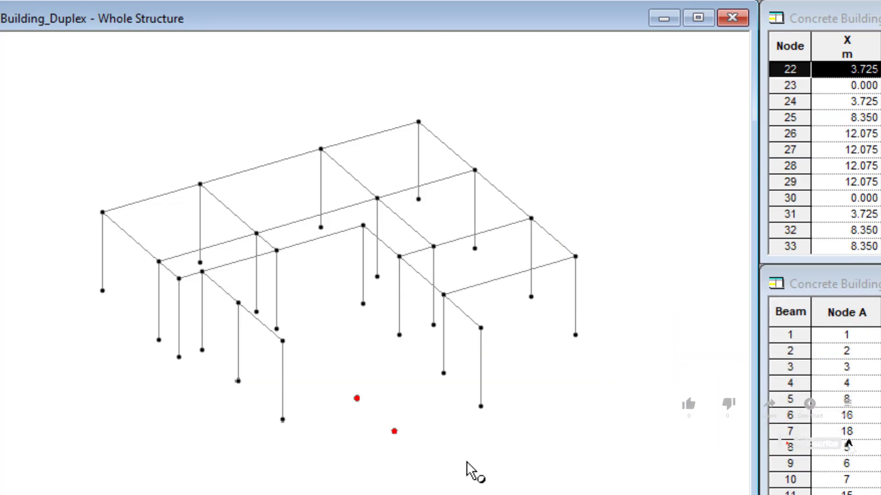
{"action": "key", "text": "ctrl+v"}
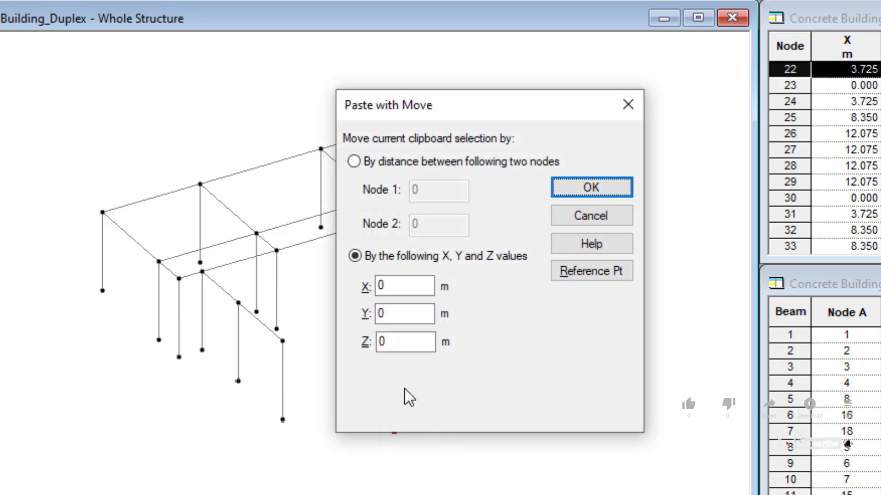
{"action": "double_click", "coordinate": [393, 285]}
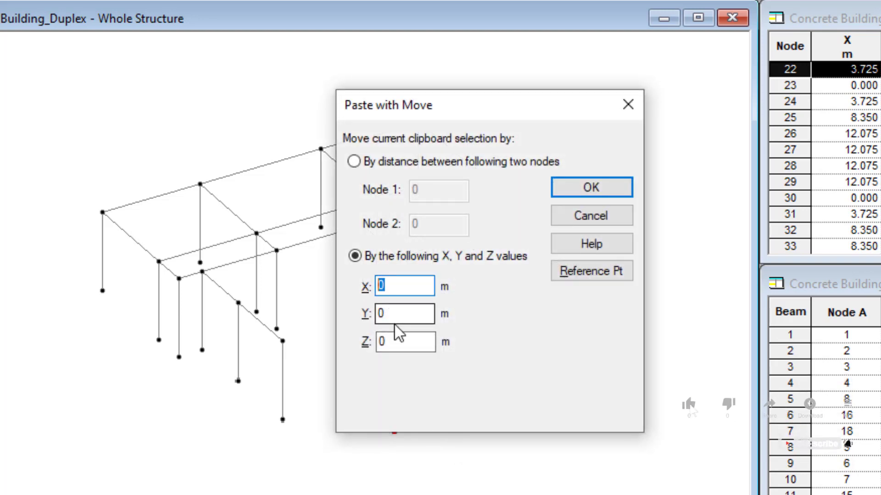
{"action": "double_click", "coordinate": [377, 314]}
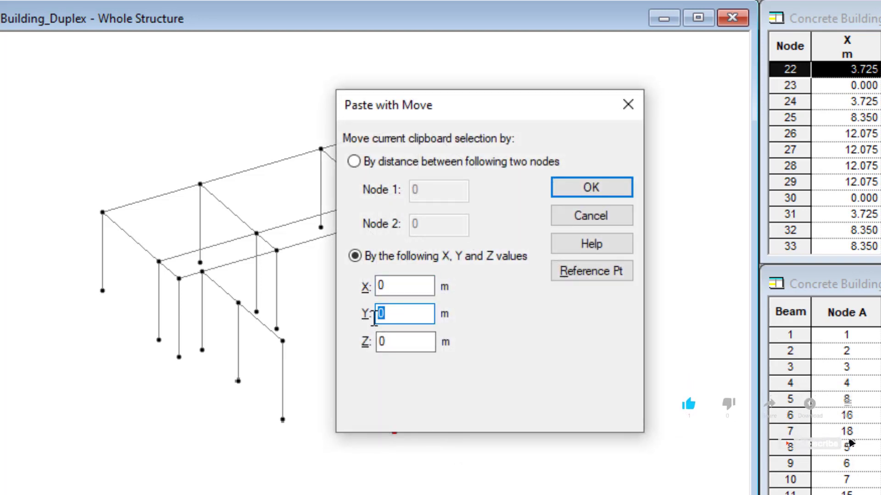
{"action": "type", "text": "3"}
{"action": "left_click", "coordinate": [554, 194]}
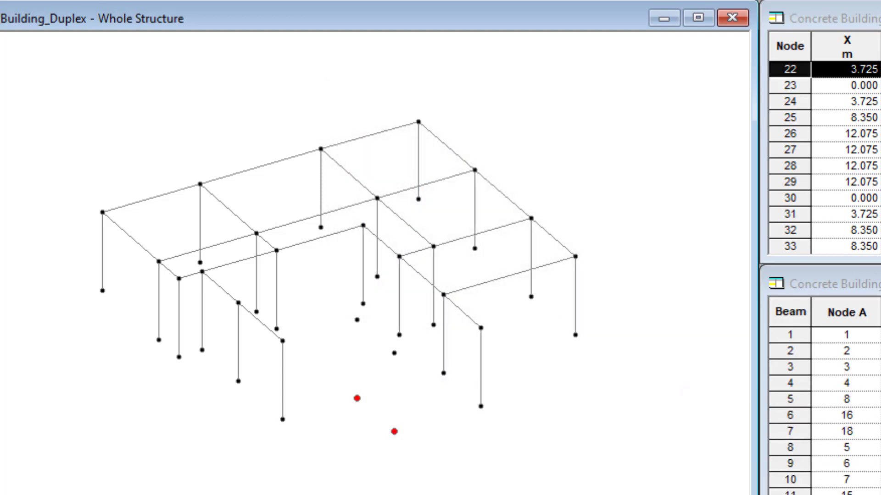
- Add the last two front columns between the selected ground nodes and their copies above
{"action": "left_click", "coordinate": [357, 398]}
{"action": "left_click", "coordinate": [357, 320]}
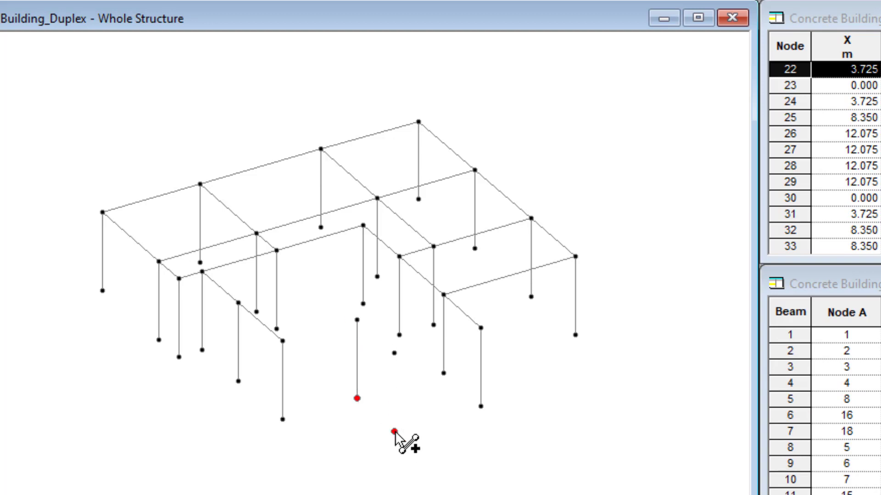
{"action": "left_click", "coordinate": [394, 353]}
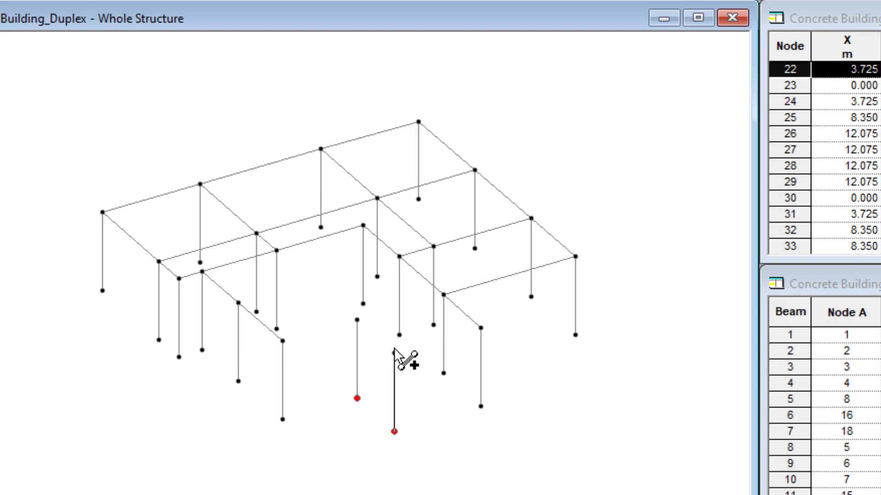
- Add the remaining front beams, joining the two last column tops to each other and to the neighbouring column tops on both sides
{"action": "left_click", "coordinate": [283, 341]}
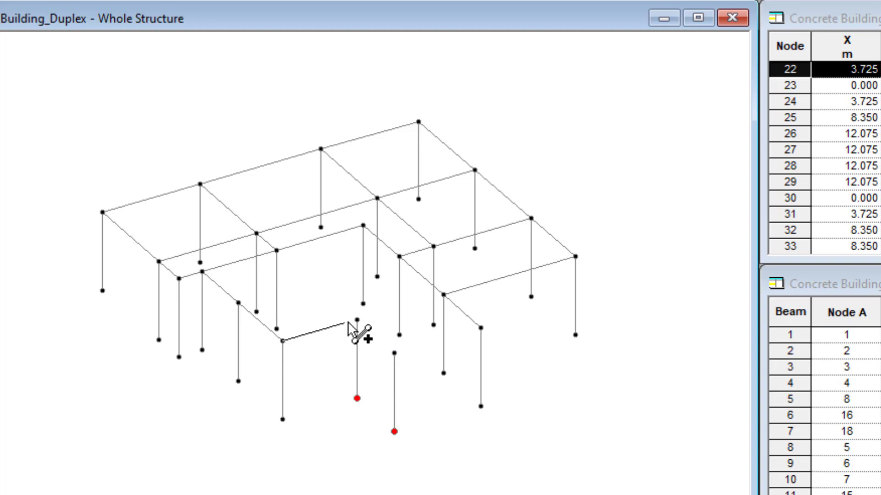
{"action": "left_click", "coordinate": [357, 320]}
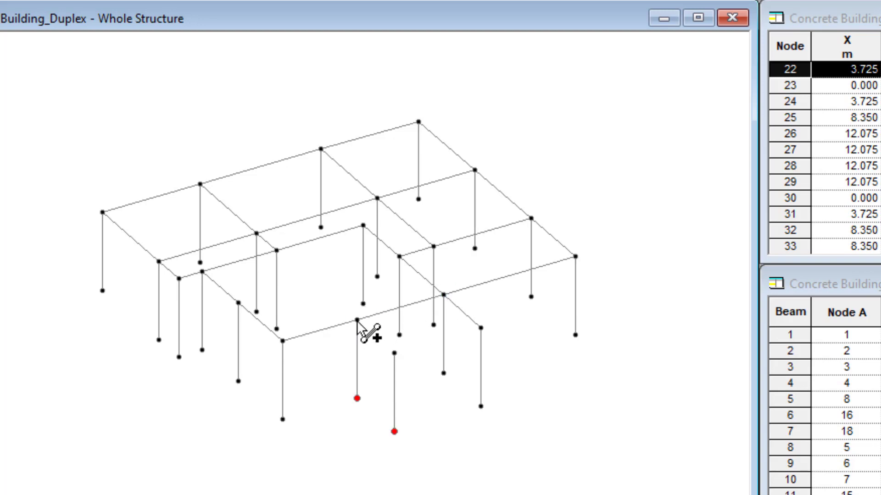
{"action": "left_click", "coordinate": [394, 353]}
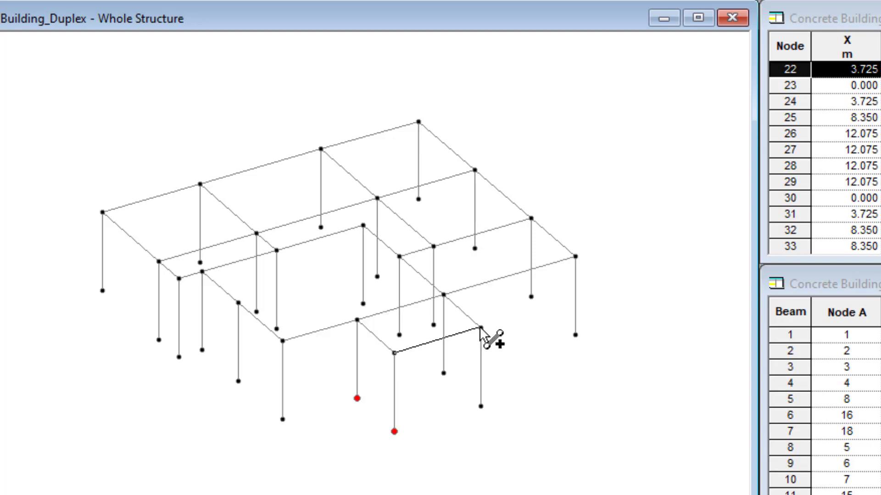
{"action": "left_click", "coordinate": [481, 328]}
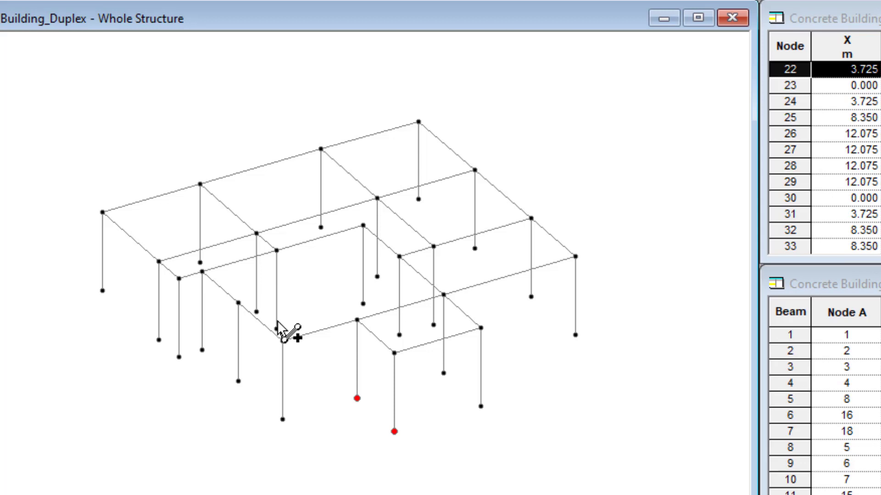
{"action": "key", "text": "Escape"}
{"action": "key", "text": "Escape"}
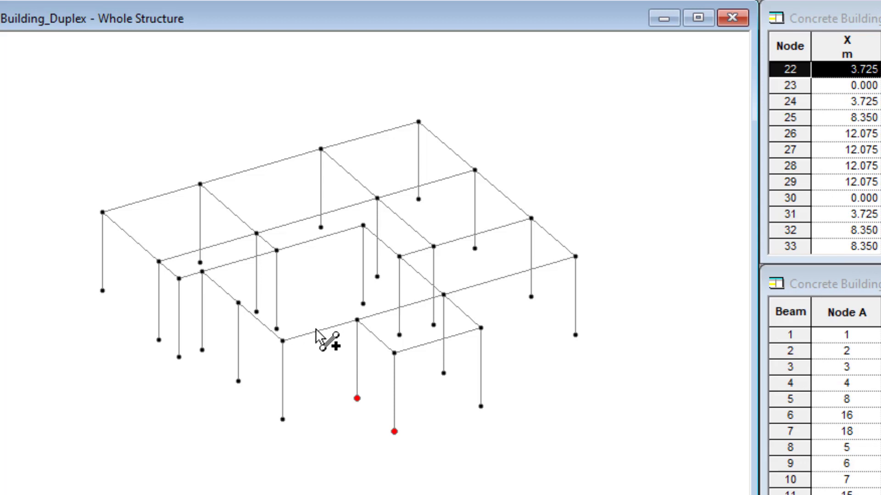
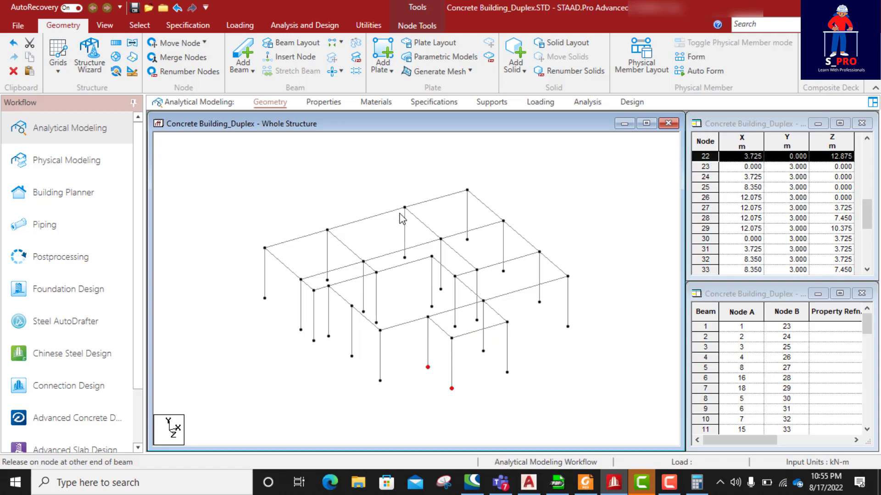
- Clear the current node selection and activate the node selection cursor
{"action": "left_click", "coordinate": [353, 197]}
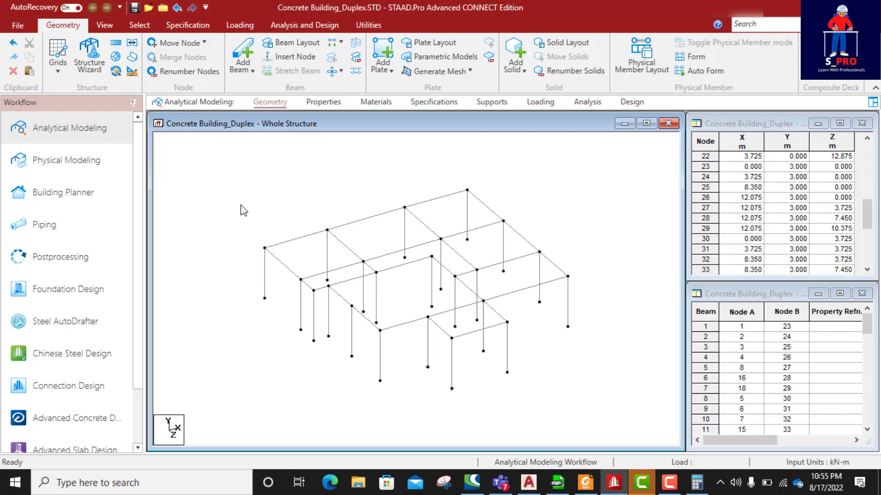
{"action": "left_click", "coordinate": [104, 25]}
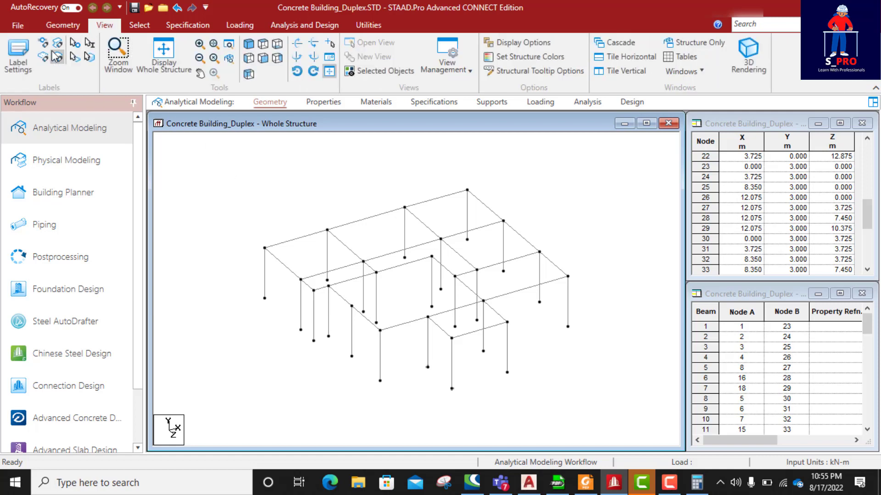
{"action": "left_click", "coordinate": [143, 29]}
{"action": "left_click", "coordinate": [16, 54]}
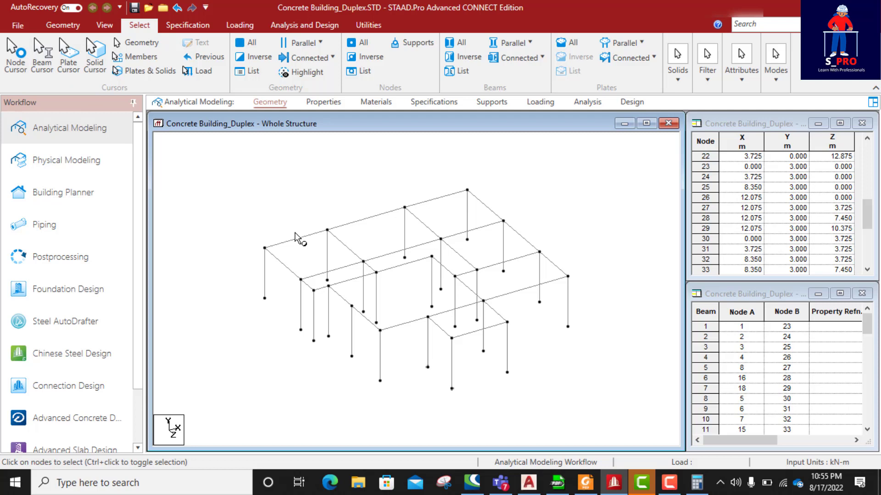
{"action": "left_click", "coordinate": [265, 248]}
{"action": "left_click", "coordinate": [327, 229]}
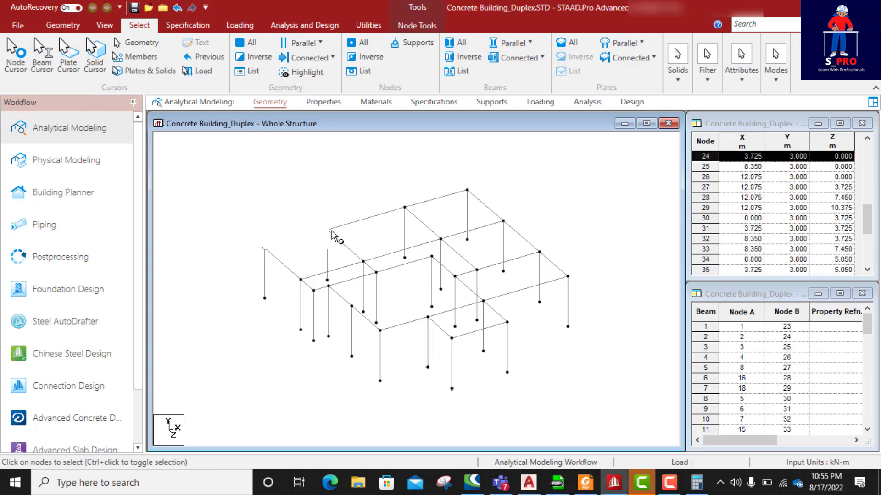
{"action": "left_click", "coordinate": [403, 207]}
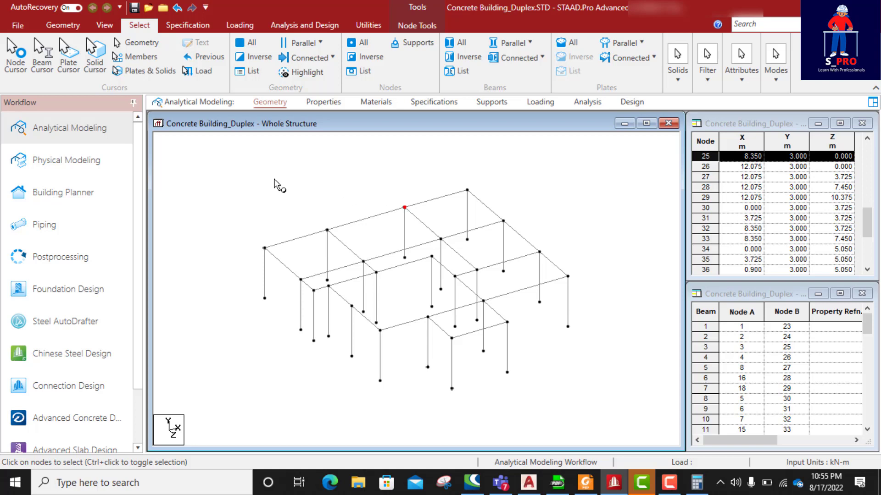
- Select all nodes at the 3 m level in a side elevation and return to the isometric view
{"action": "left_click", "coordinate": [105, 26]}
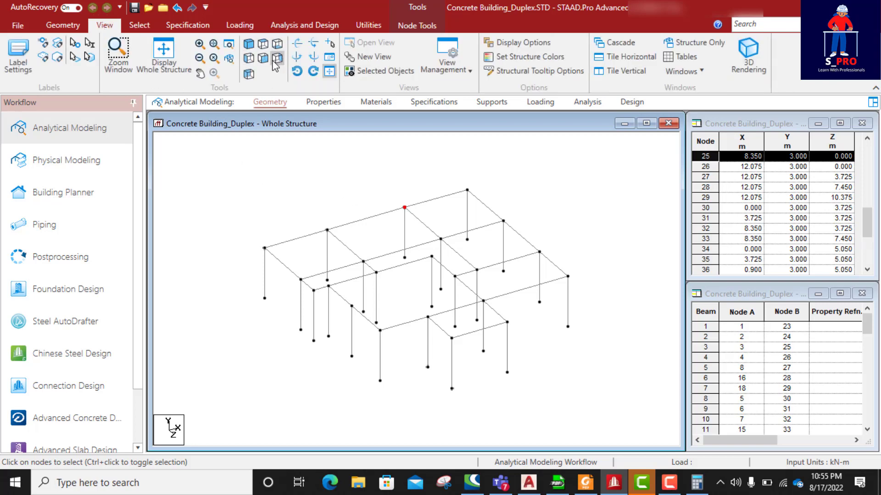
{"action": "left_click", "coordinate": [249, 59]}
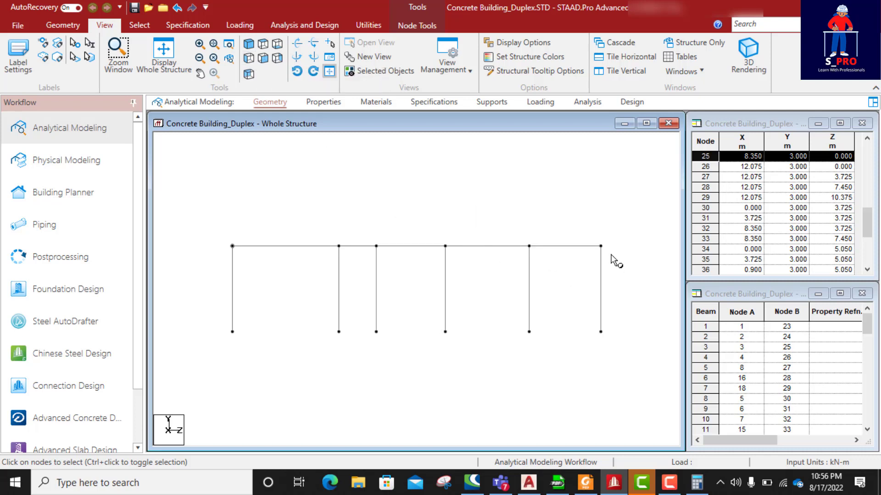
{"action": "left_click_drag", "start_coordinate": [611, 255], "coordinate": [224, 227]}
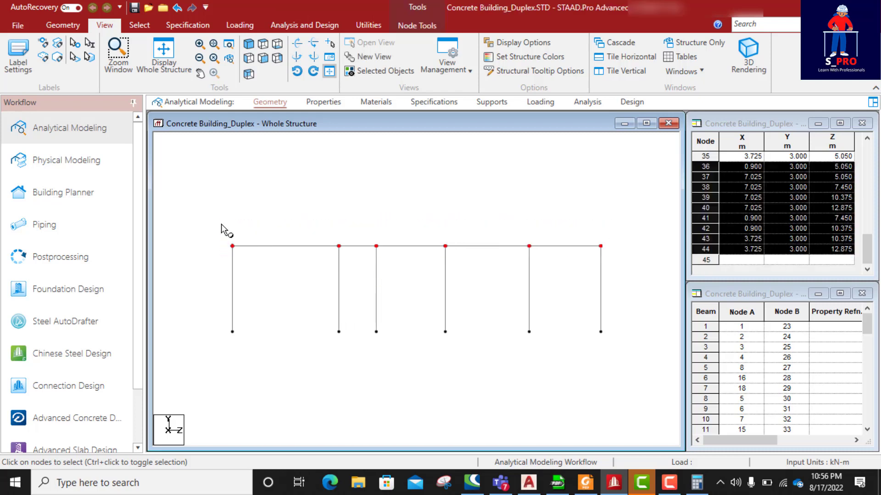
{"action": "left_click", "coordinate": [248, 45]}
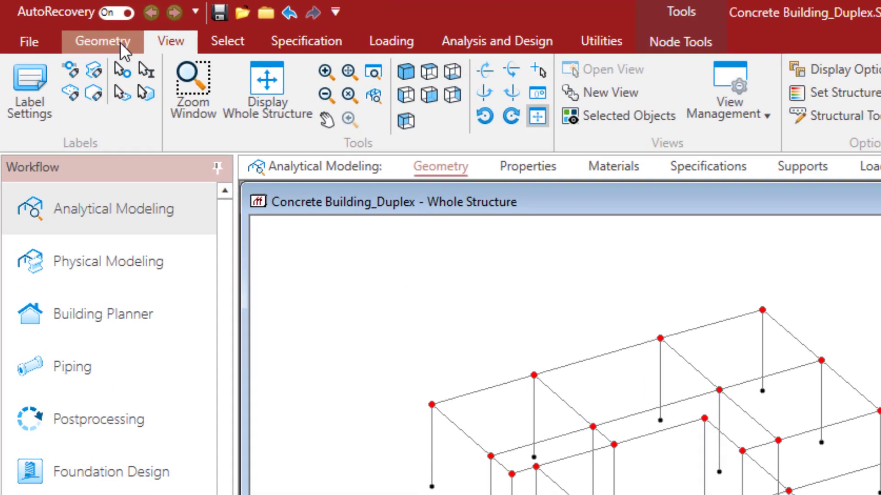
- Repeat the selected nodes once in the global Y direction at 3 m spacing with Translational Repeat, linking the steps to create the upper columns
{"action": "left_click", "coordinate": [53, 25]}
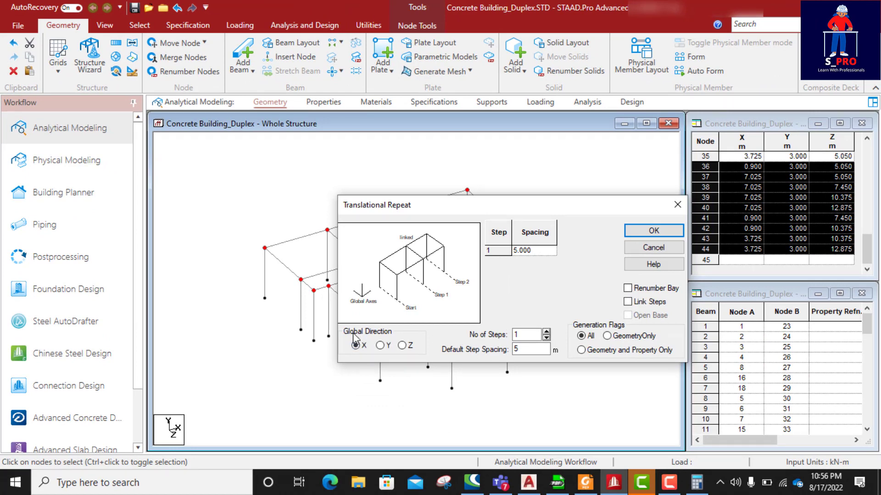
{"action": "left_click", "coordinate": [380, 346]}
{"action": "left_click_drag", "start_coordinate": [527, 349], "coordinate": [510, 351]}
{"action": "left_click", "coordinate": [654, 231]}
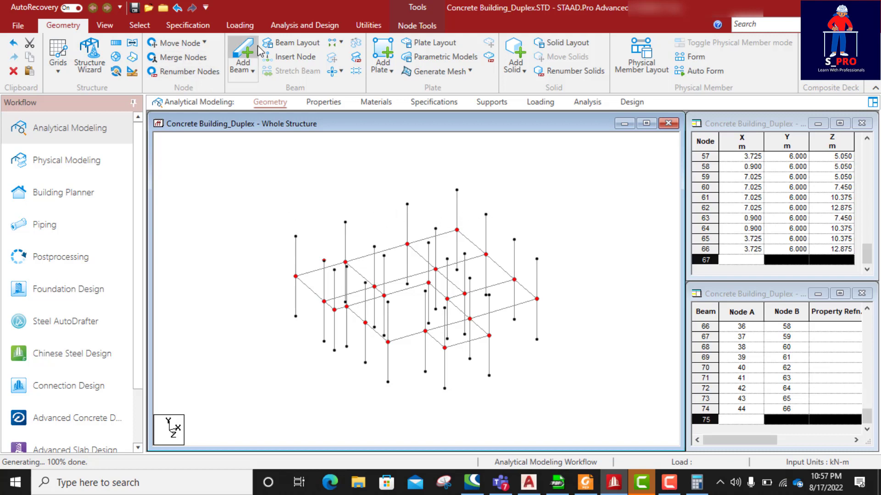
- Add perimeter beams at the 6 m level, joining the column tops along the Z = 0 edge and down the X = 12.075 m edge
{"action": "left_click", "coordinate": [244, 52]}
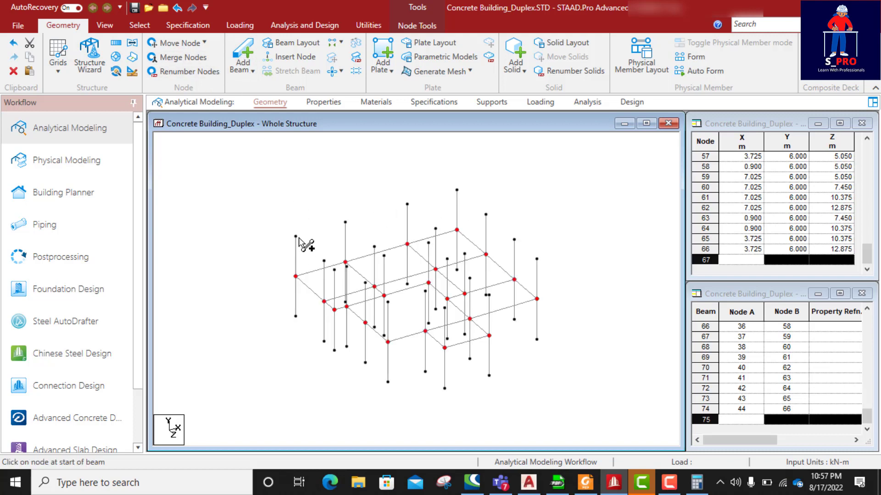
{"action": "left_click", "coordinate": [297, 236]}
{"action": "left_click", "coordinate": [346, 222]}
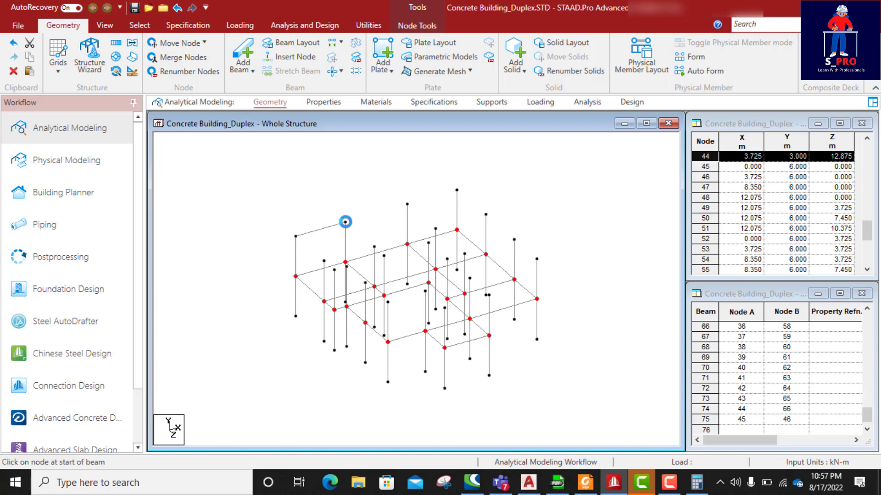
{"action": "left_click", "coordinate": [407, 204]}
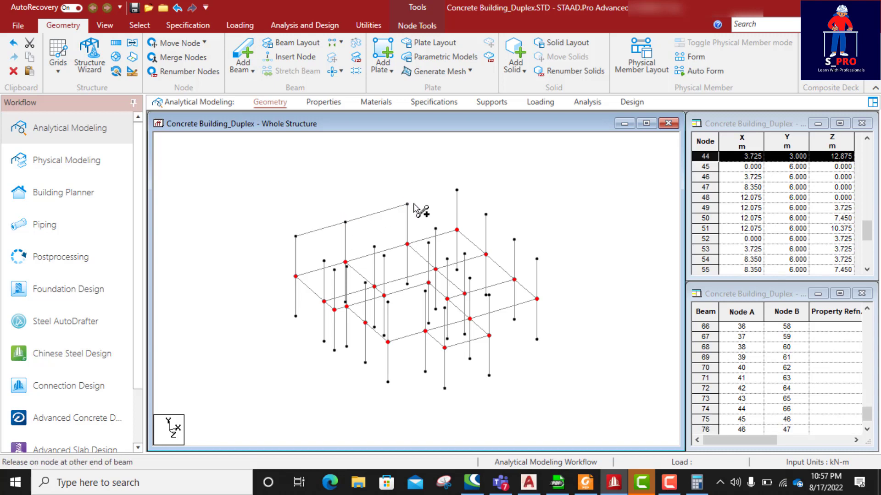
{"action": "left_click", "coordinate": [456, 189]}
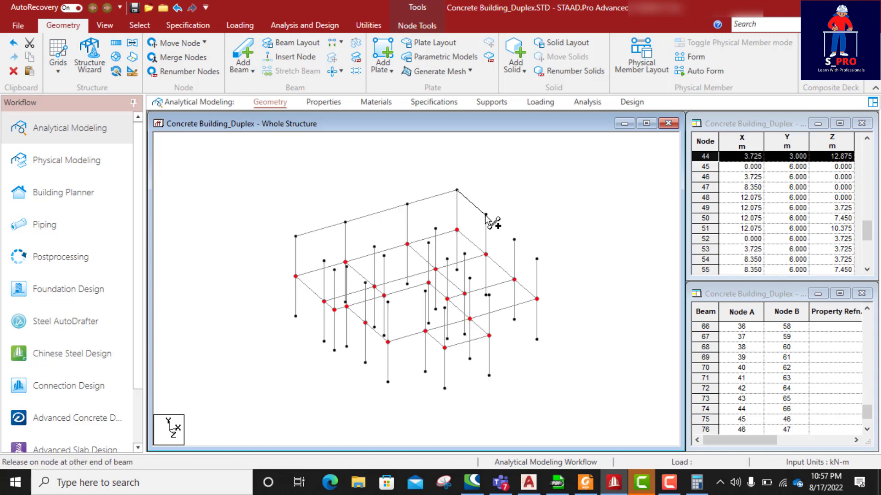
{"action": "left_click_drag", "start_coordinate": [485, 215], "coordinate": [536, 259]}
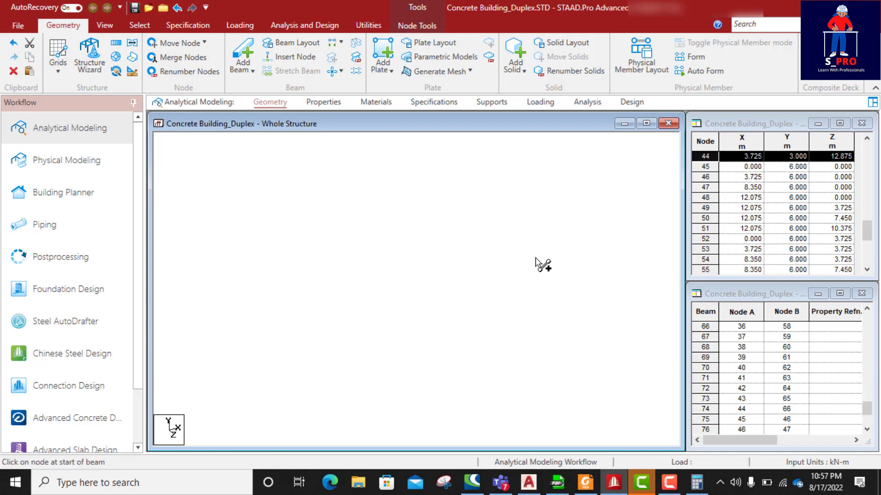
{"action": "scroll", "coordinate": [319, 236], "scroll_direction": "up", "scroll_amount": 5}
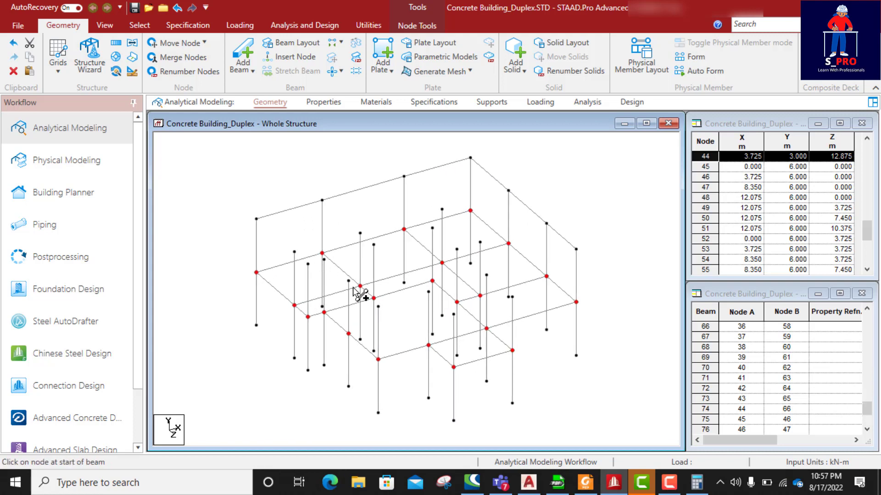
- Add 6 m level beams along the X = 0 edge and around the stepped front outline of the frame
{"action": "left_click_drag", "start_coordinate": [256, 218], "coordinate": [307, 264]}
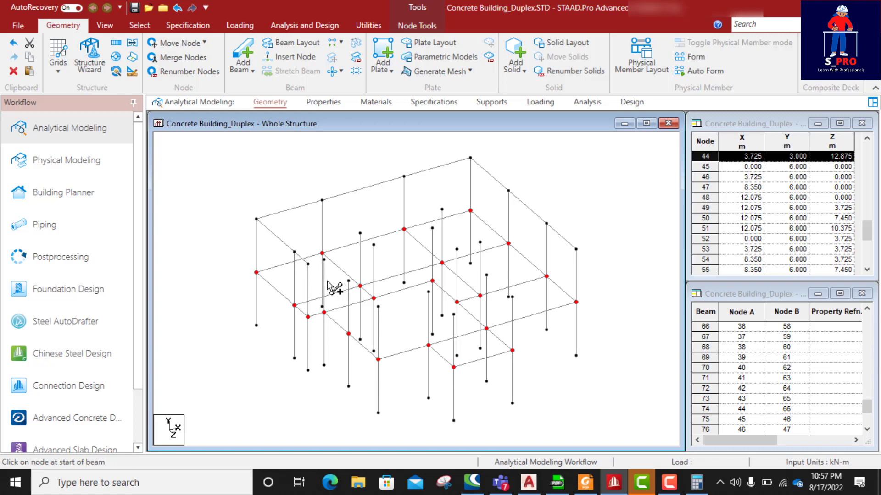
{"action": "mouse_move", "coordinate": [308, 263]}
{"action": "left_mouse_down"}
{"action": "mouse_move", "coordinate": [325, 259]}
{"action": "mouse_move", "coordinate": [360, 286]}
{"action": "left_mouse_up"}
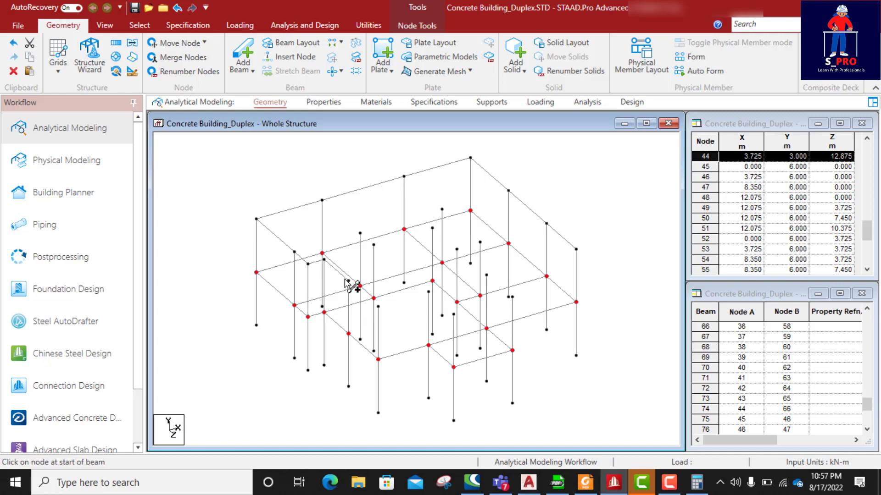
{"action": "left_click_drag", "start_coordinate": [349, 282], "coordinate": [447, 313]}
{"action": "left_click_drag", "start_coordinate": [451, 314], "coordinate": [453, 316]}
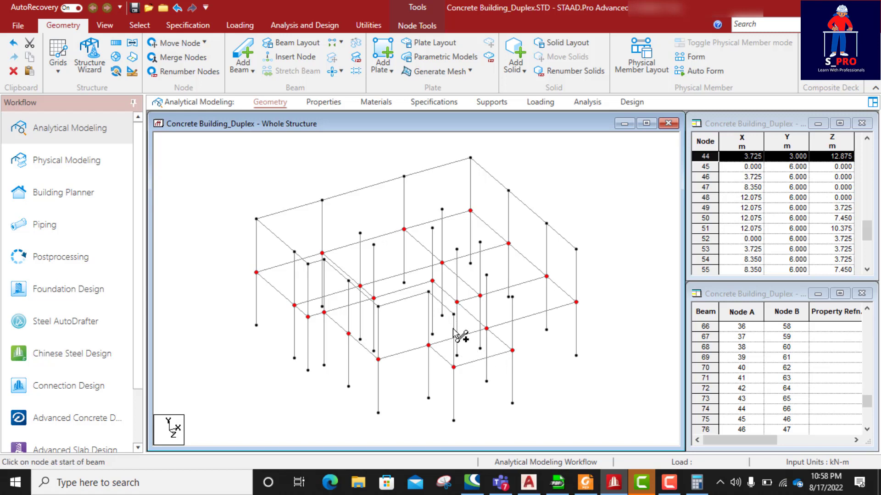
{"action": "left_click_drag", "start_coordinate": [454, 314], "coordinate": [486, 275]}
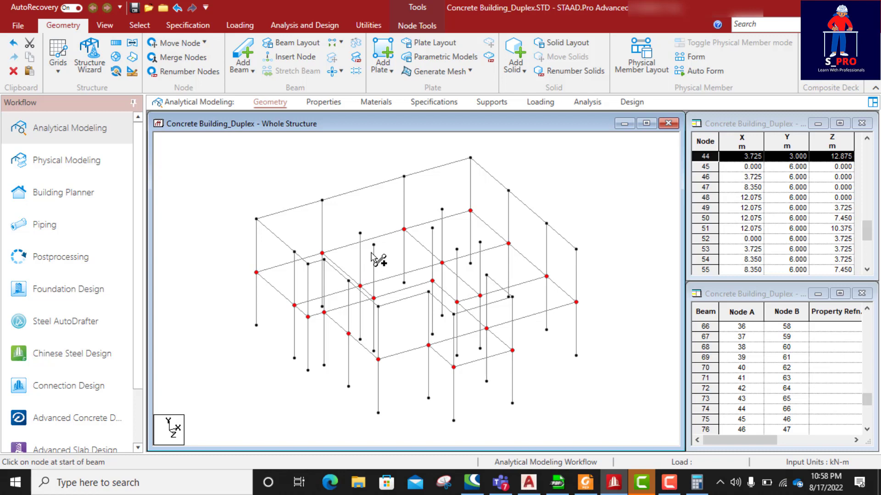
- Add 6 m level beams from the Z = 0 edge to the first interior column tops, and around the X = 8.35 m column tops to their neighbours
{"action": "scroll", "coordinate": [390, 250], "scroll_direction": "up", "scroll_amount": 3}
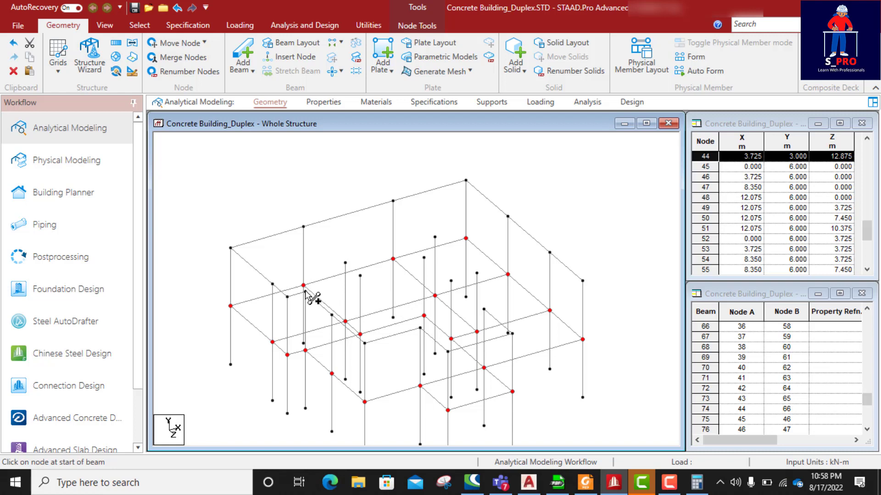
{"action": "left_click_drag", "start_coordinate": [303, 226], "coordinate": [347, 265]}
{"action": "left_click_drag", "start_coordinate": [393, 201], "coordinate": [507, 216]}
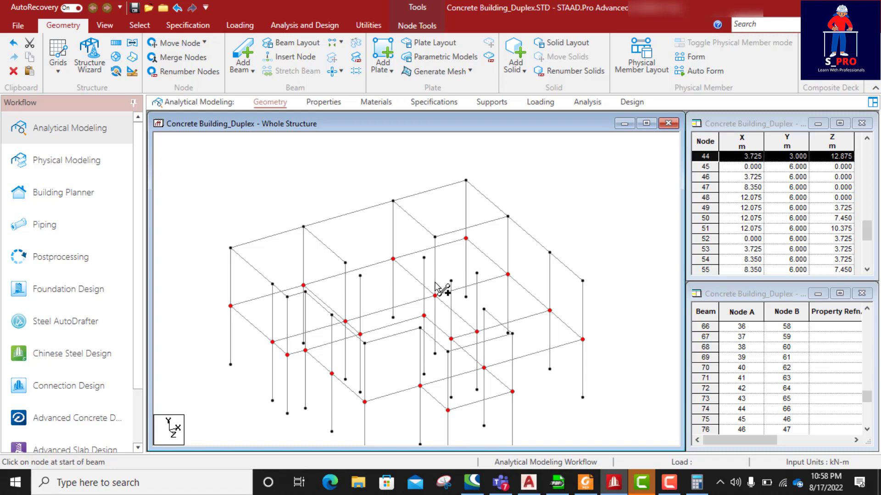
{"action": "left_click", "coordinate": [435, 237]}
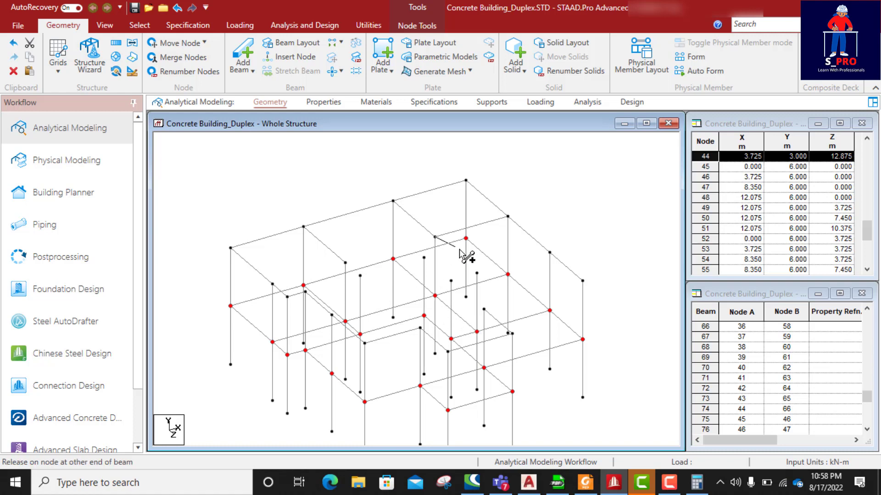
{"action": "left_click", "coordinate": [478, 274]}
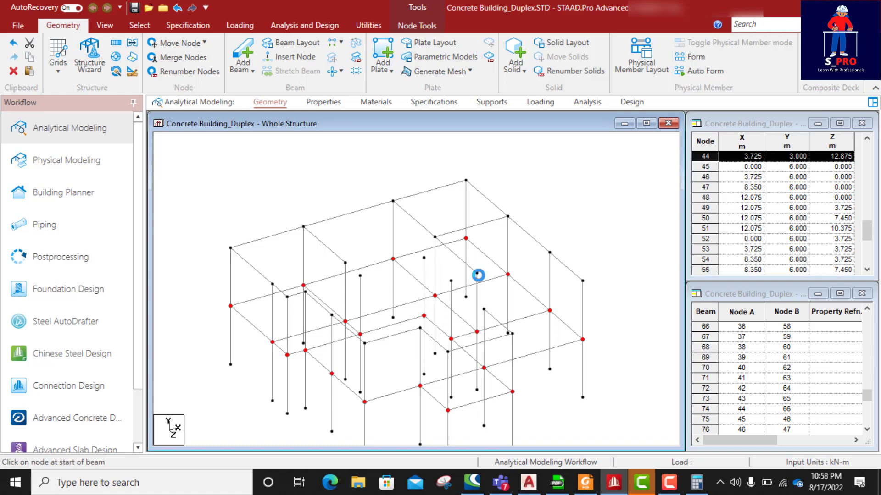
{"action": "left_click", "coordinate": [476, 331]}
{"action": "left_click_drag", "start_coordinate": [476, 273], "coordinate": [549, 252]}
{"action": "left_click_drag", "start_coordinate": [476, 273], "coordinate": [451, 281]}
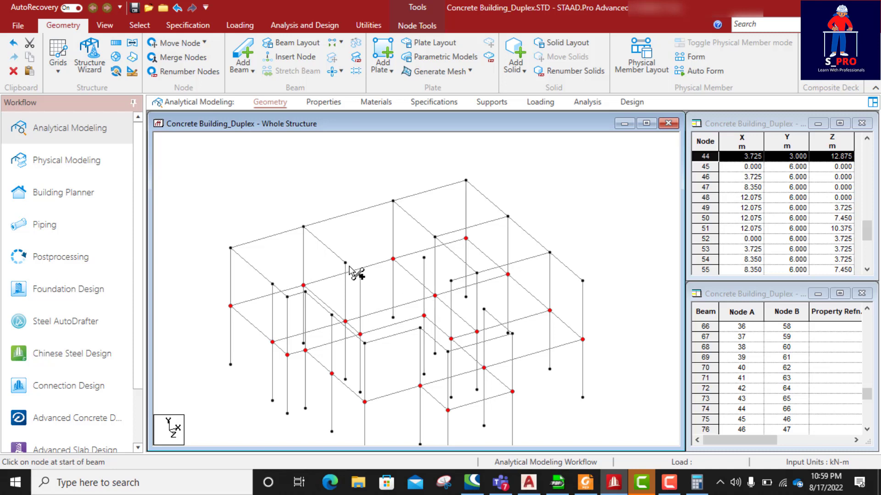
- Add the remaining interior 6 m level beams along Z = 3.725 m and Z = 5.05 m, plus the short Z-direction links at X = 3.725 m and 7.025 m
{"action": "left_click_drag", "start_coordinate": [346, 263], "coordinate": [435, 237]}
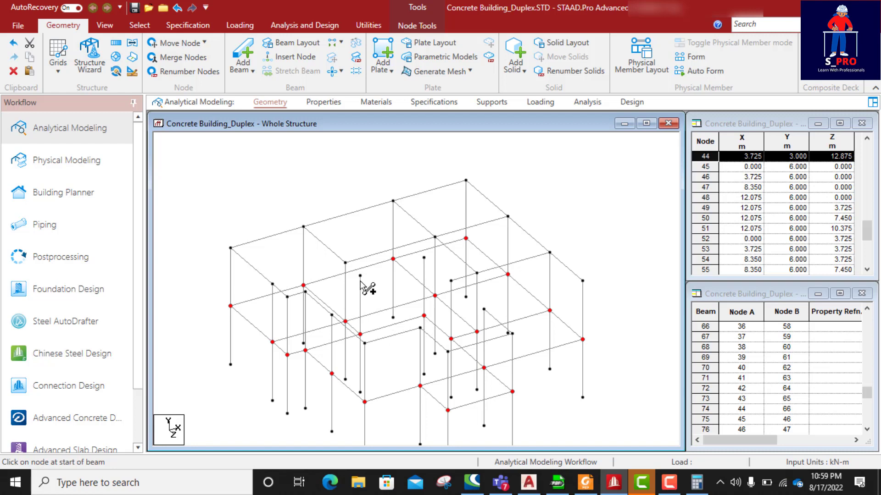
{"action": "left_click_drag", "start_coordinate": [361, 278], "coordinate": [424, 258]}
{"action": "left_click_drag", "start_coordinate": [360, 275], "coordinate": [305, 291]}
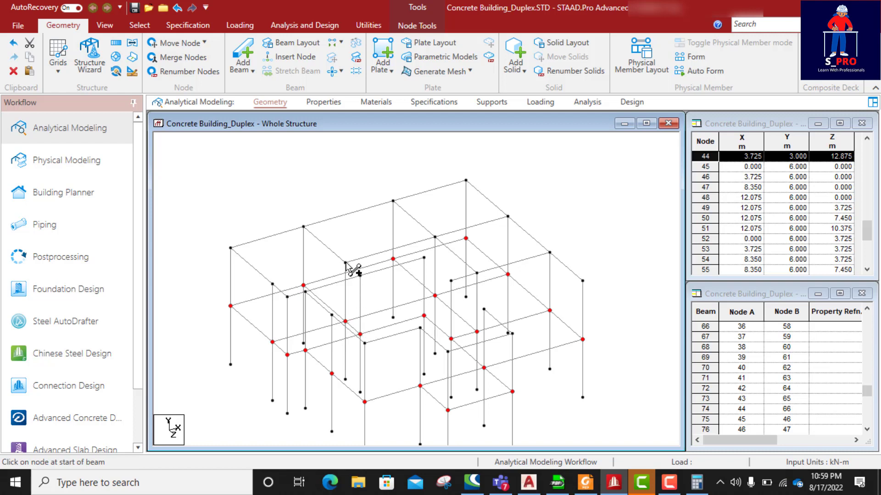
{"action": "left_click_drag", "start_coordinate": [345, 263], "coordinate": [360, 276]}
{"action": "scroll", "coordinate": [404, 307], "scroll_direction": "down", "scroll_amount": 2}
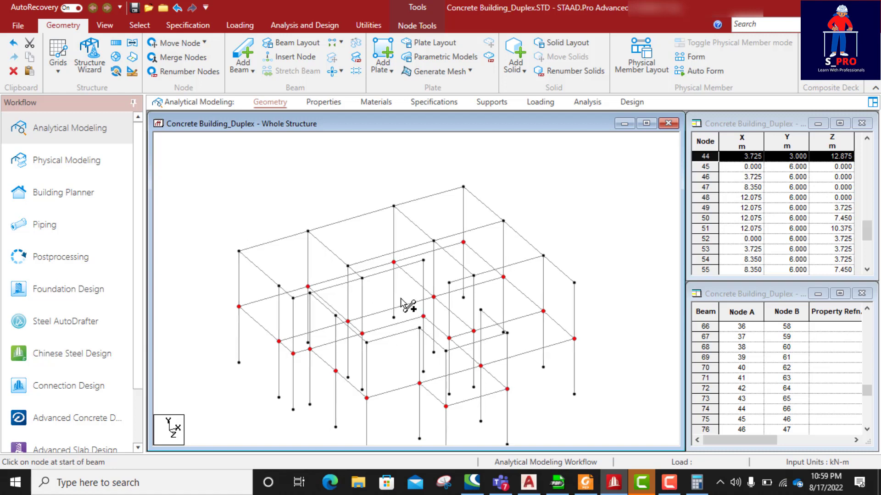
{"action": "scroll", "coordinate": [409, 304], "scroll_direction": "down", "scroll_amount": 1}
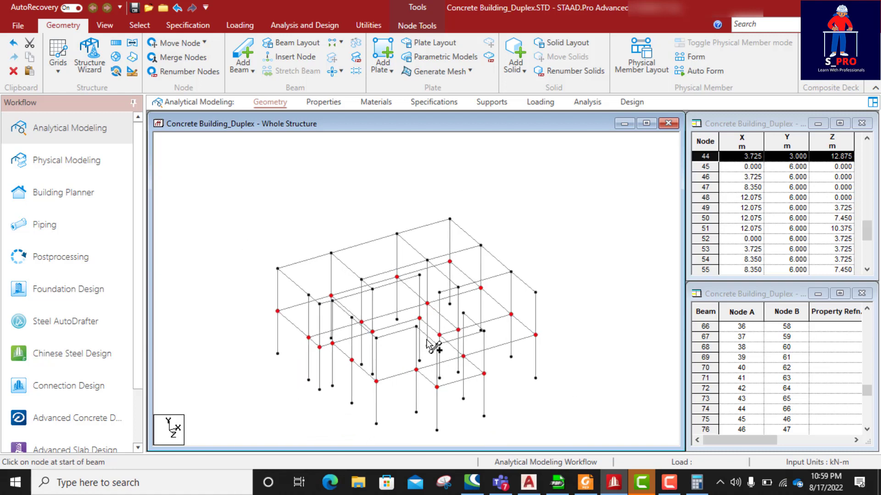
{"action": "scroll", "coordinate": [444, 298], "scroll_direction": "up", "scroll_amount": 3}
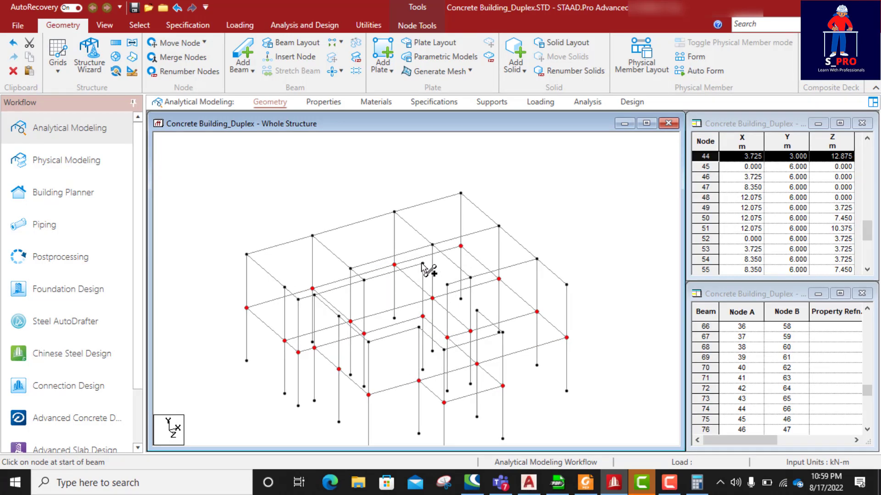
{"action": "left_click_drag", "start_coordinate": [422, 264], "coordinate": [447, 285]}
{"action": "scroll", "coordinate": [412, 307], "scroll_direction": "down", "scroll_amount": 1}
{"action": "scroll", "coordinate": [415, 316], "scroll_direction": "down", "scroll_amount": 2}
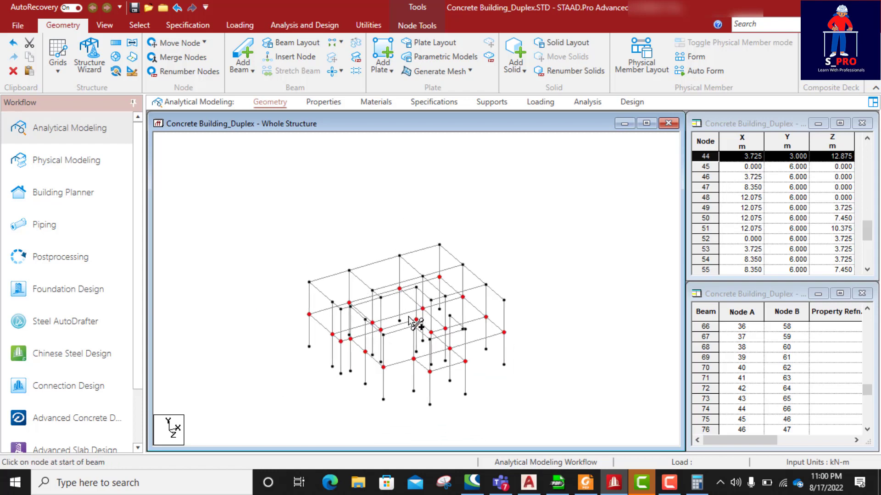
{"action": "scroll", "coordinate": [424, 339], "scroll_direction": "up", "scroll_amount": 5}
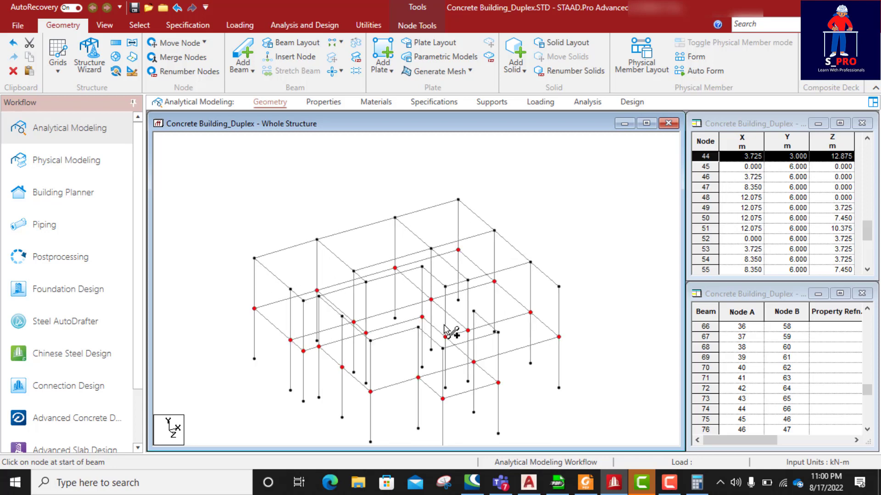
{"action": "scroll", "coordinate": [472, 321], "scroll_direction": "down", "scroll_amount": 4}
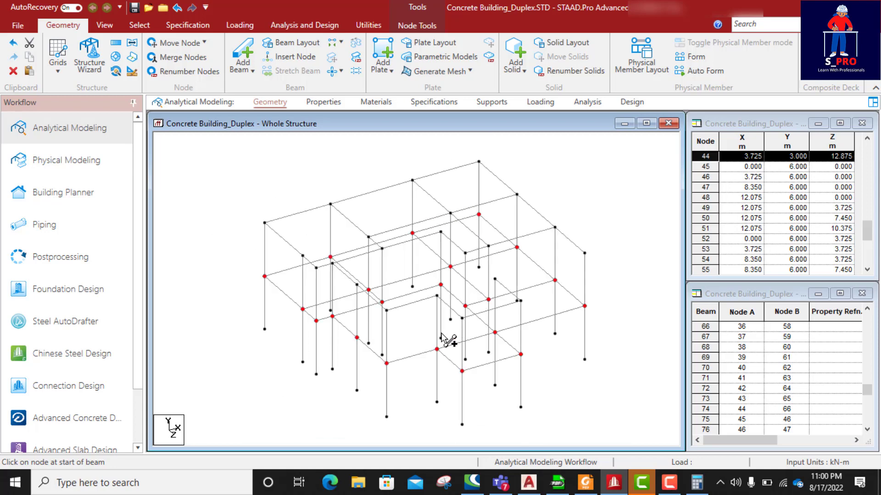
{"action": "scroll", "coordinate": [408, 283], "scroll_direction": "down", "scroll_amount": 1}
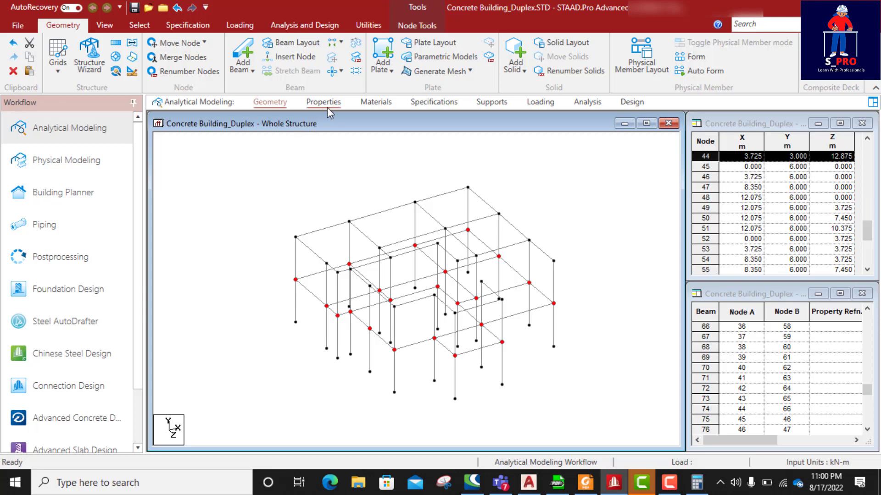
- Create a fixed support definition with all translations and rotations restrained
{"action": "left_click", "coordinate": [491, 103]}
{"action": "left_click", "coordinate": [591, 205]}
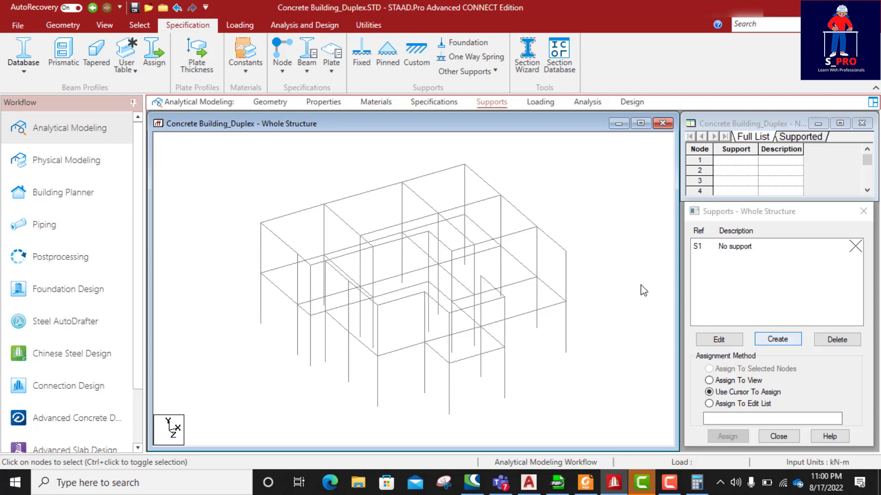
{"action": "left_click", "coordinate": [784, 340]}
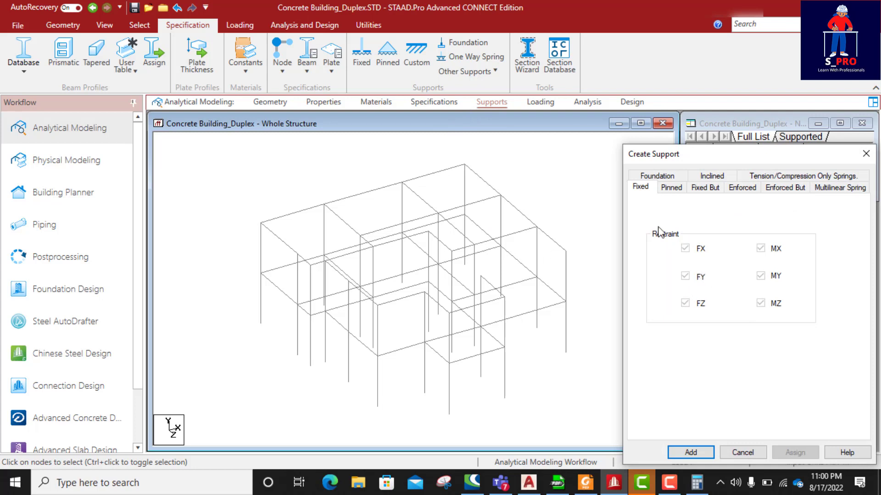
{"action": "left_click", "coordinate": [691, 453]}
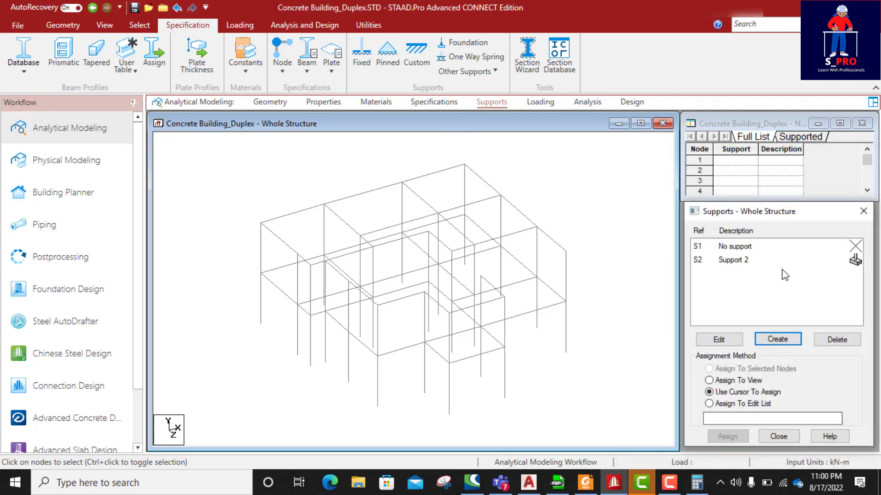
- Assign the fixed Support 2 to all column base nodes, selecting them together in a side elevation of the Y-Z plane
{"action": "left_click", "coordinate": [739, 264]}
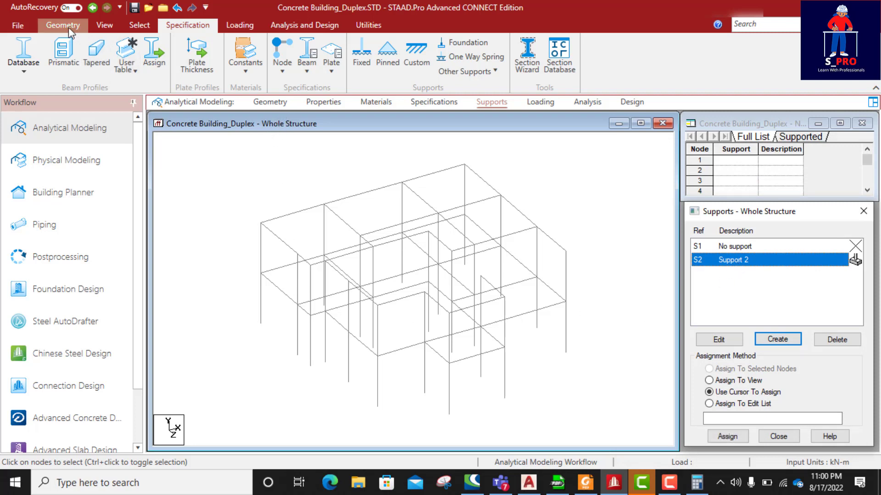
{"action": "left_click", "coordinate": [139, 26]}
{"action": "left_click", "coordinate": [118, 28]}
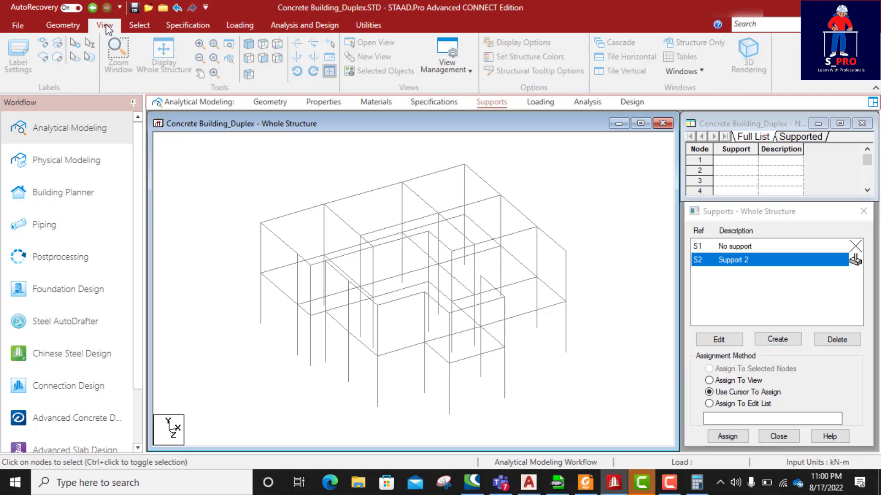
{"action": "left_click", "coordinate": [248, 59]}
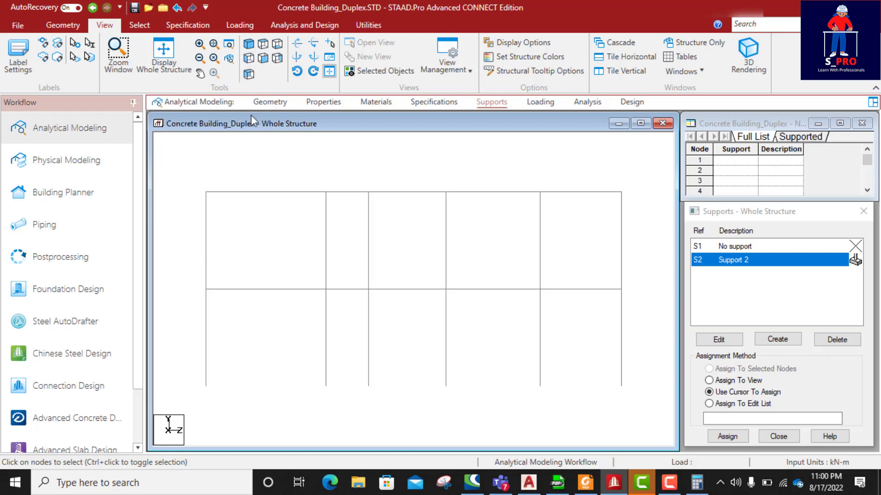
{"action": "left_click", "coordinate": [141, 24]}
{"action": "left_click", "coordinate": [18, 49]}
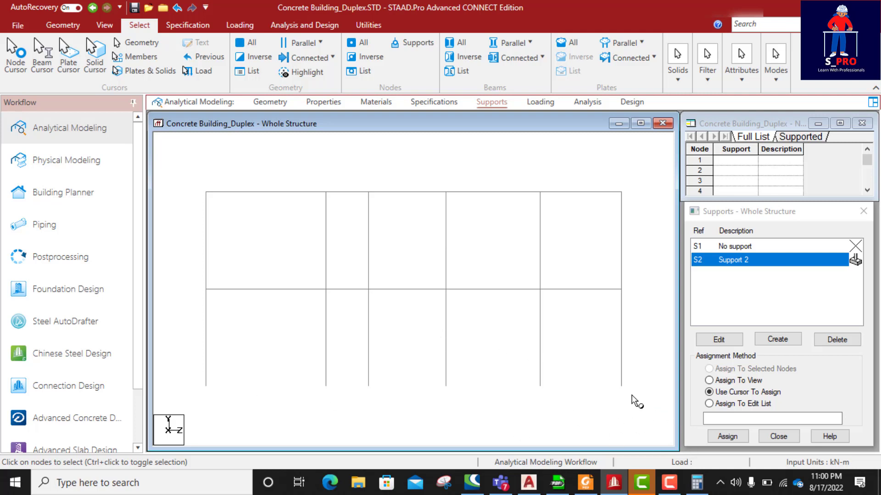
{"action": "left_click_drag", "start_coordinate": [633, 389], "coordinate": [195, 375]}
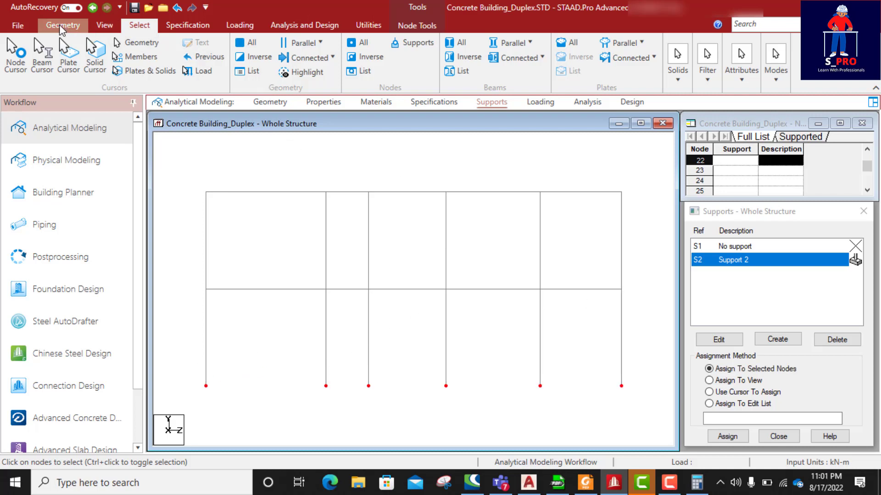
{"action": "left_click", "coordinate": [105, 25]}
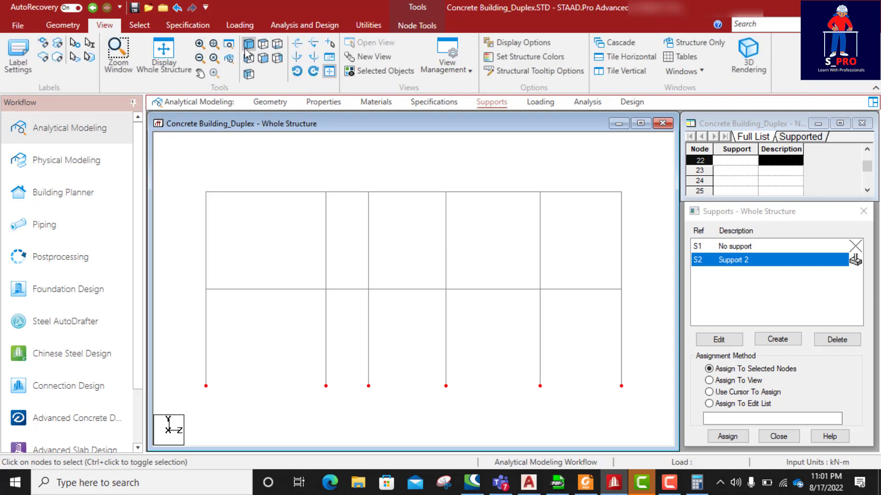
{"action": "left_click", "coordinate": [248, 44]}
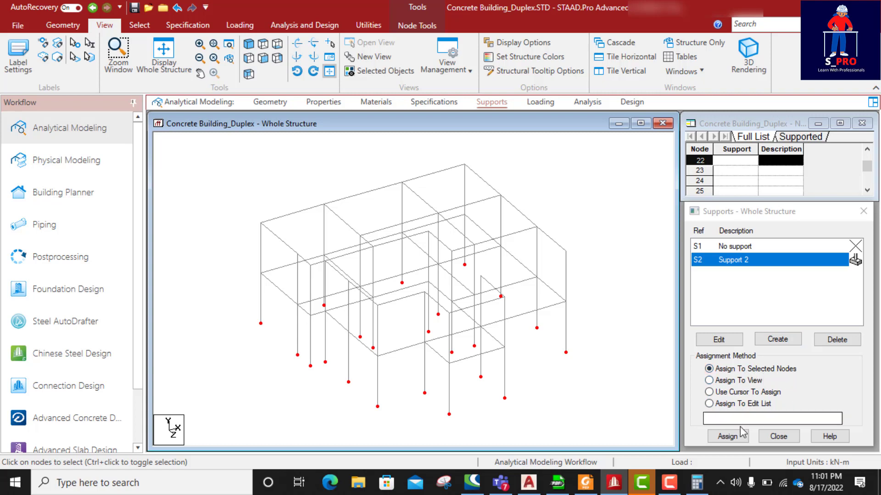
{"action": "left_click", "coordinate": [718, 438]}
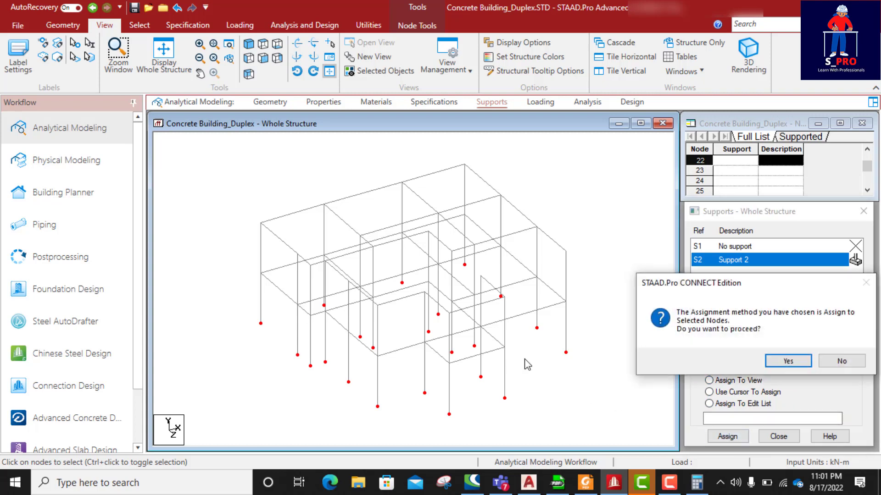
{"action": "left_click", "coordinate": [787, 361]}
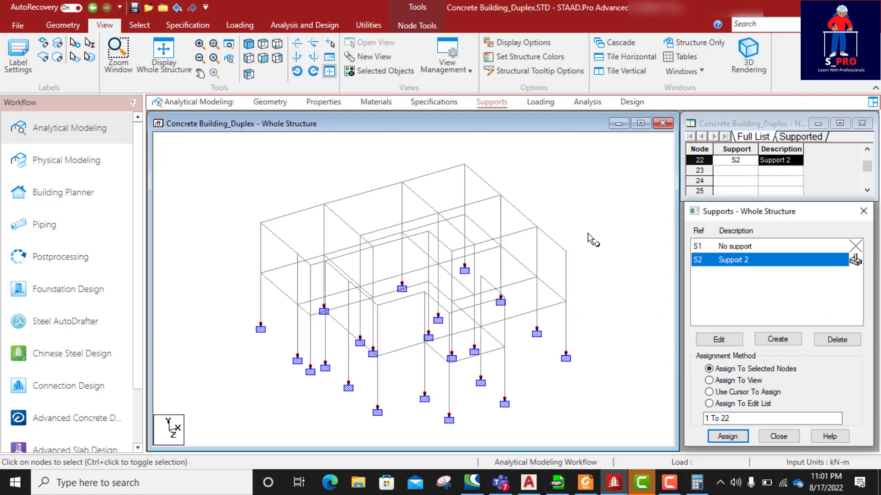
{"action": "scroll", "coordinate": [471, 223], "scroll_direction": "down", "scroll_amount": 6}
{"action": "middle_click", "coordinate": [436, 303]}
{"action": "middle_click_drag", "start_coordinate": [436, 303], "coordinate": [438, 288]}
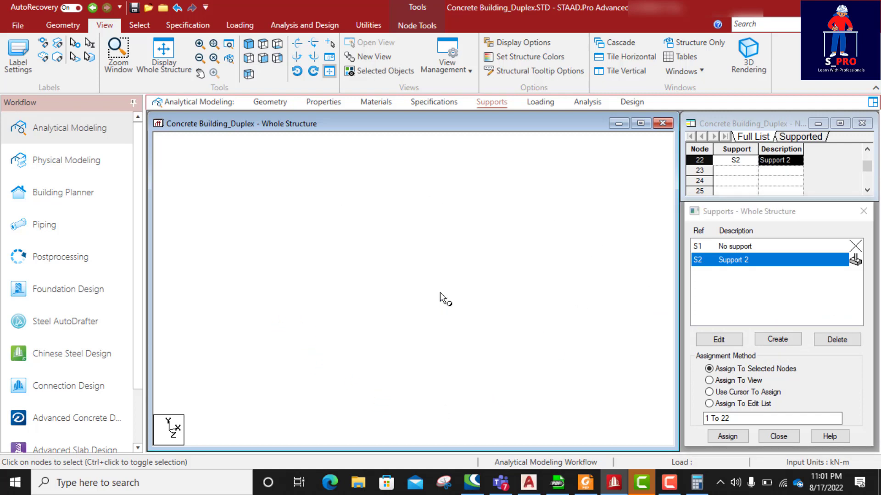
- Look through the country-specific steel section profiles in the section database for the member properties
{"action": "left_click", "coordinate": [321, 102]}
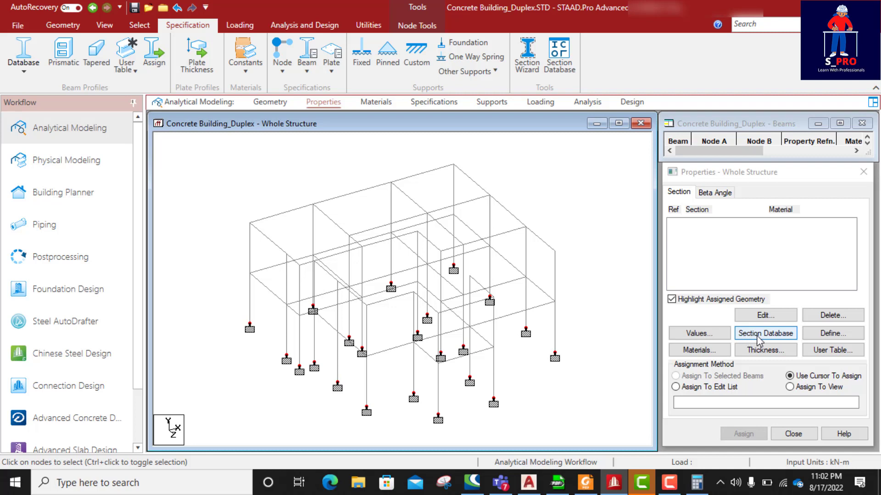
{"action": "left_click", "coordinate": [775, 337]}
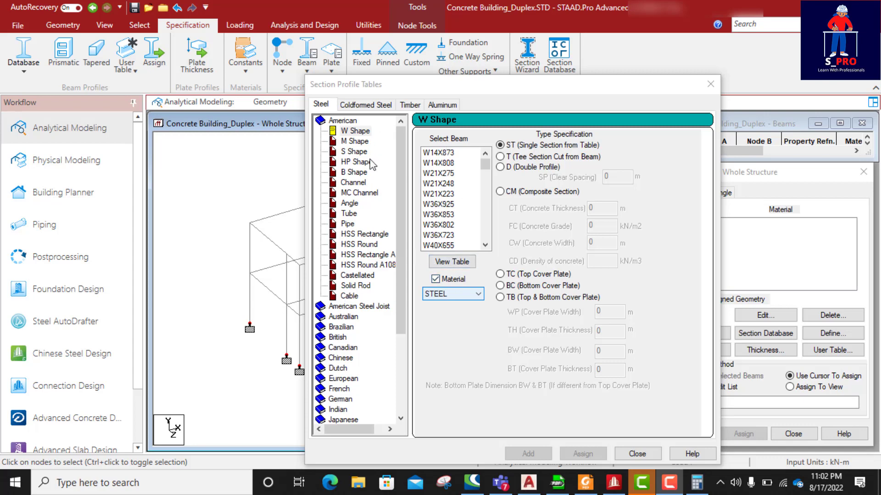
{"action": "scroll", "coordinate": [372, 170], "scroll_direction": "down", "scroll_amount": 3}
{"action": "scroll", "coordinate": [365, 216], "scroll_direction": "up", "scroll_amount": 3}
{"action": "scroll", "coordinate": [367, 211], "scroll_direction": "down", "scroll_amount": 2}
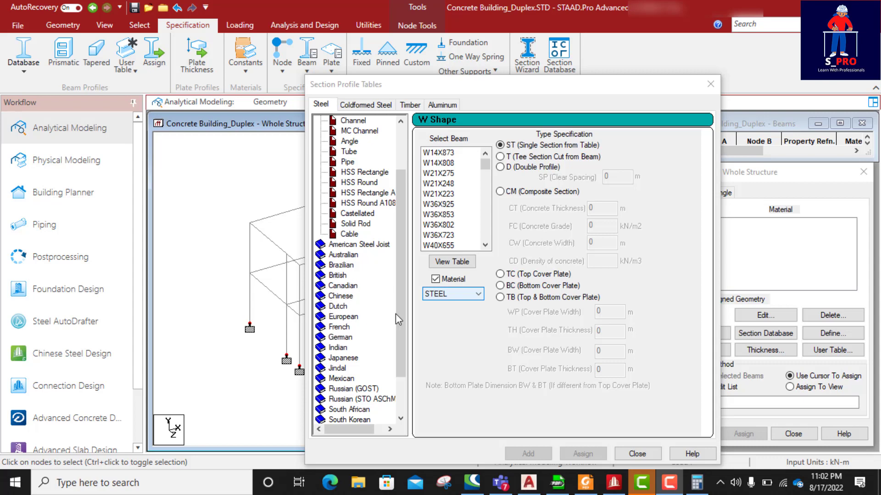
{"action": "left_click", "coordinate": [638, 454]}
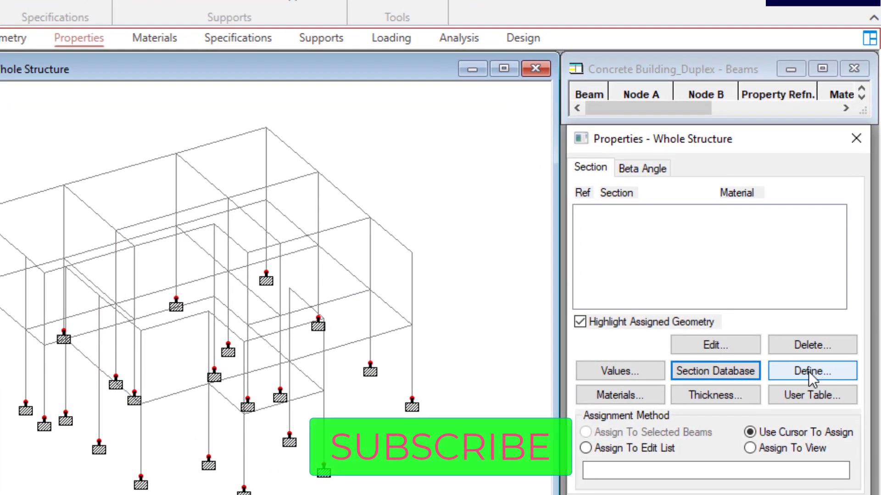
- Define a rectangular concrete section with YD 0.225 m and ZD 0.225 m
{"action": "left_click", "coordinate": [810, 371]}
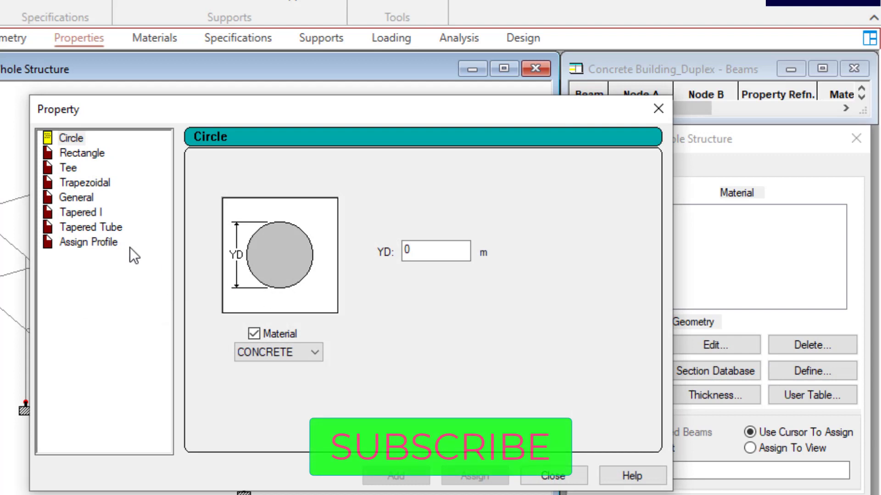
{"action": "left_click", "coordinate": [76, 136]}
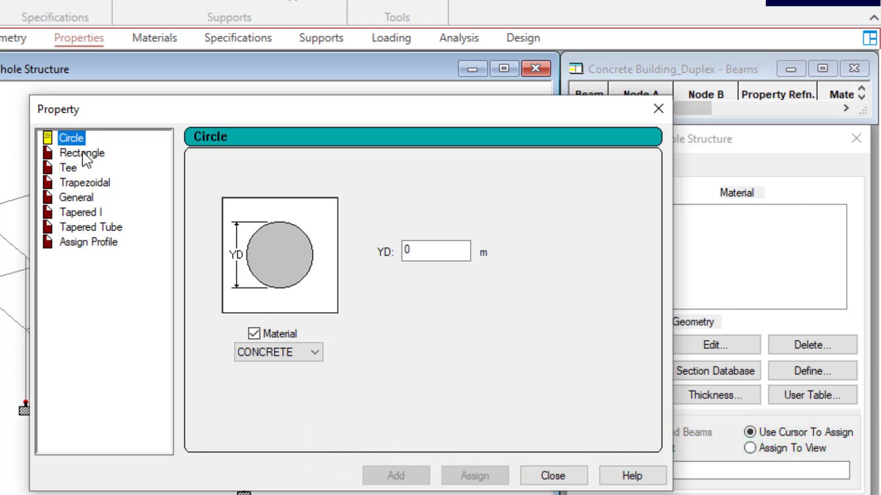
{"action": "left_click", "coordinate": [81, 153]}
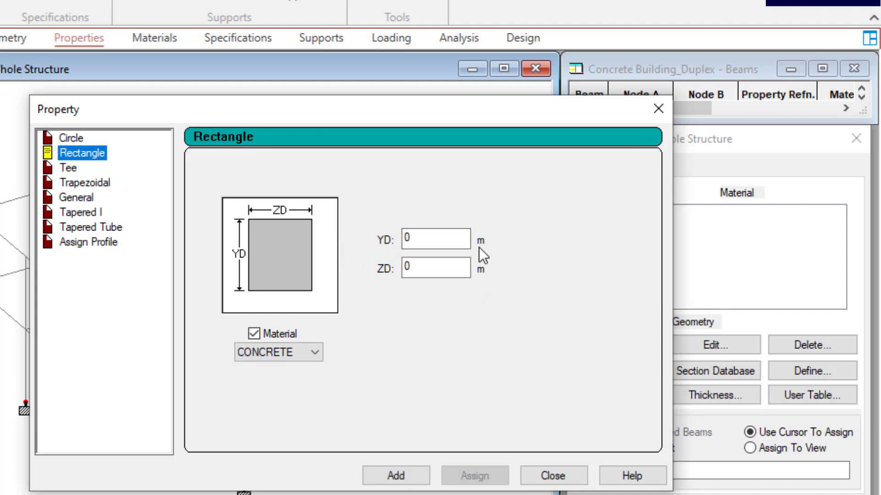
{"action": "left_click", "coordinate": [413, 239]}
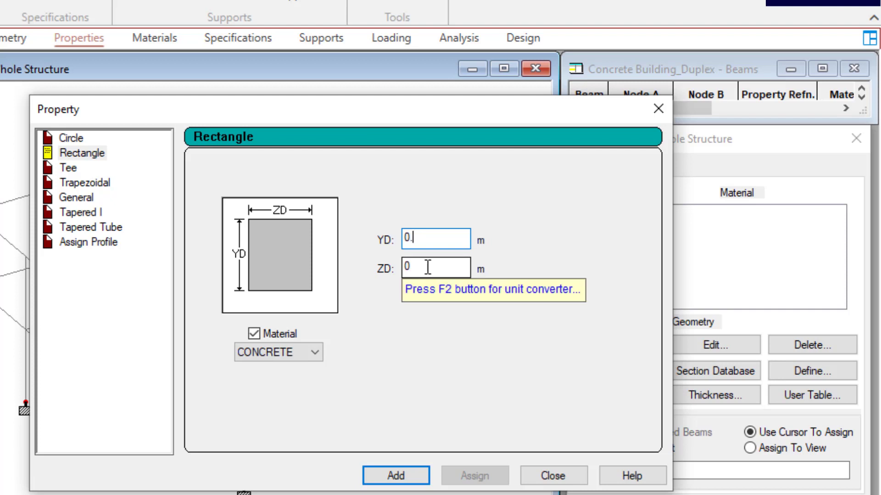
{"action": "type", "text": "225"}
{"action": "left_click", "coordinate": [424, 269]}
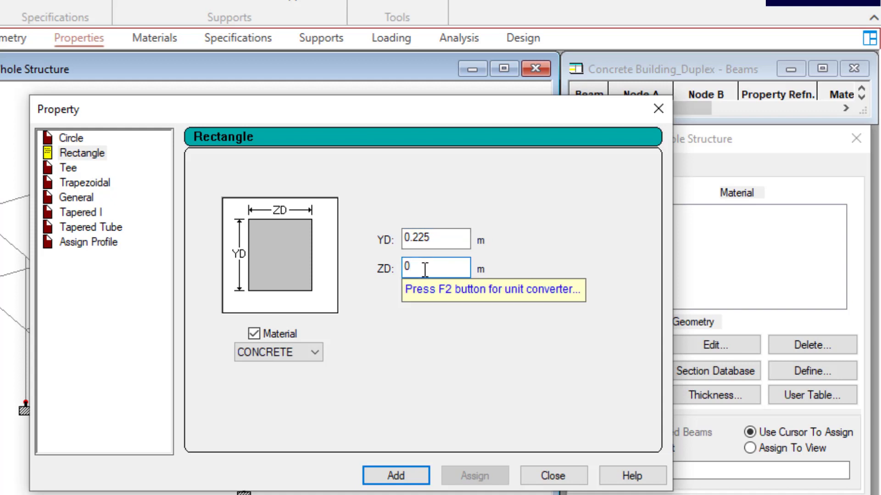
{"action": "type", "text": ".225"}
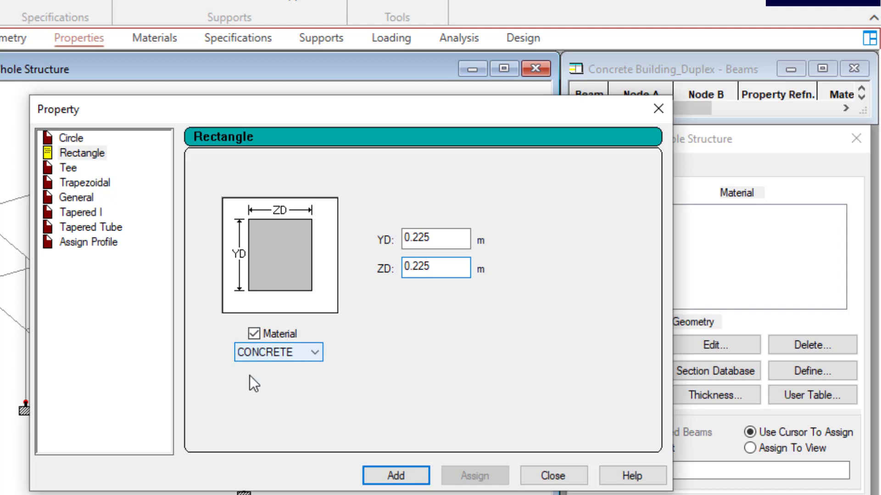
{"action": "left_click", "coordinate": [397, 476]}
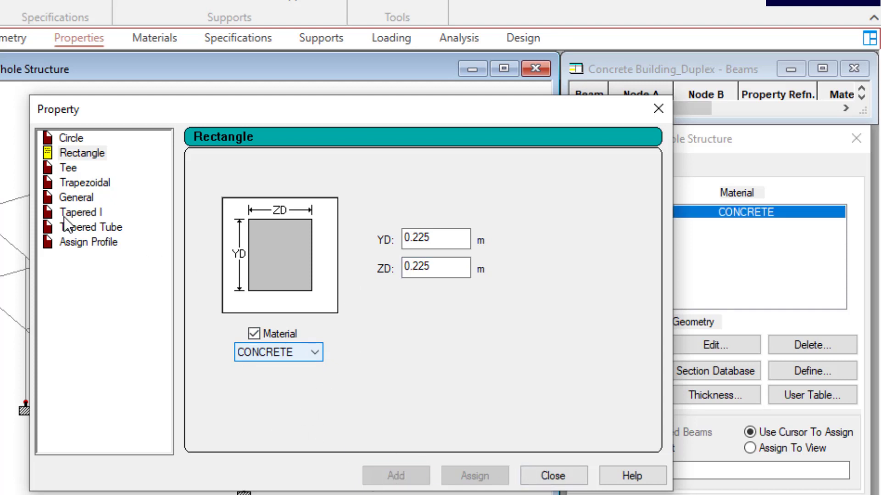
- Define a second rectangular concrete section with YD 0.45 m and ZD 0.225 m, and finish defining properties
{"action": "left_click", "coordinate": [80, 153]}
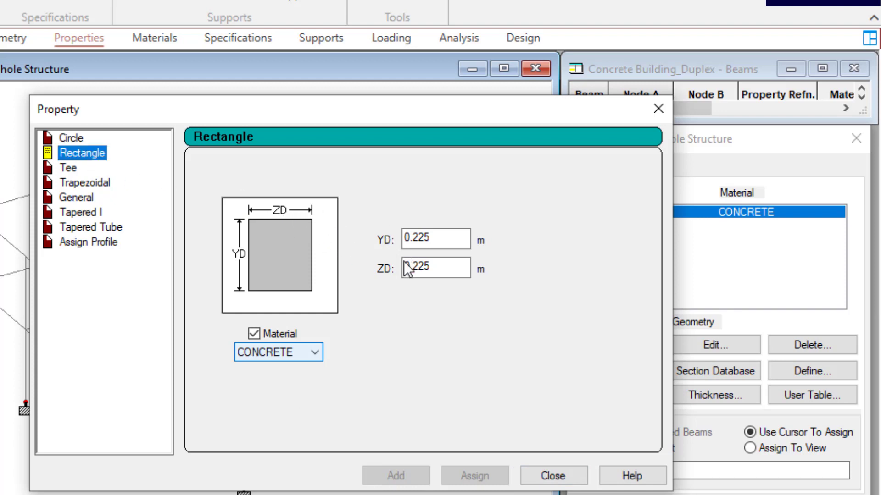
{"action": "left_click_drag", "start_coordinate": [412, 266], "coordinate": [434, 270]}
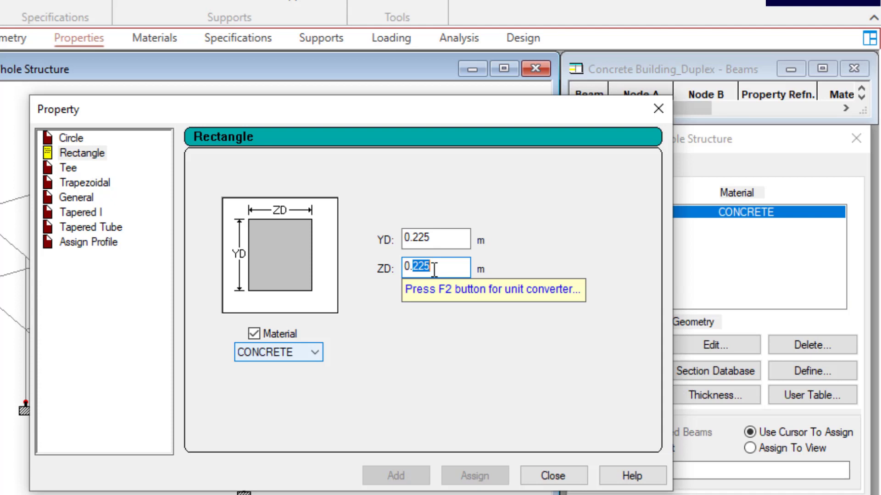
{"action": "type", "text": "45"}
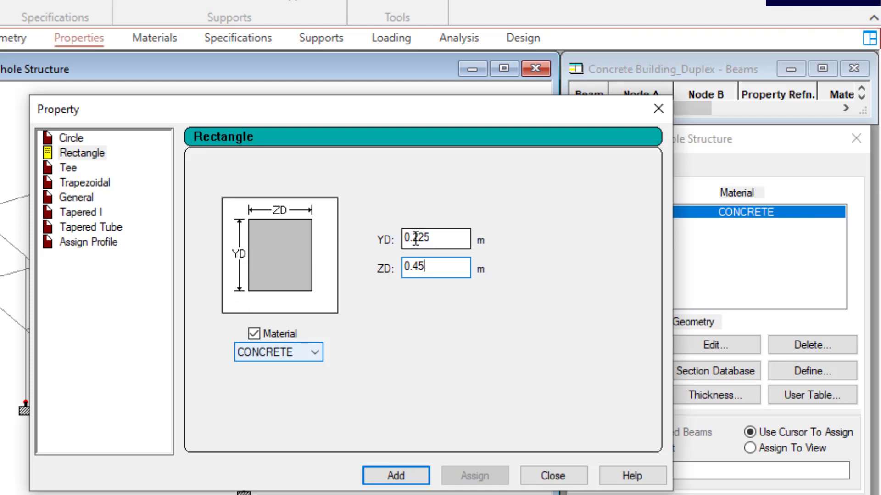
{"action": "left_click_drag", "start_coordinate": [415, 238], "coordinate": [426, 238]}
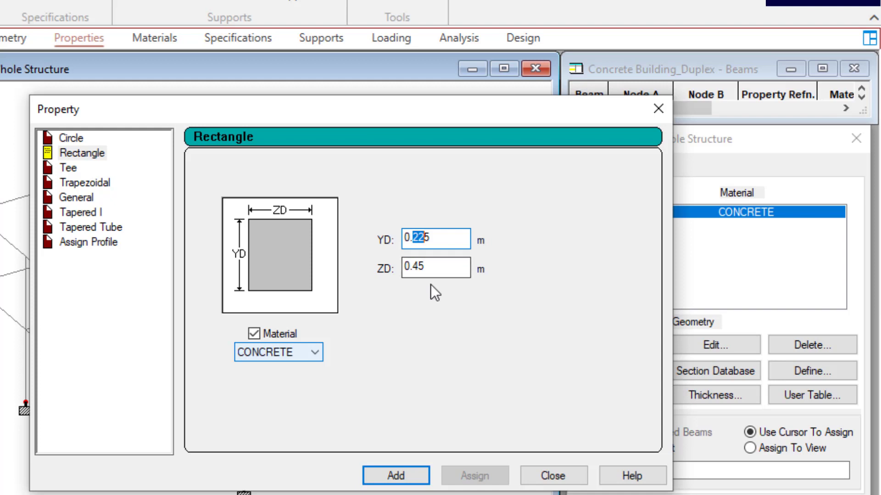
{"action": "type", "text": "4"}
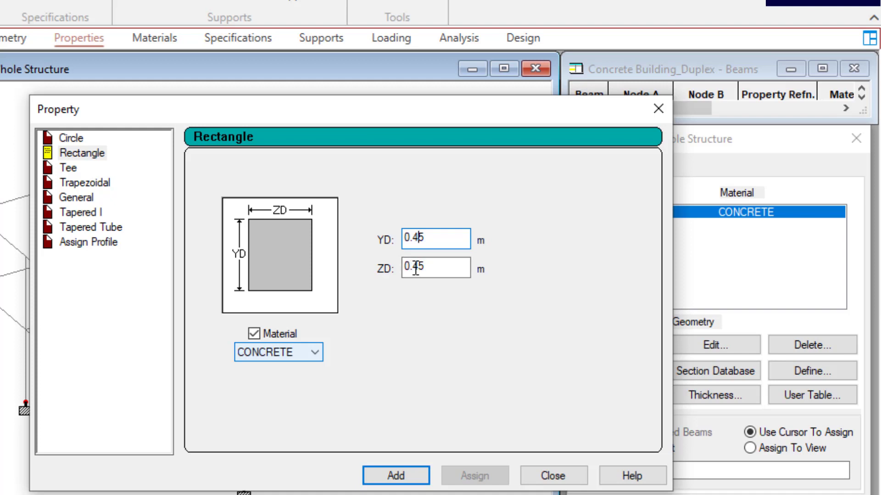
{"action": "left_click_drag", "start_coordinate": [416, 269], "coordinate": [434, 268]}
{"action": "type", "text": "2"}
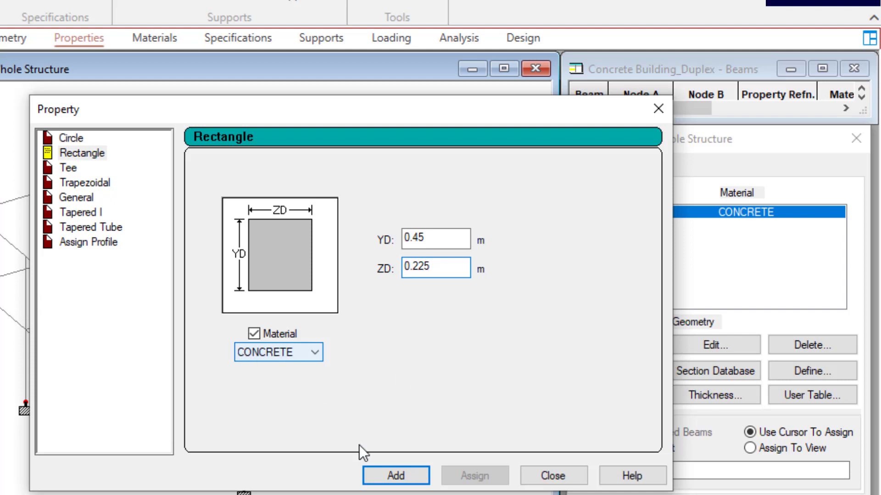
{"action": "left_click", "coordinate": [397, 478]}
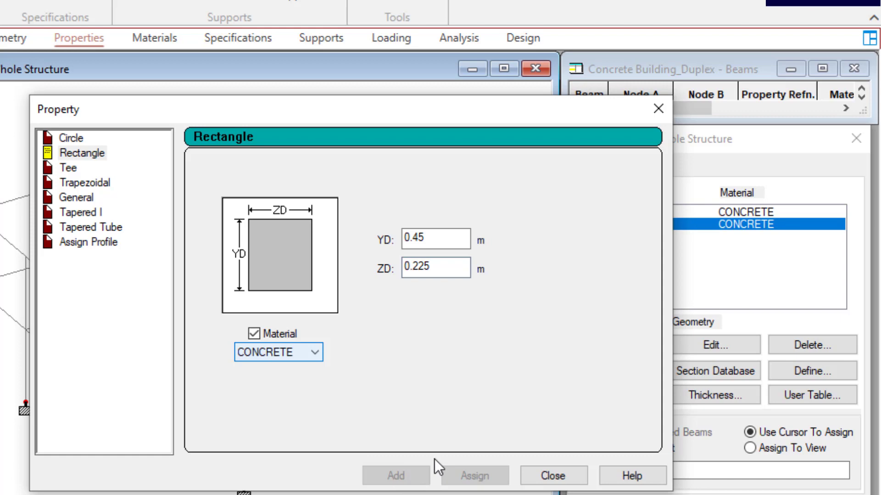
{"action": "left_click", "coordinate": [553, 476]}
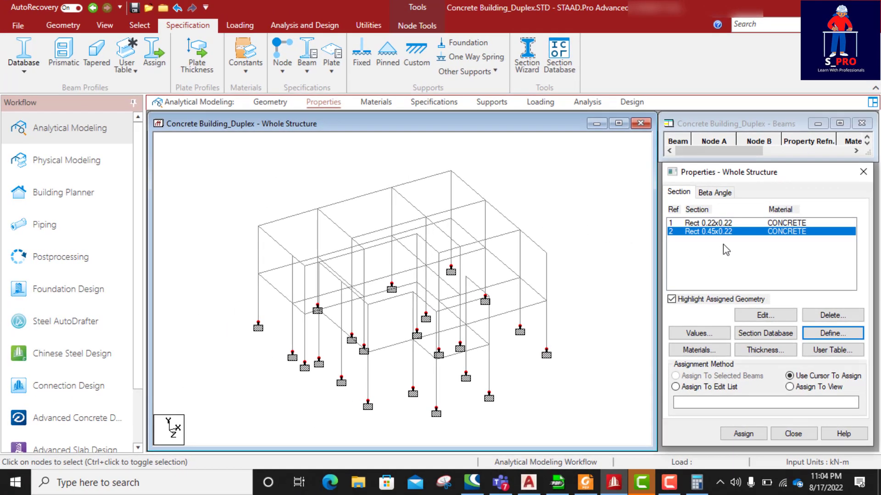
- Make the Rect 0.22x0.22 concrete section the active one for assignment
{"action": "left_click", "coordinate": [722, 223]}
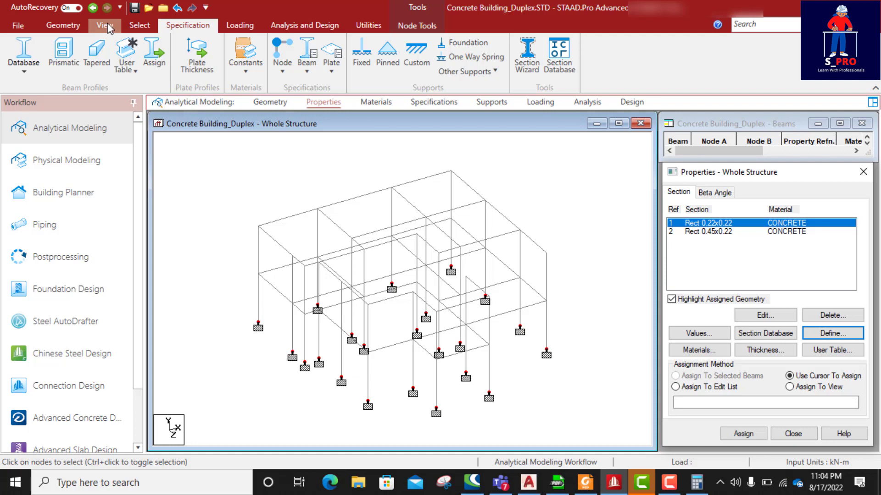
{"action": "left_click", "coordinate": [111, 28]}
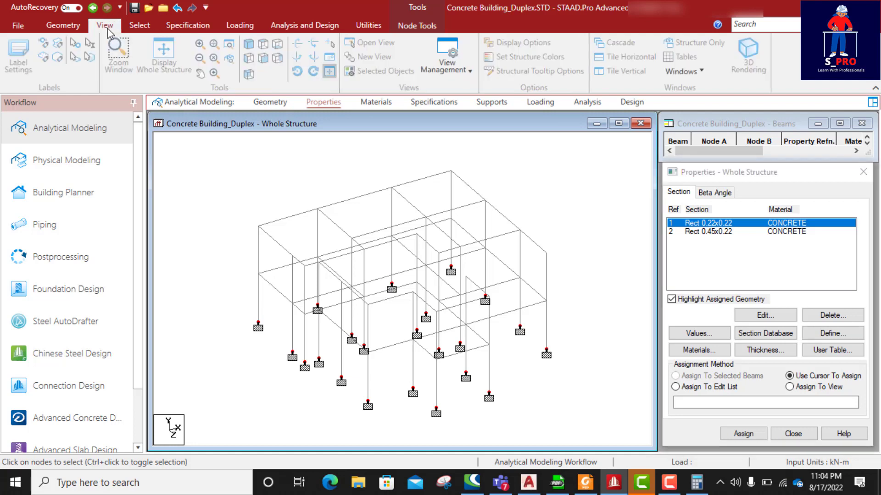
{"action": "left_click", "coordinate": [255, 71]}
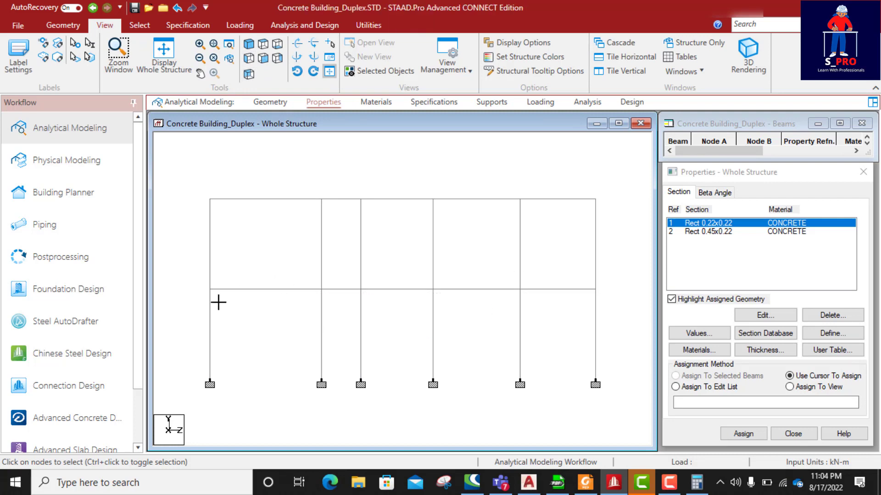
{"action": "left_click_drag", "start_coordinate": [198, 311], "coordinate": [195, 312]}
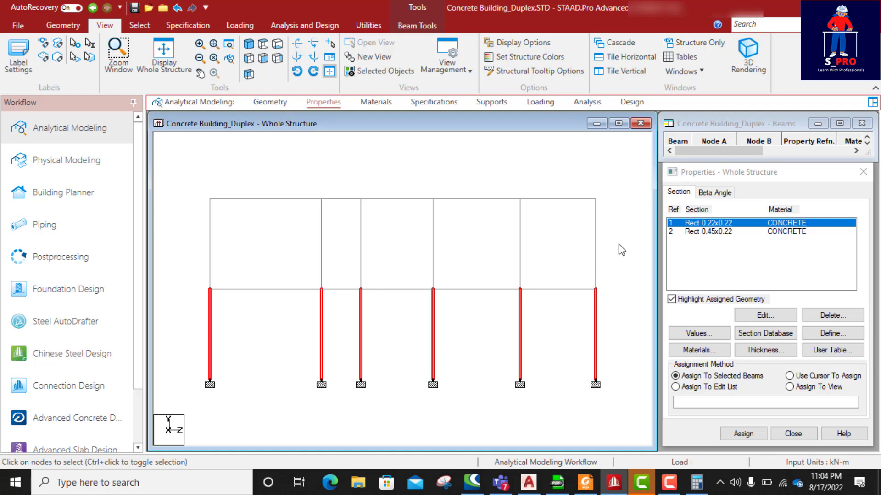
{"action": "left_click_drag", "start_coordinate": [228, 208], "coordinate": [188, 220], "text": "ctrl"}
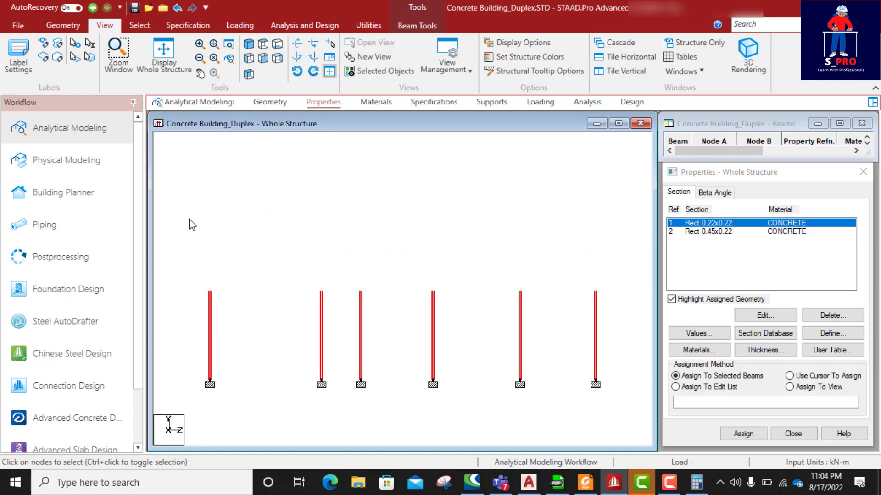
{"action": "left_click", "coordinate": [249, 44]}
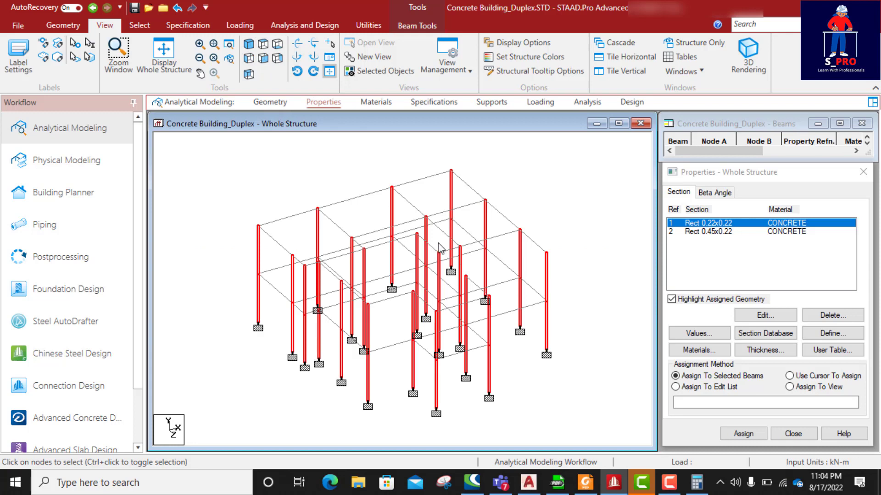
{"action": "left_click", "coordinate": [269, 177]}
- Assign the Rect 0.22x0.22 section to all columns on both storeys by selecting every beam parallel to Y, and clear the selection
{"action": "left_click", "coordinate": [135, 26]}
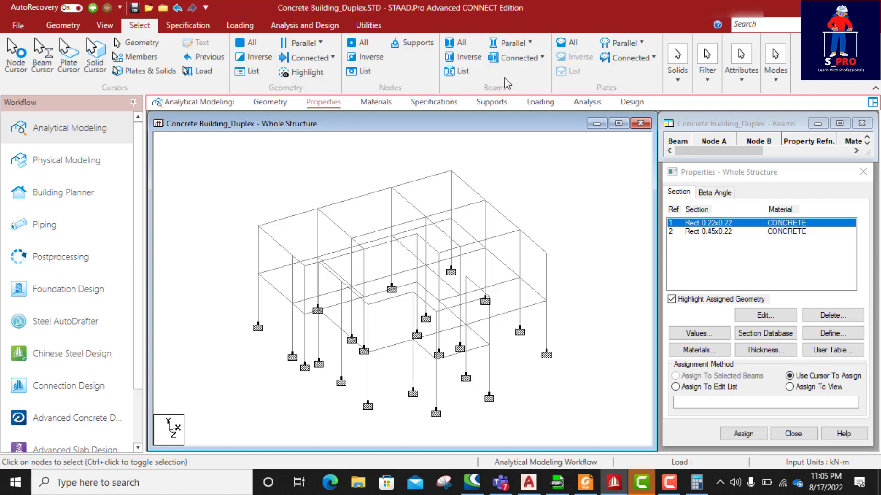
{"action": "left_click", "coordinate": [530, 43]}
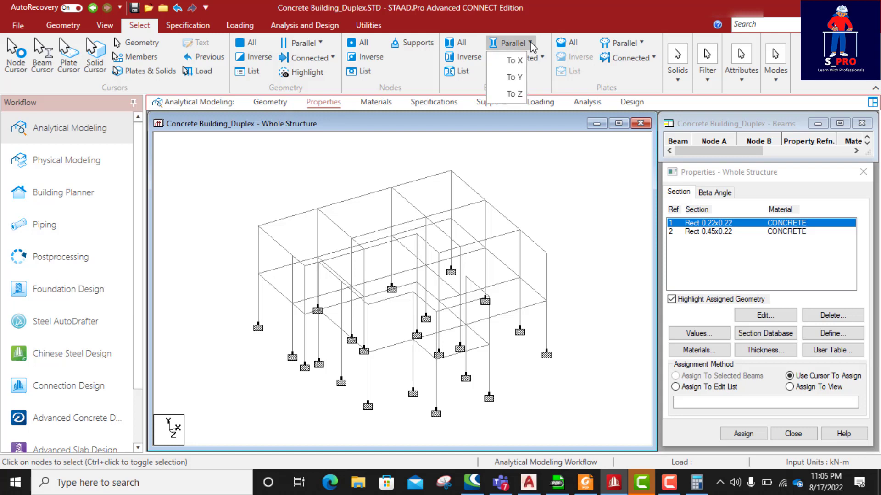
{"action": "left_click", "coordinate": [517, 79]}
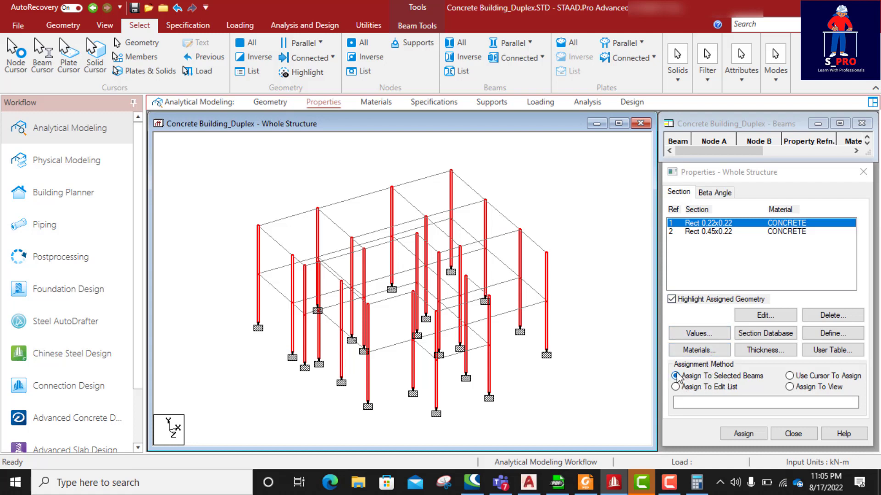
{"action": "left_click", "coordinate": [744, 434]}
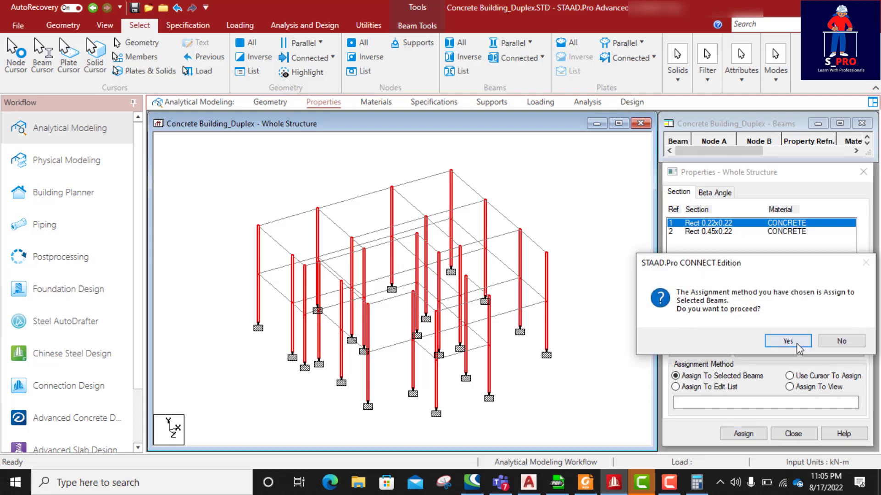
{"action": "left_click", "coordinate": [788, 341]}
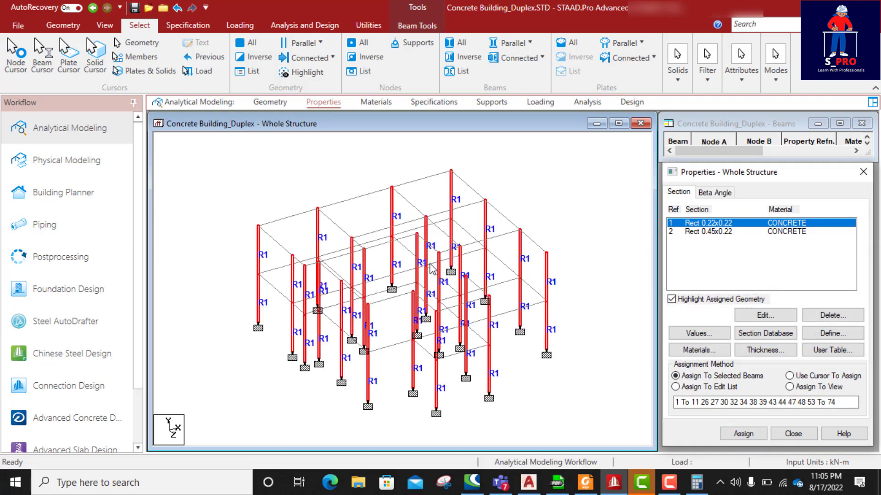
{"action": "scroll", "coordinate": [321, 248], "scroll_direction": "up", "scroll_amount": 4}
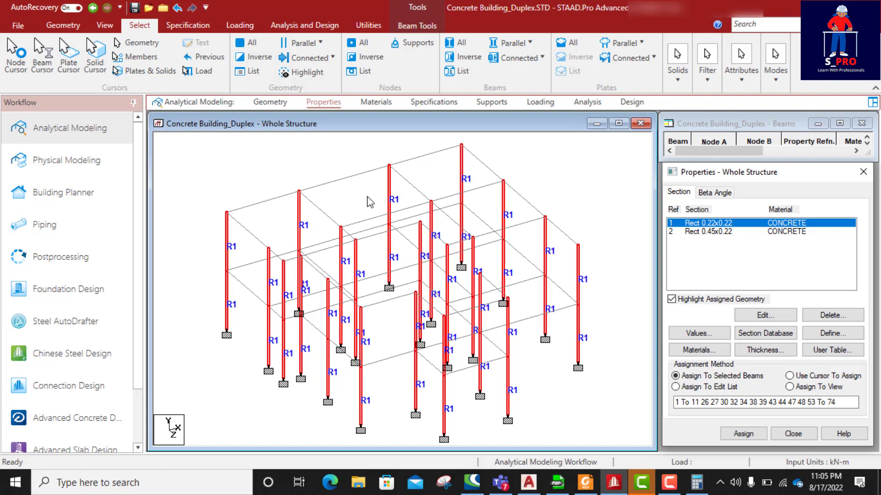
{"action": "scroll", "coordinate": [528, 282], "scroll_direction": "down", "scroll_amount": 3}
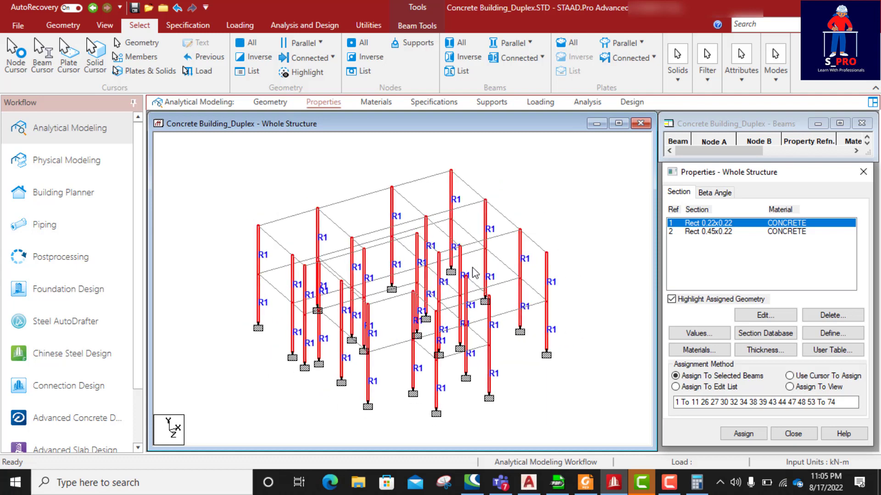
{"action": "left_click", "coordinate": [566, 228]}
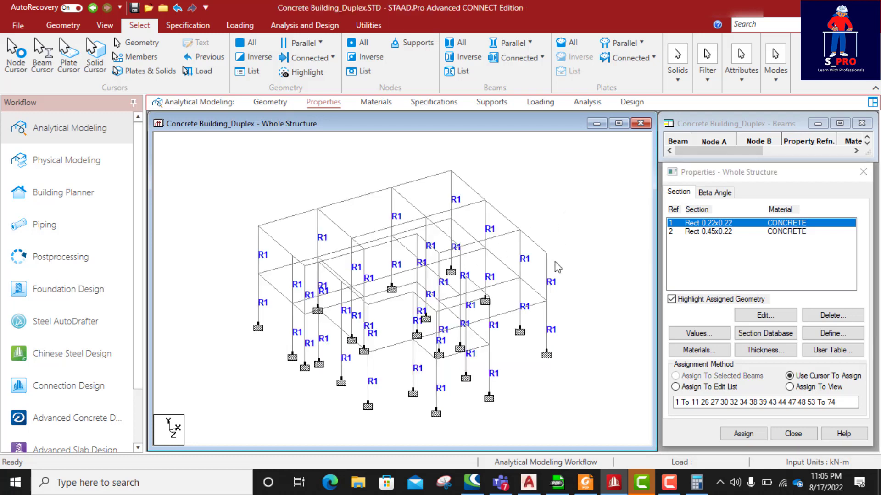
- Assign the Rect 0.45x0.22 section to all first-floor beams, selecting them together in the Y-Z side elevation, and clear the selection
{"action": "left_click", "coordinate": [716, 233]}
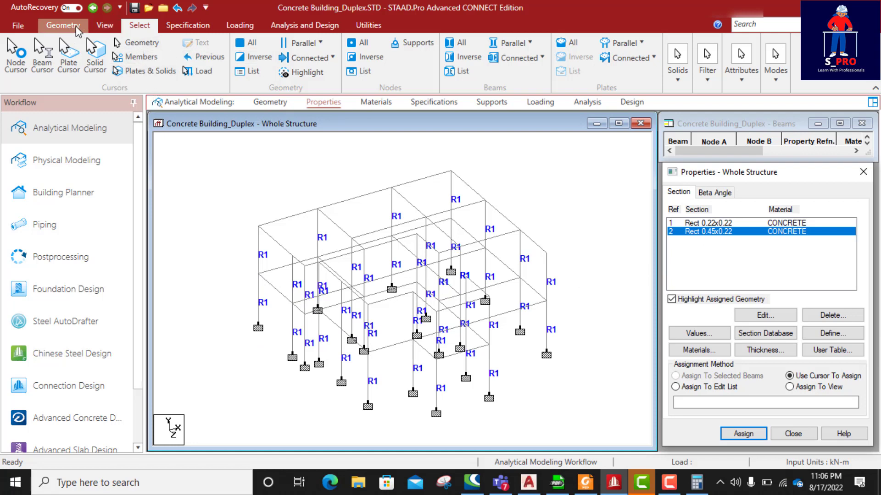
{"action": "left_click", "coordinate": [105, 25]}
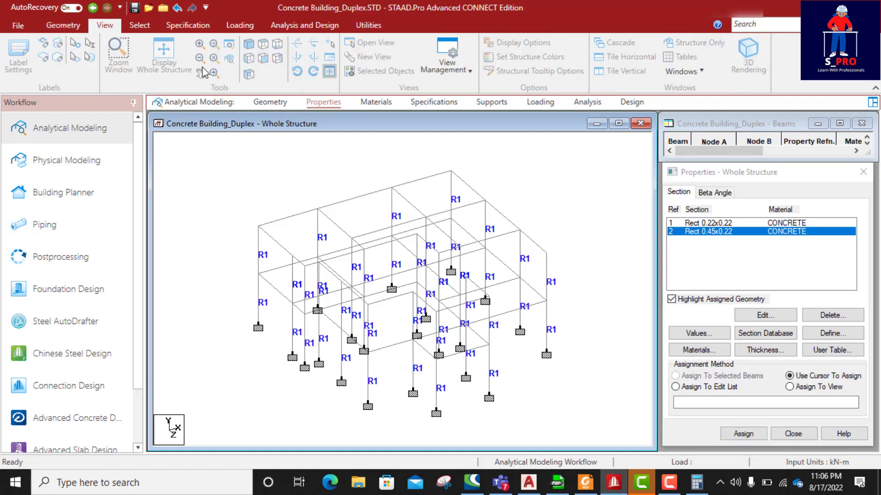
{"action": "left_click", "coordinate": [248, 59]}
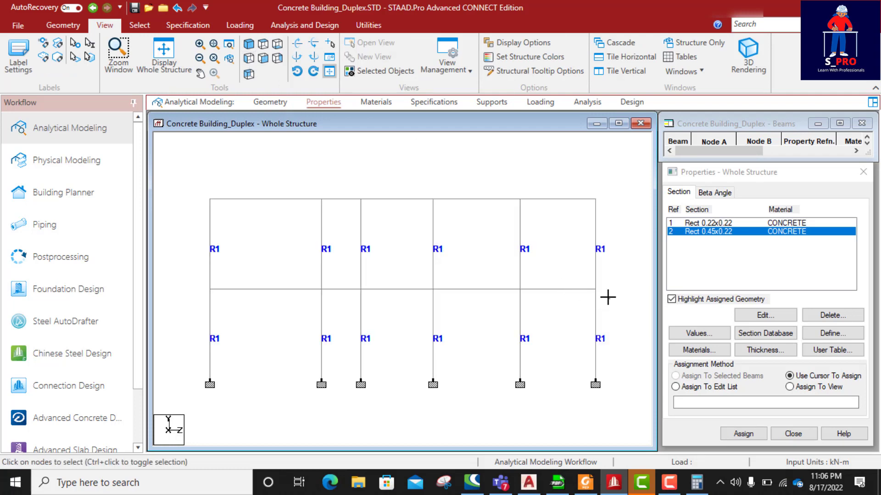
{"action": "left_click_drag", "start_coordinate": [609, 298], "coordinate": [193, 275]}
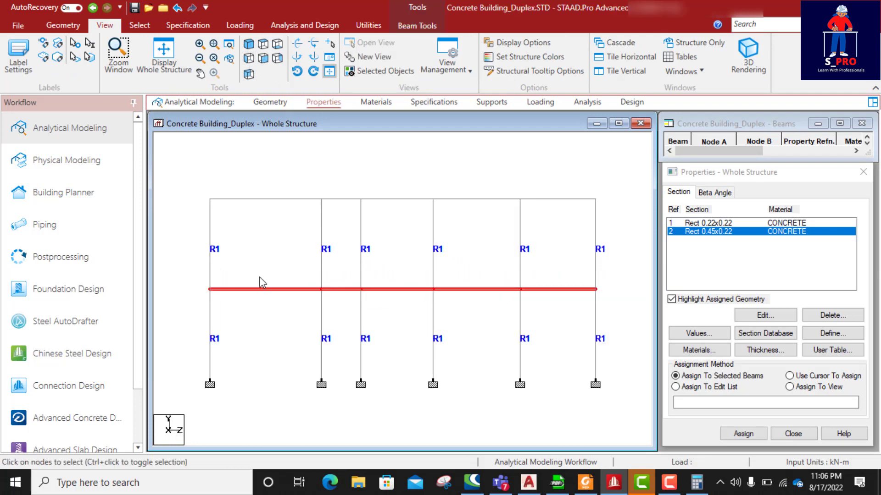
{"action": "left_click", "coordinate": [248, 44]}
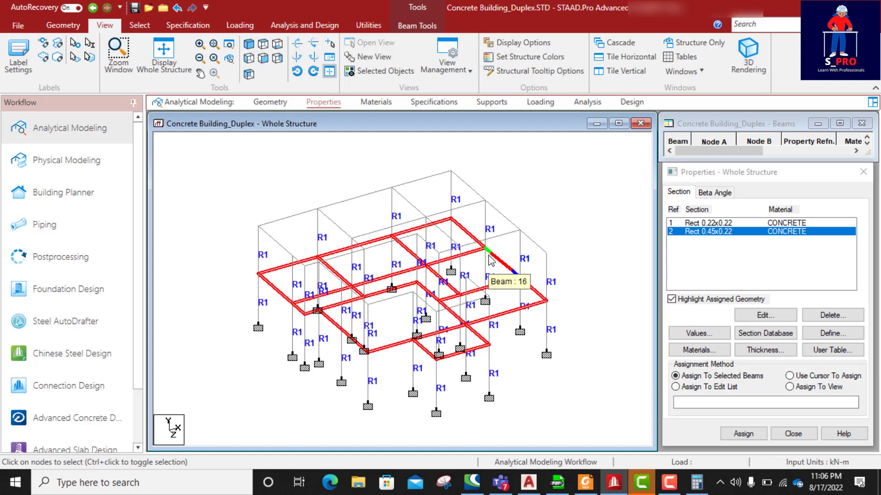
{"action": "left_click", "coordinate": [743, 433]}
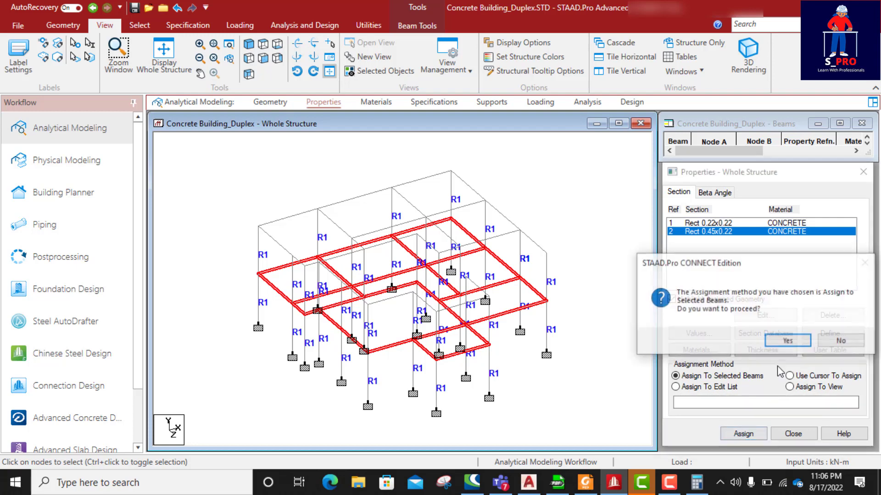
{"action": "left_click", "coordinate": [787, 340]}
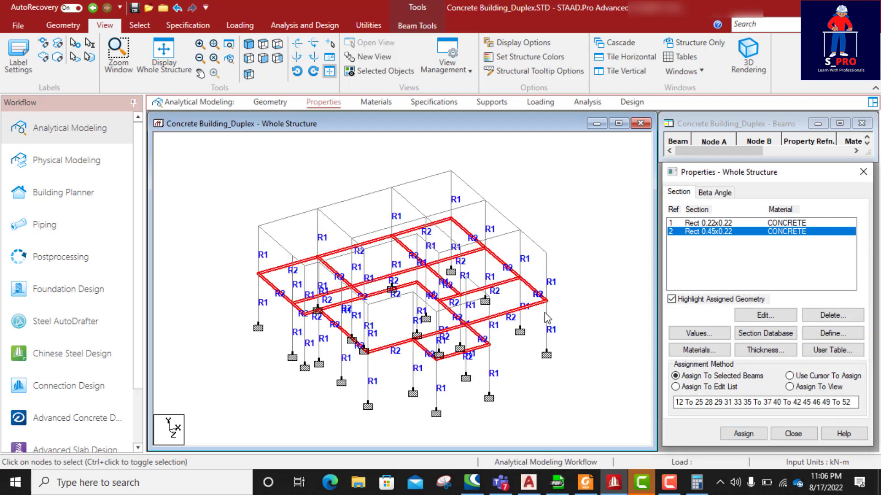
{"action": "left_click", "coordinate": [614, 280]}
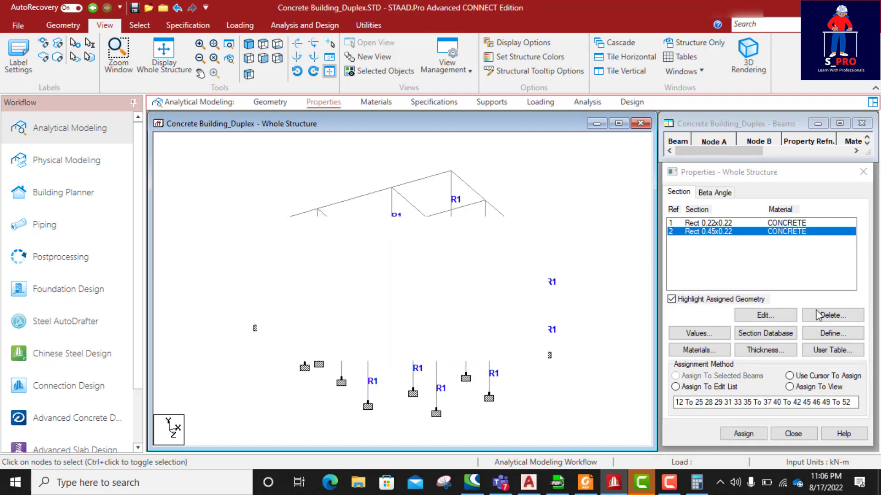
- Define a third rectangular concrete section with YD 0.300 m and ZD 0.225 m
{"action": "left_click", "coordinate": [839, 337]}
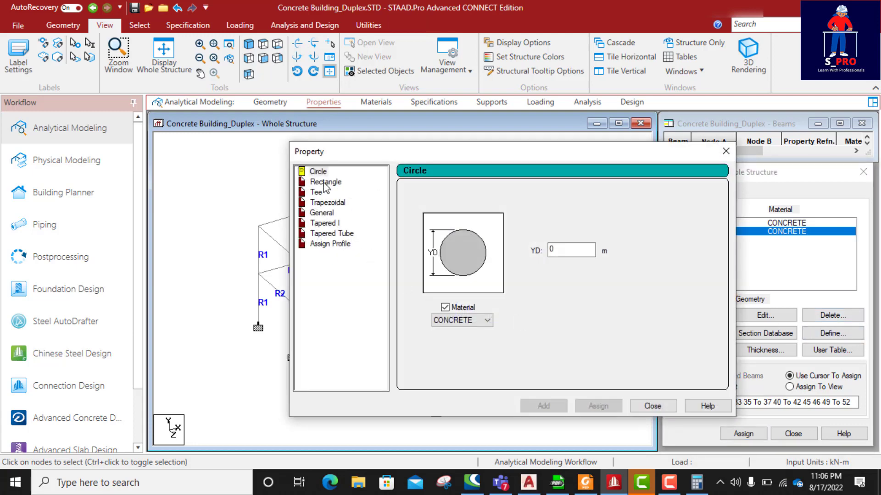
{"action": "left_click", "coordinate": [324, 182]}
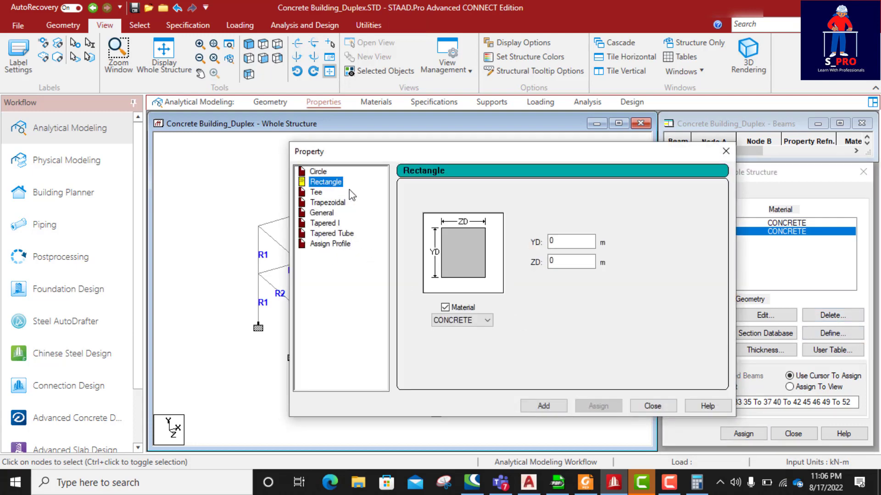
{"action": "left_click", "coordinate": [558, 240]}
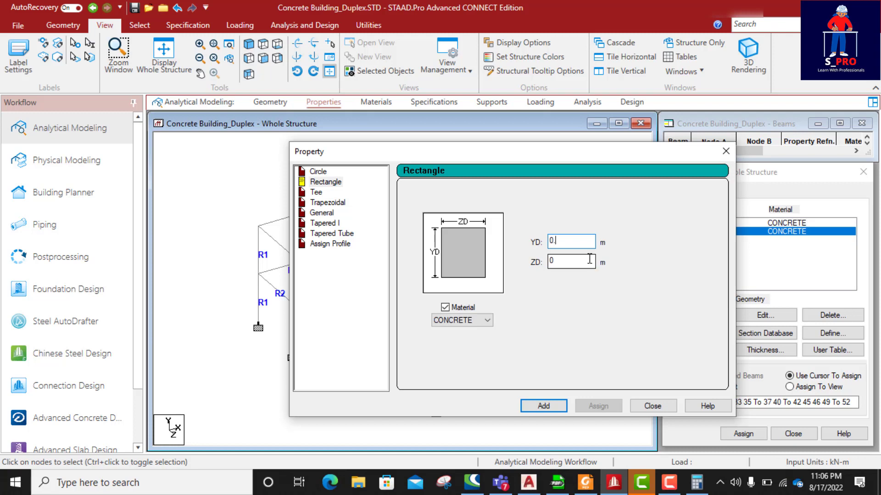
{"action": "type", "text": ".300"}
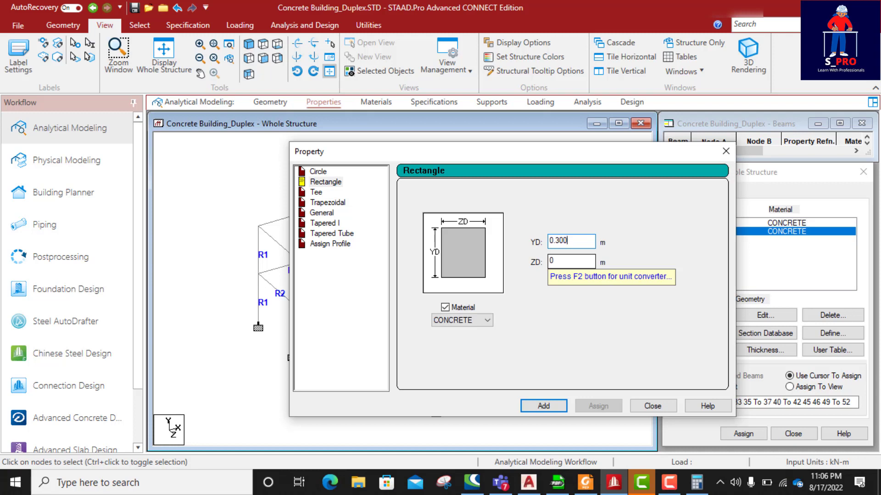
{"action": "left_click", "coordinate": [561, 263]}
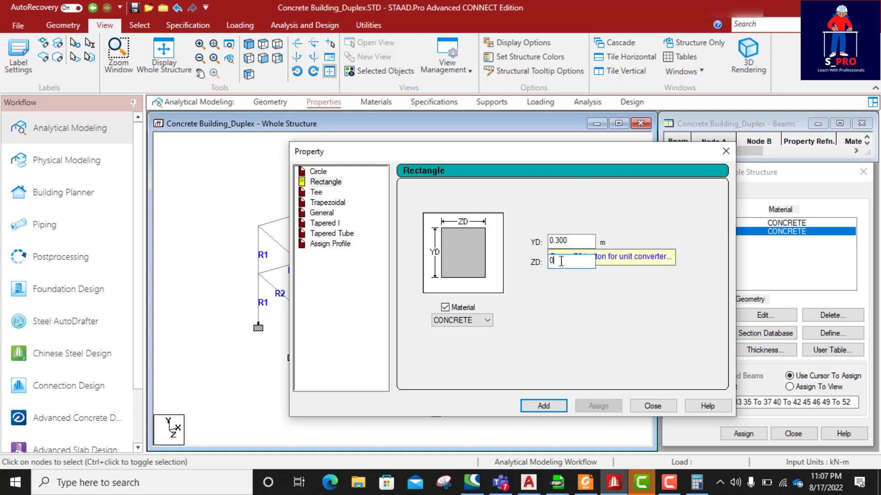
{"action": "type", "text": "."}
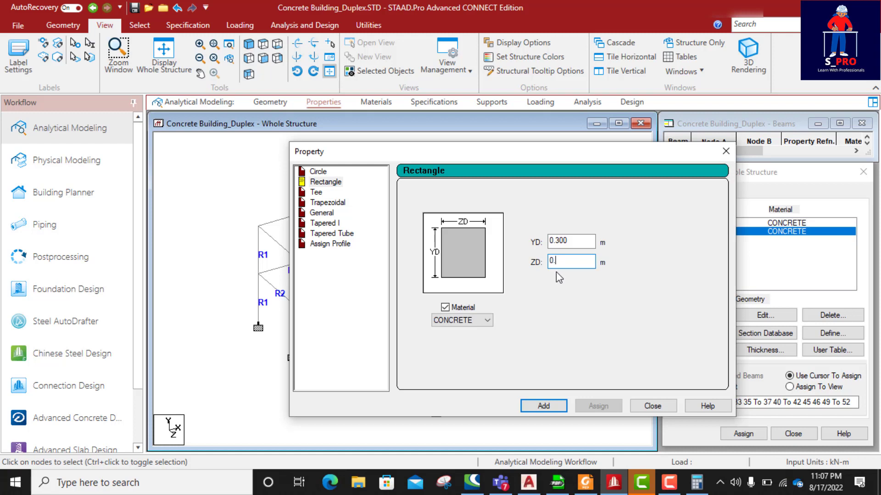
{"action": "type", "text": "225"}
{"action": "left_click", "coordinate": [546, 406]}
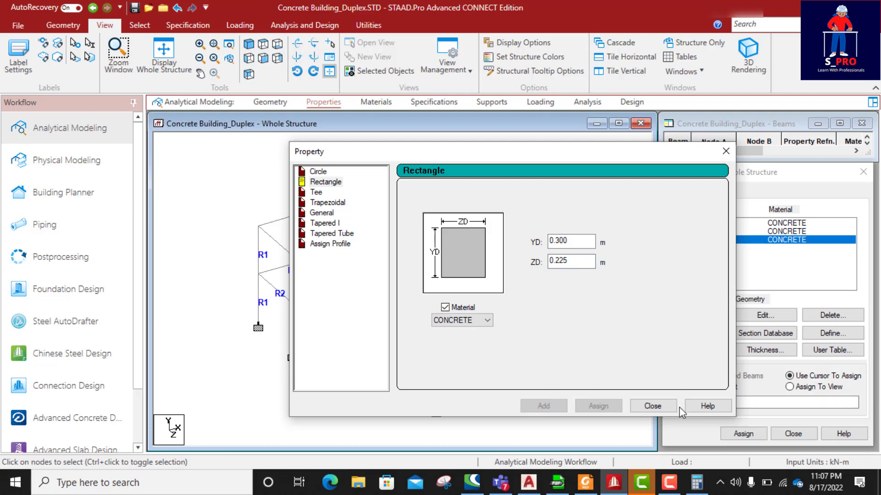
{"action": "left_click", "coordinate": [655, 408]}
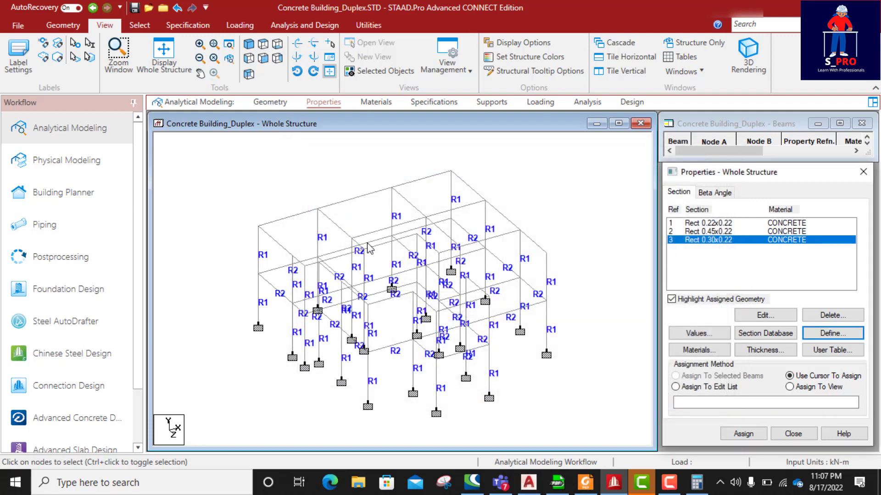
- Assign the Rect 0.30x0.22 section to all roof-level beams, selecting them together in the Y-Z side elevation
{"action": "left_click", "coordinate": [249, 58]}
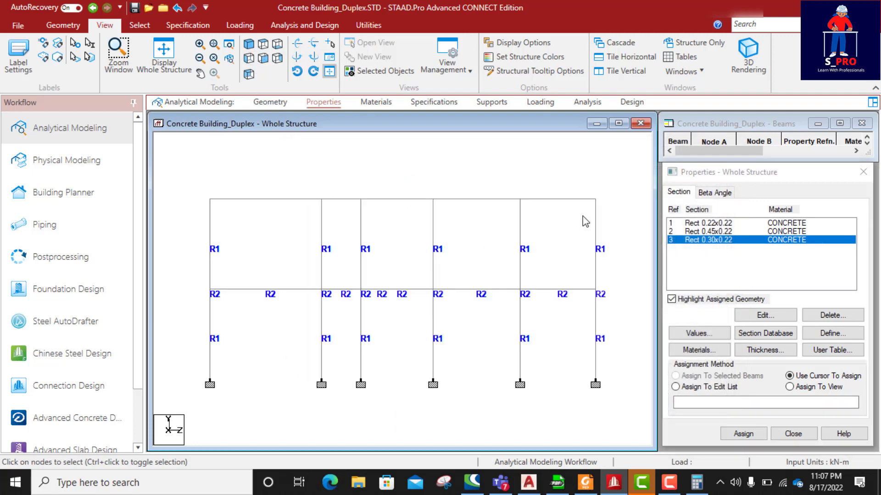
{"action": "left_click_drag", "start_coordinate": [610, 207], "coordinate": [199, 183]}
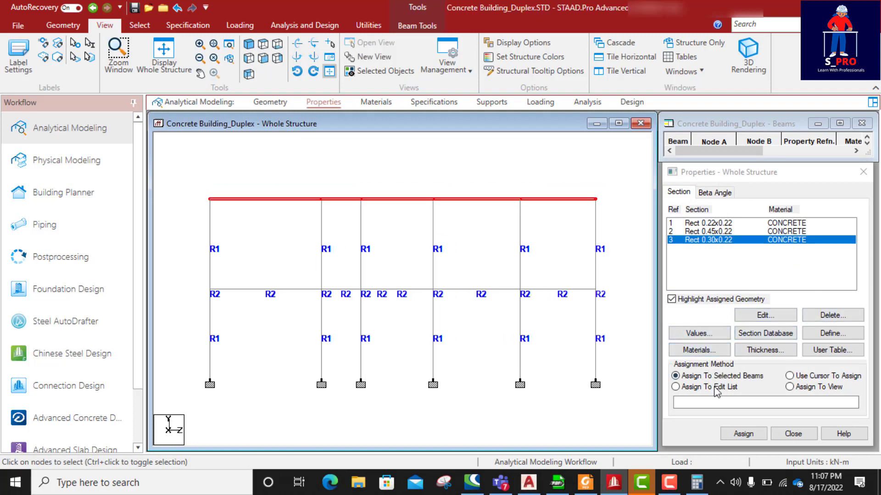
{"action": "left_click", "coordinate": [263, 58]}
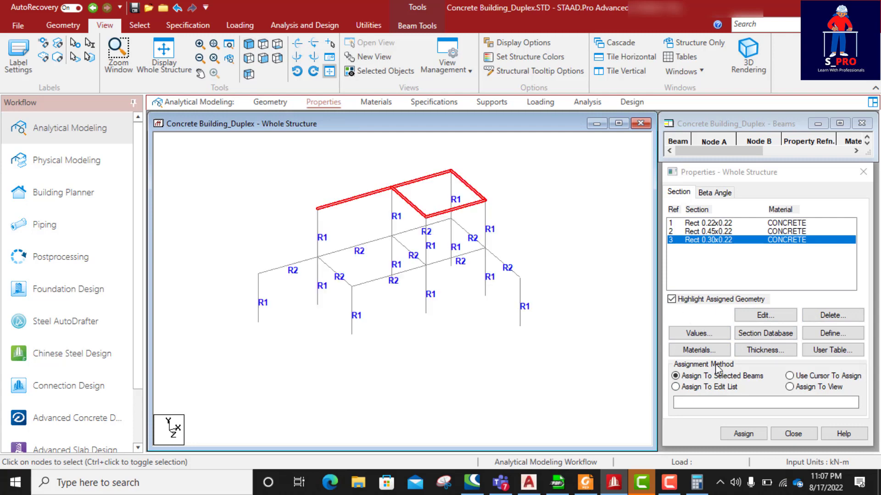
{"action": "left_click", "coordinate": [744, 434]}
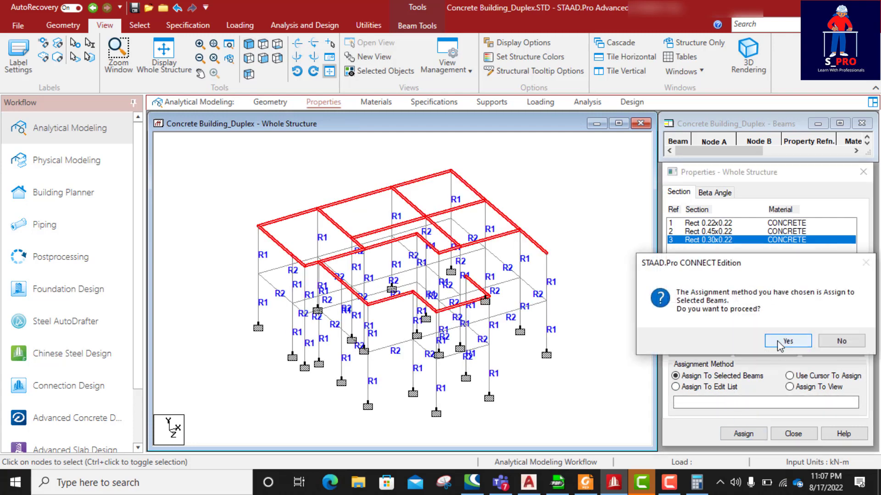
{"action": "left_click", "coordinate": [780, 342]}
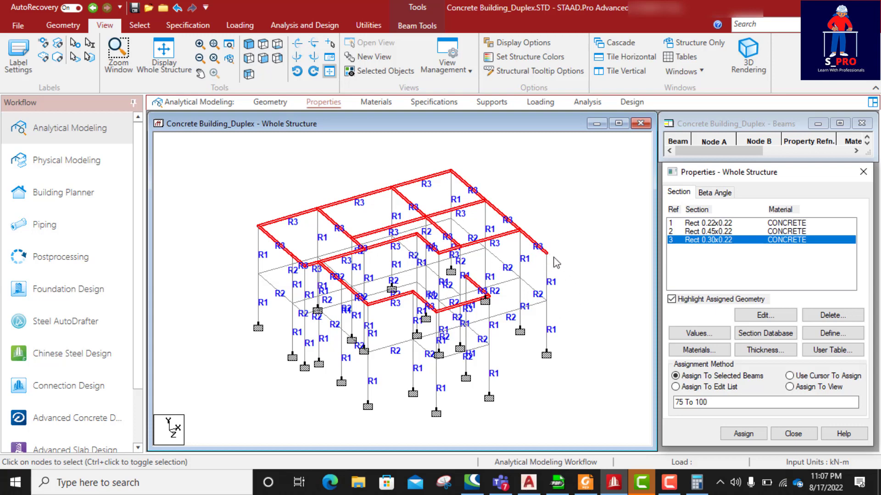
- Inspect the roof-level beams around the front bays for missing members and clear the highlighted selection
{"action": "scroll", "coordinate": [492, 278], "scroll_direction": "up", "scroll_amount": 1}
{"action": "scroll", "coordinate": [505, 269], "scroll_direction": "up", "scroll_amount": 1}
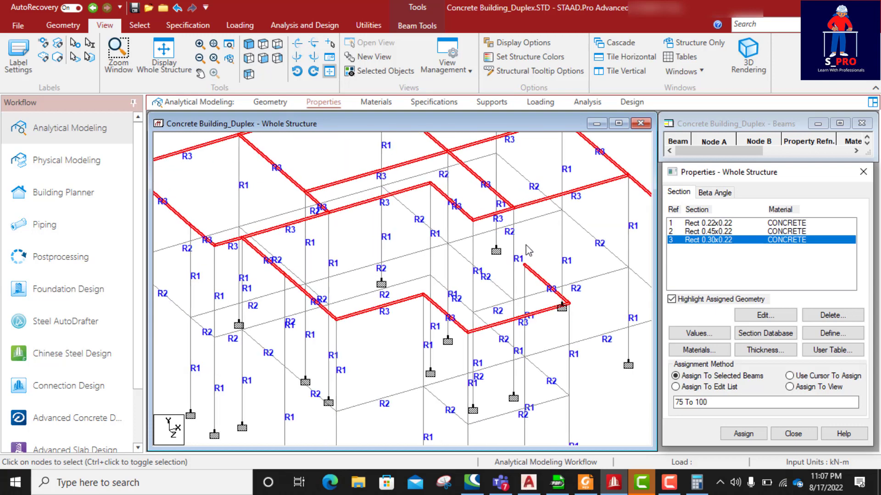
{"action": "middle_click_drag", "start_coordinate": [523, 252], "coordinate": [451, 277]}
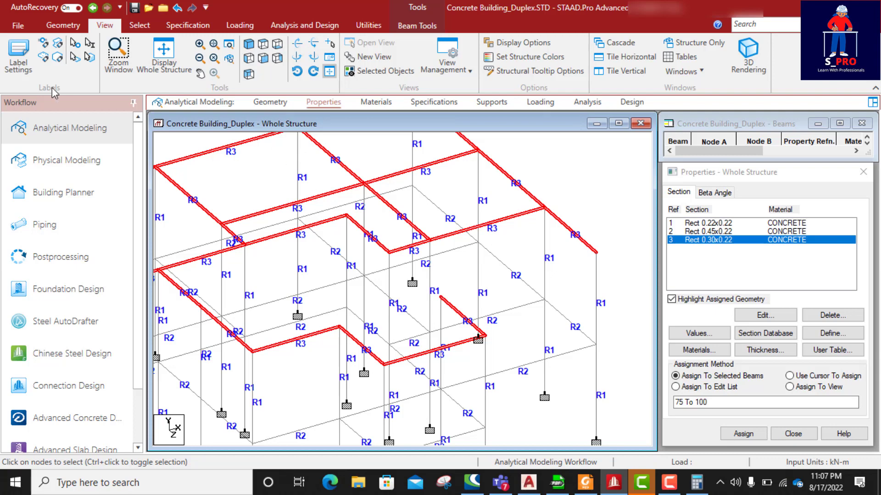
{"action": "left_click", "coordinate": [580, 187]}
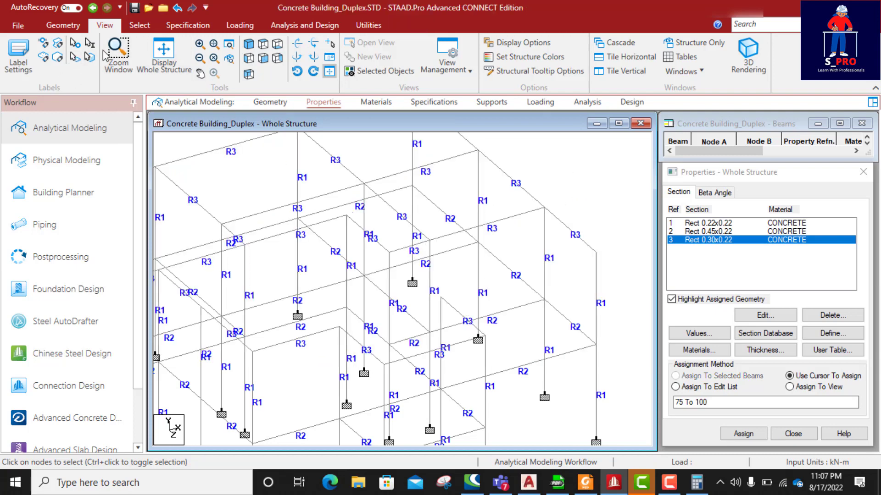
{"action": "left_click", "coordinate": [137, 27]}
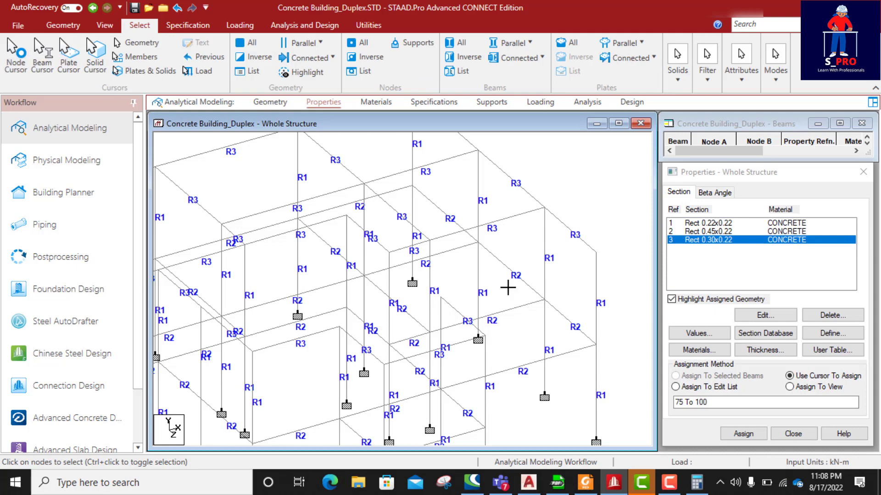
{"action": "scroll", "coordinate": [509, 287], "scroll_direction": "down", "scroll_amount": 2}
{"action": "scroll", "coordinate": [488, 284], "scroll_direction": "down", "scroll_amount": 1}
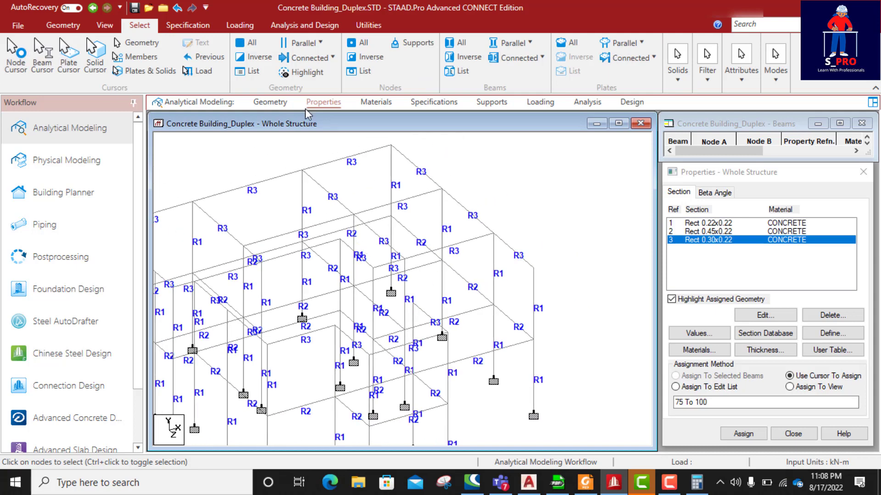
- Add two roof beams from the unconnected inner column top, one to the column top behind it and one to the outer corner column top
{"action": "left_click", "coordinate": [265, 102]}
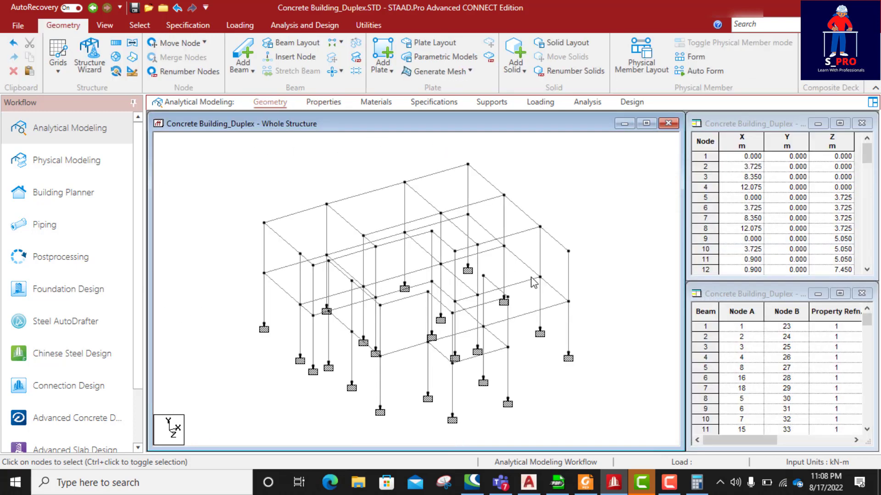
{"action": "scroll", "coordinate": [525, 275], "scroll_direction": "up", "scroll_amount": 3}
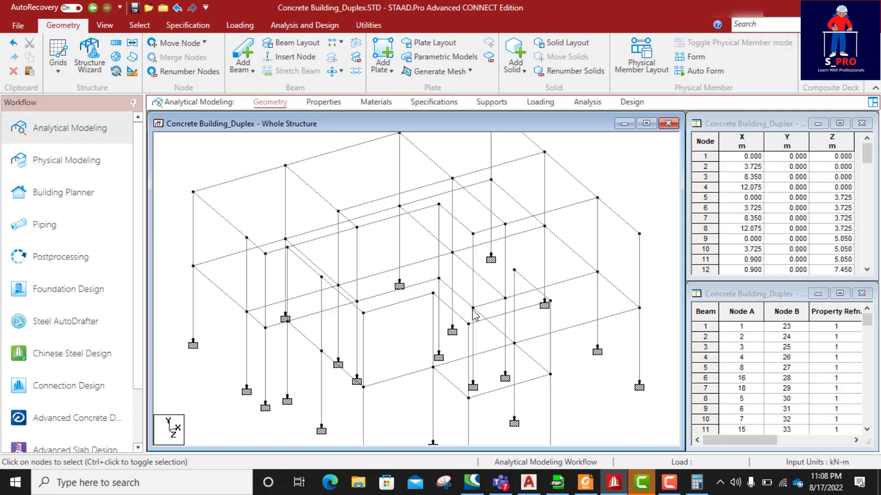
{"action": "left_click", "coordinate": [504, 334]}
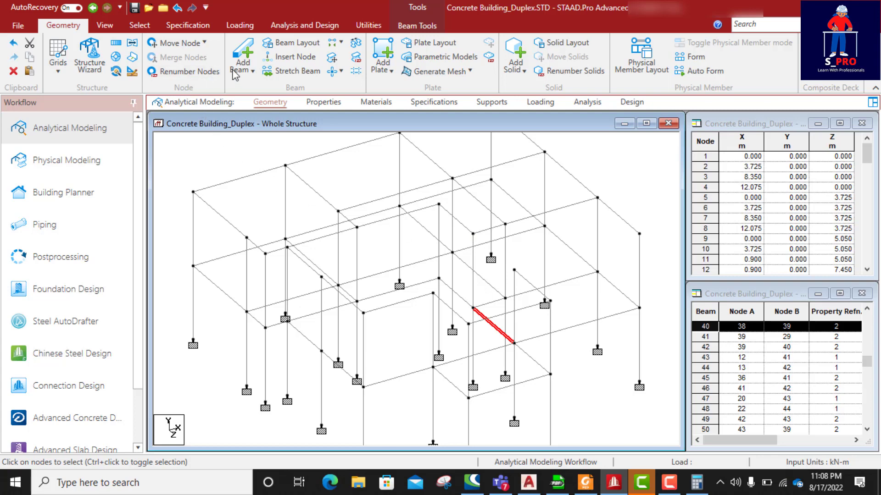
{"action": "left_click", "coordinate": [248, 55]}
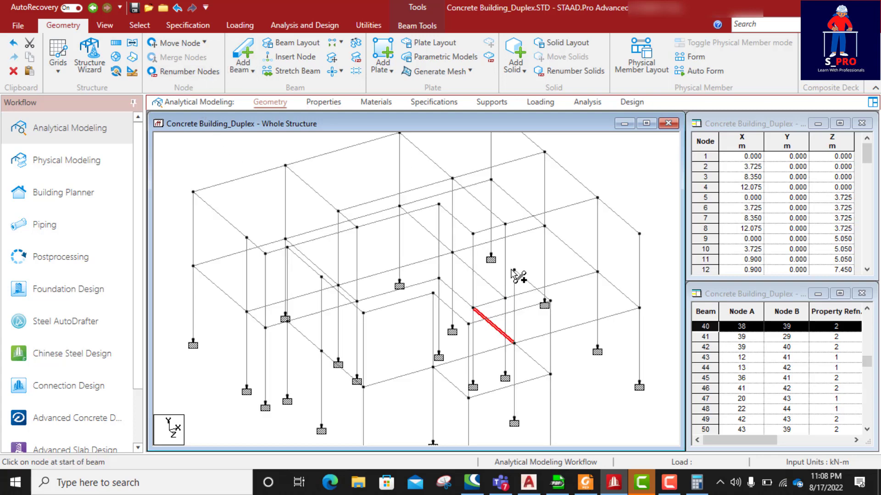
{"action": "left_click_drag", "start_coordinate": [515, 270], "coordinate": [472, 233]}
{"action": "left_click_drag", "start_coordinate": [514, 271], "coordinate": [639, 234]}
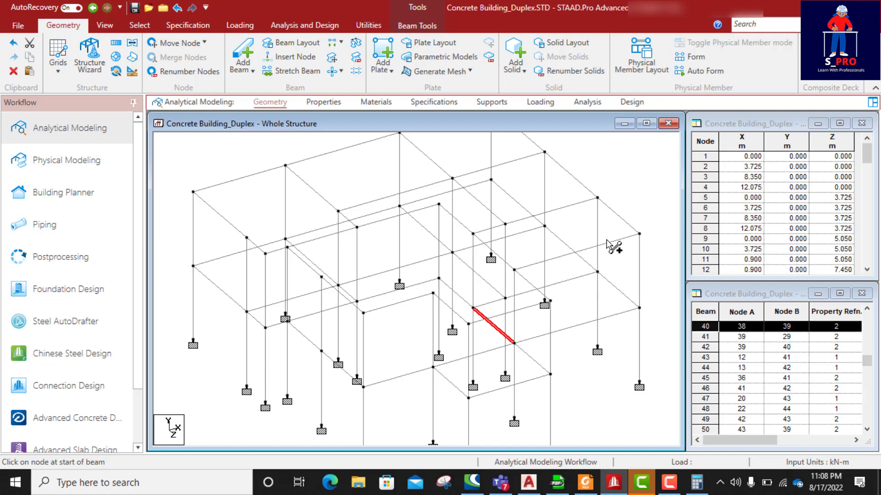
{"action": "key", "text": "Escape"}
{"action": "left_click", "coordinate": [639, 198]}
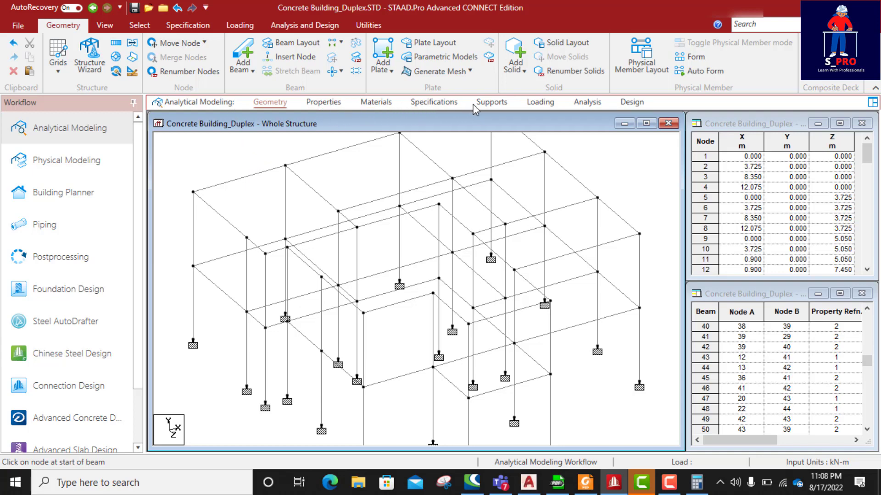
- Assign the Rect 0.30x0.22 section to the two added roof beams meeting at the inner column top
{"action": "left_click", "coordinate": [315, 105]}
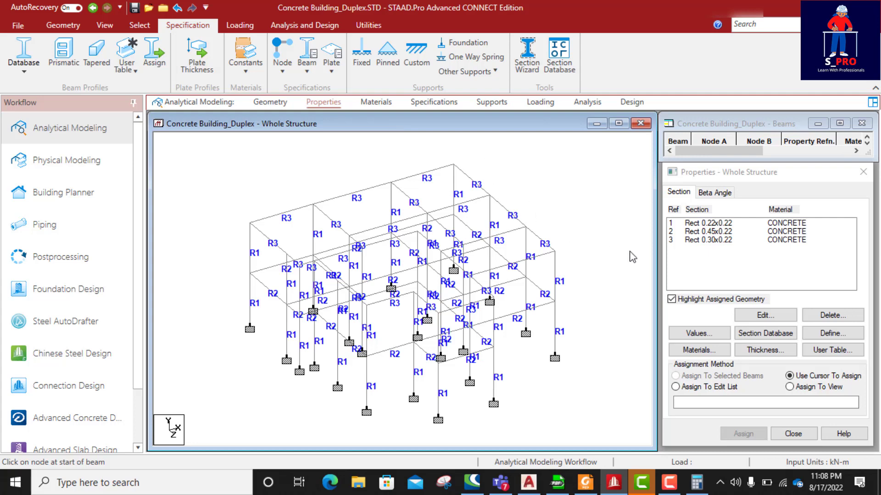
{"action": "left_click", "coordinate": [719, 241]}
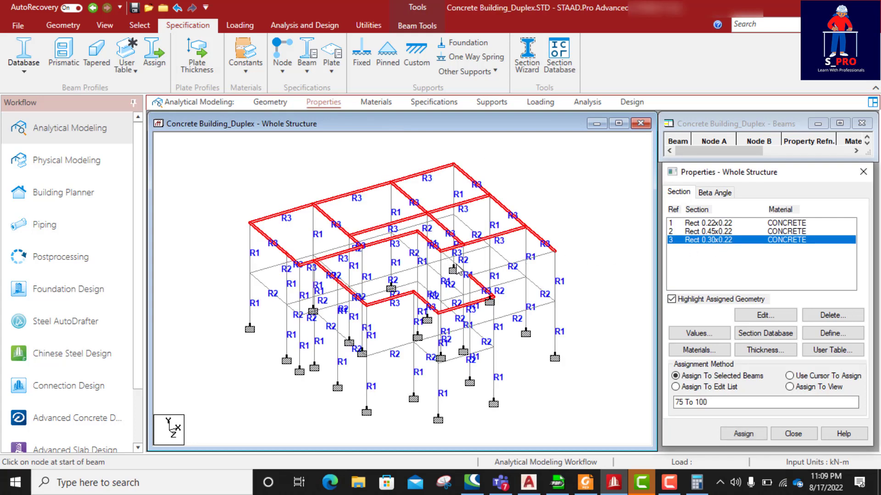
{"action": "scroll", "coordinate": [460, 261], "scroll_direction": "up", "scroll_amount": 6}
{"action": "middle_click_drag", "start_coordinate": [526, 242], "coordinate": [408, 337]}
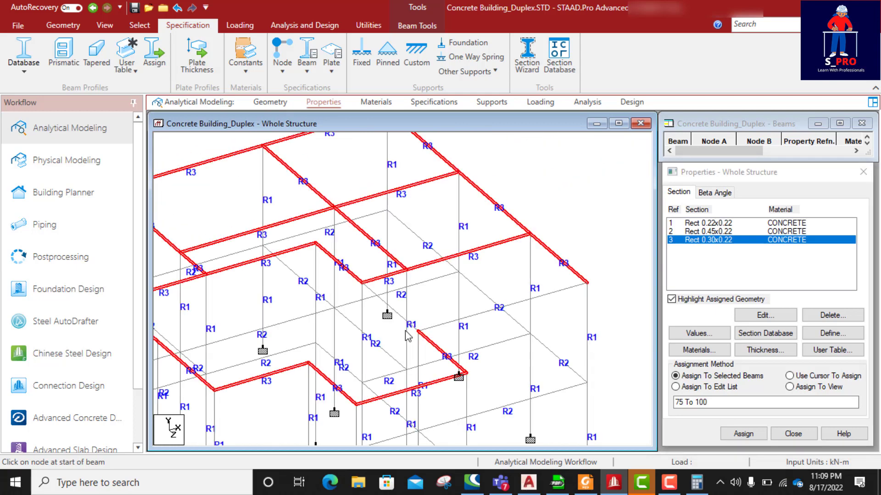
{"action": "left_click", "coordinate": [471, 323]}
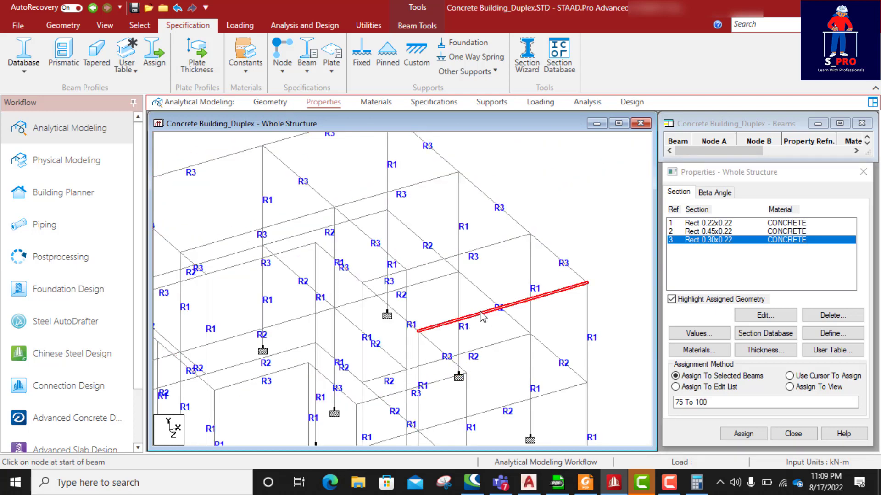
{"action": "left_click", "coordinate": [397, 315], "text": "ctrl"}
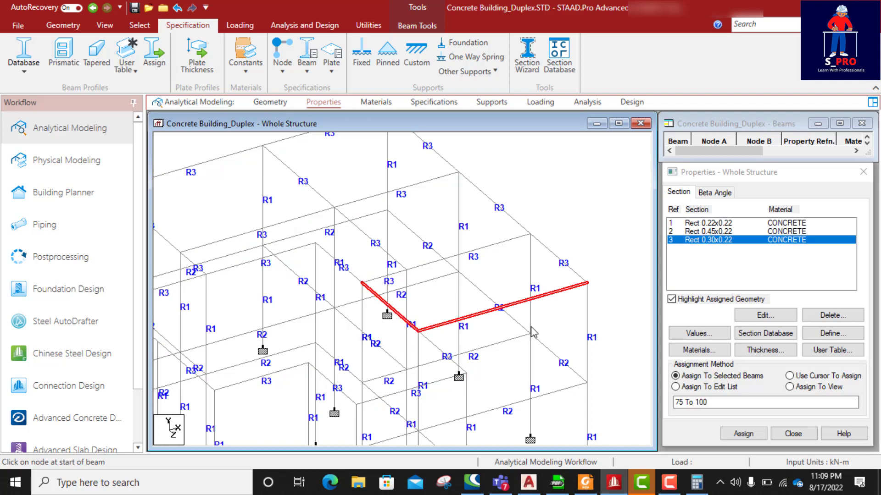
{"action": "left_click", "coordinate": [743, 434]}
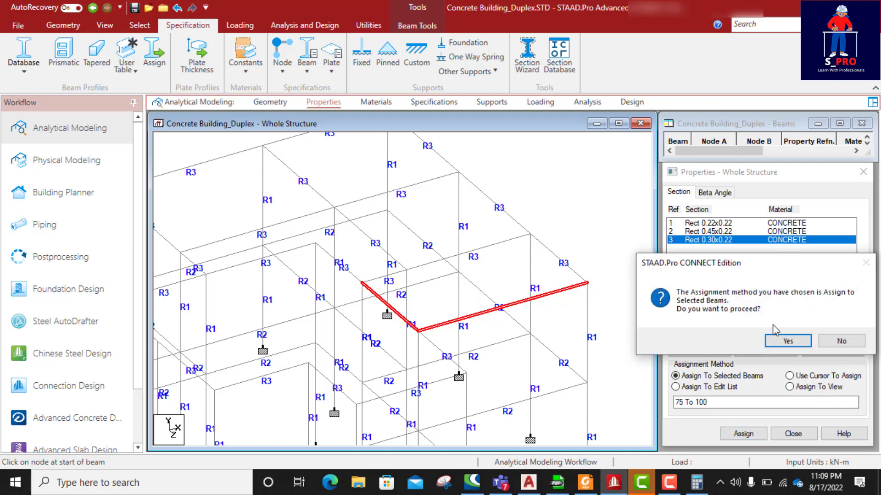
{"action": "left_click", "coordinate": [787, 343]}
{"action": "scroll", "coordinate": [504, 260], "scroll_direction": "down", "scroll_amount": 4}
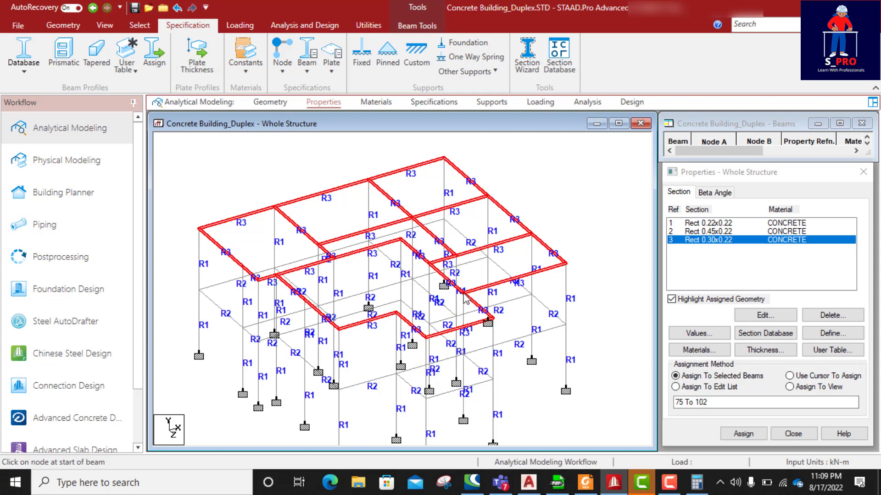
- Add a roof beam between the front re-entrant corner's column top and the inner column top
{"action": "left_click", "coordinate": [381, 288]}
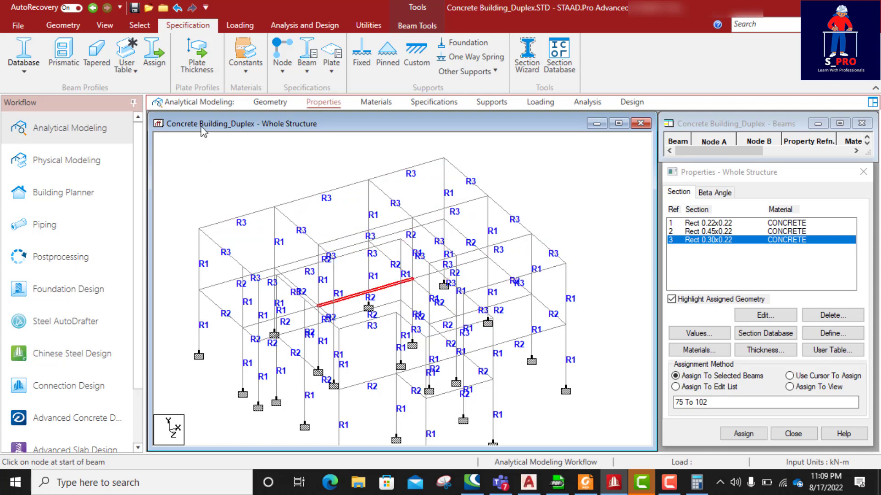
{"action": "left_click", "coordinate": [63, 25]}
{"action": "left_click", "coordinate": [237, 50]}
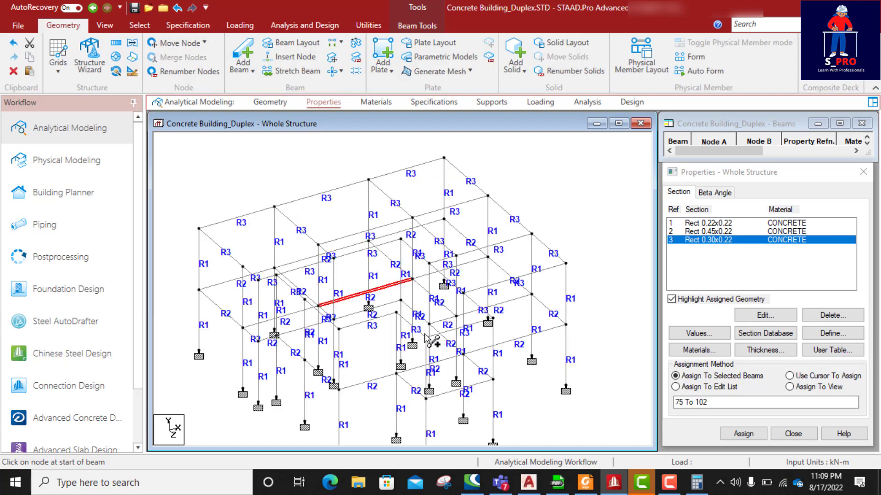
{"action": "left_click_drag", "start_coordinate": [396, 313], "coordinate": [462, 293]}
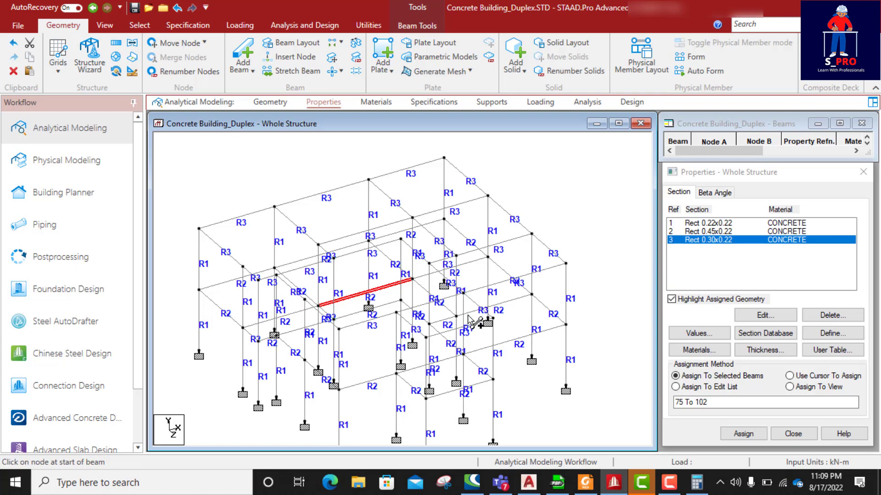
- Assign the Rect 0.30x0.22 section to the roof beam just added at the re-entrant corner and clear the selection
{"action": "left_click", "coordinate": [711, 232]}
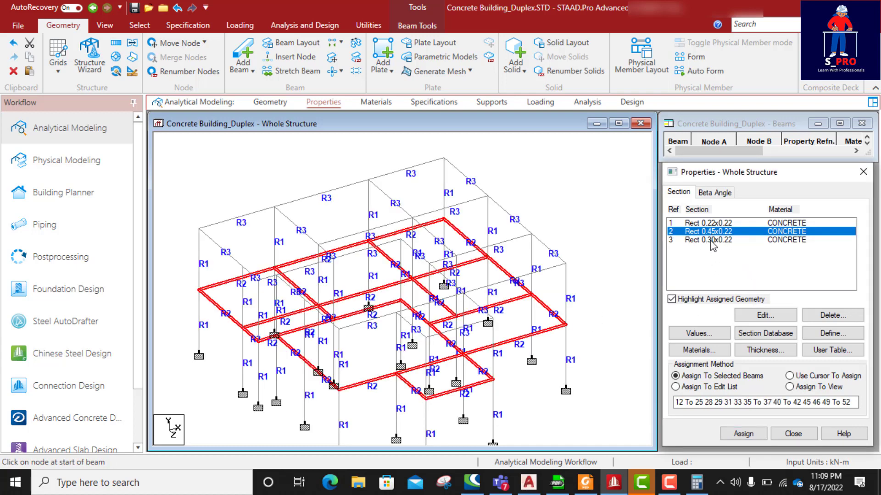
{"action": "left_click", "coordinate": [711, 240]}
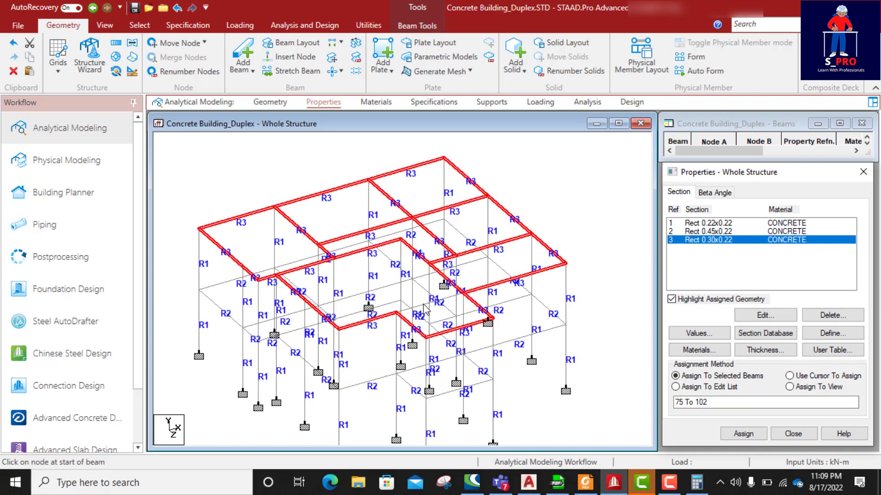
{"action": "left_click", "coordinate": [425, 305]}
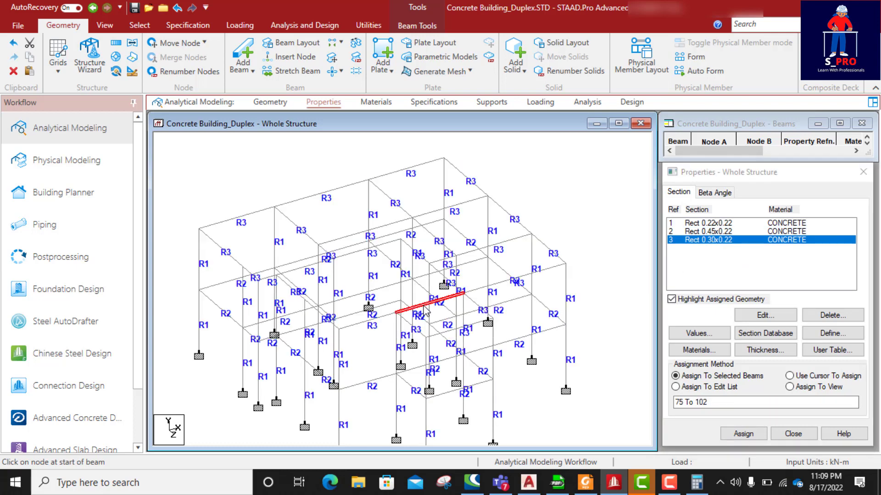
{"action": "left_click", "coordinate": [743, 434]}
{"action": "left_click", "coordinate": [788, 340]}
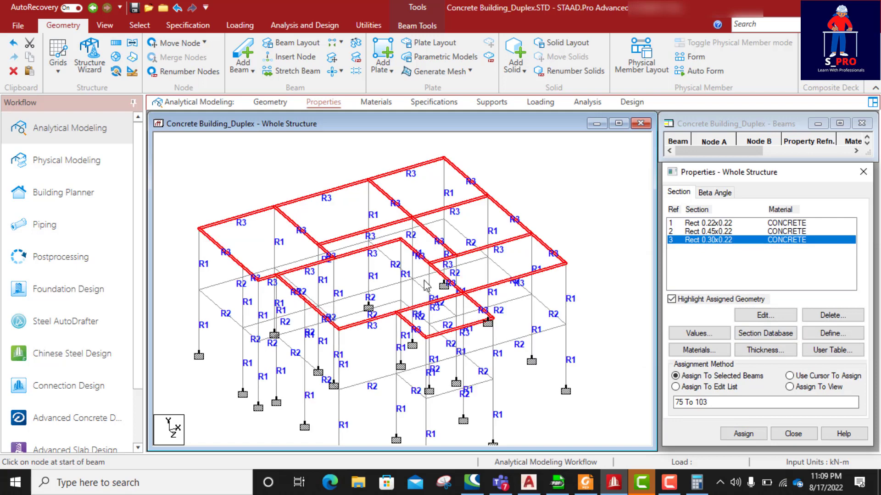
{"action": "scroll", "coordinate": [474, 303], "scroll_direction": "down", "scroll_amount": 4}
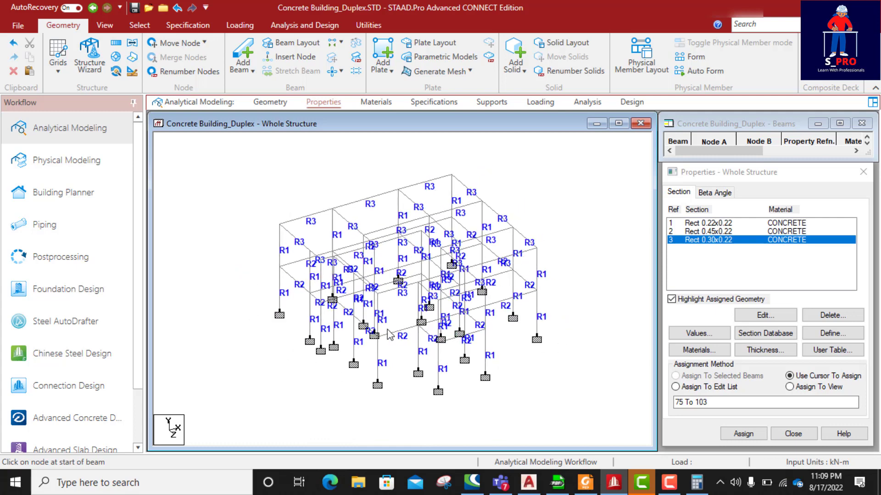
- Open a 3D rendering of the whole structure, maximize it, and close the section properties dialog
{"action": "scroll", "coordinate": [389, 334], "scroll_direction": "up", "scroll_amount": 4}
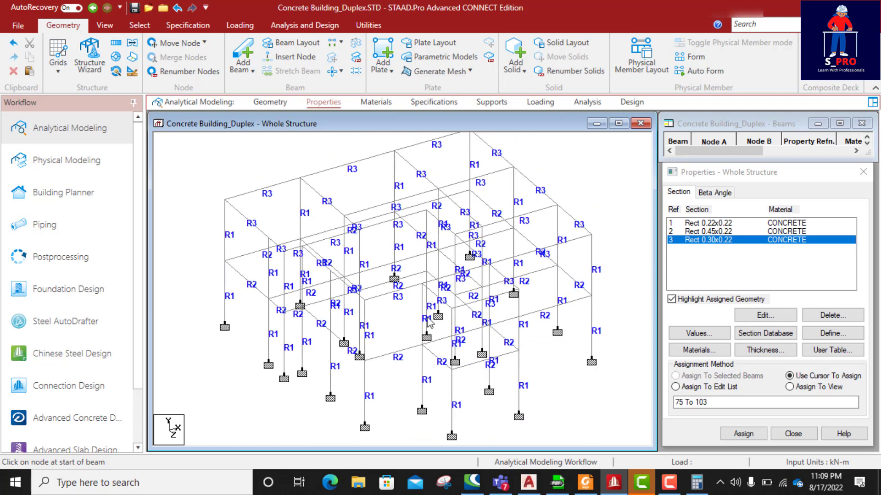
{"action": "scroll", "coordinate": [428, 322], "scroll_direction": "down", "scroll_amount": 3}
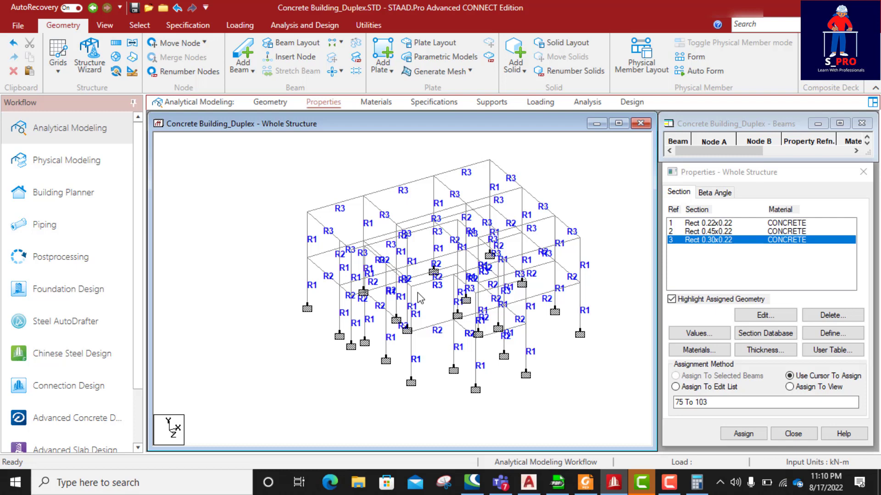
{"action": "left_click", "coordinate": [103, 25]}
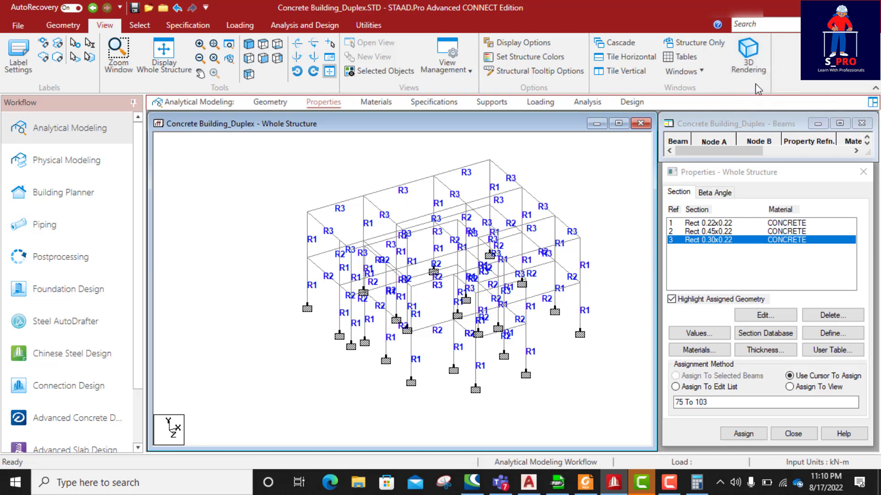
{"action": "left_click", "coordinate": [748, 54]}
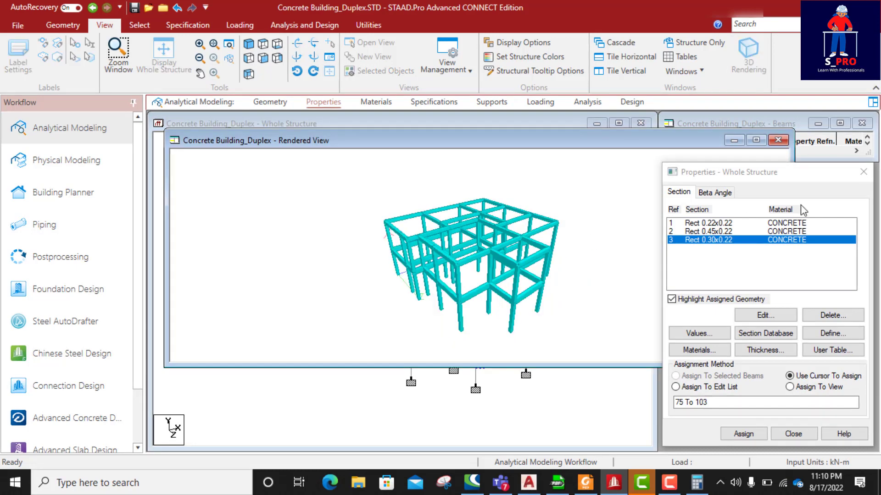
{"action": "left_click", "coordinate": [755, 140]}
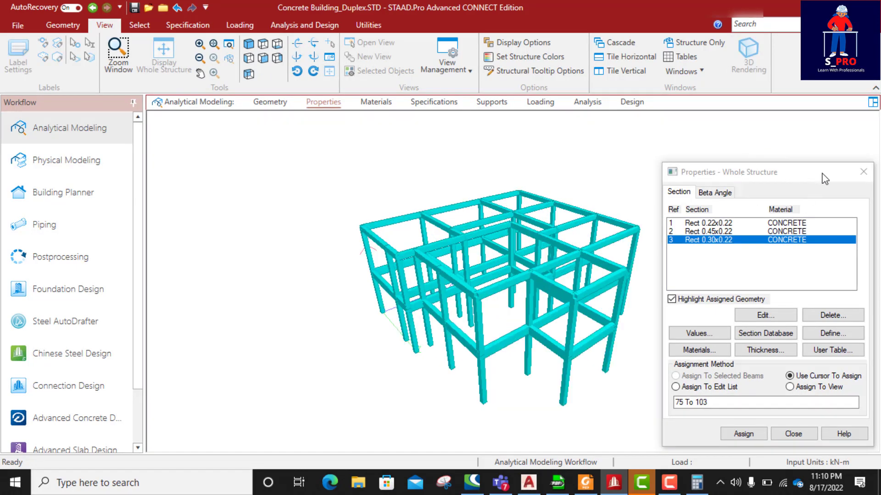
{"action": "left_click", "coordinate": [791, 436]}
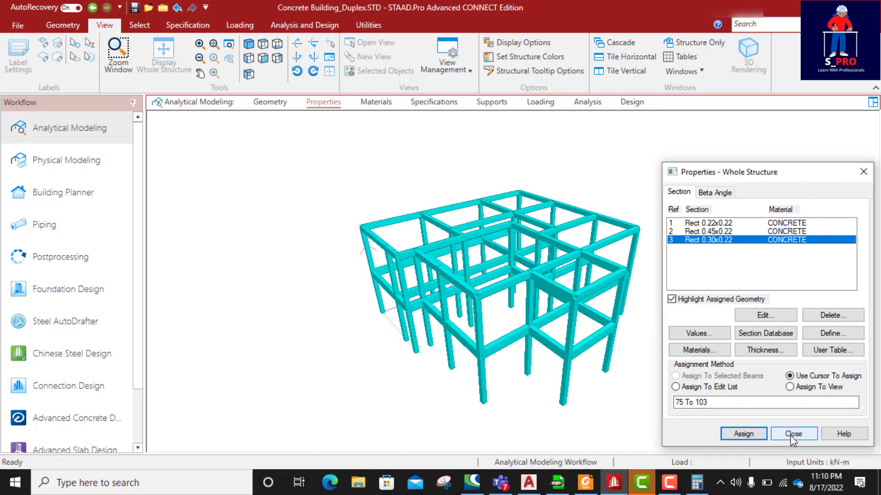
- Examine the rendered frame's columns and beams from several sides, and return to the geometry page
{"action": "scroll", "coordinate": [536, 307], "scroll_direction": "up", "scroll_amount": 5}
{"action": "left_click_drag", "start_coordinate": [551, 313], "coordinate": [412, 411]}
{"action": "left_click_drag", "start_coordinate": [525, 359], "coordinate": [648, 264]}
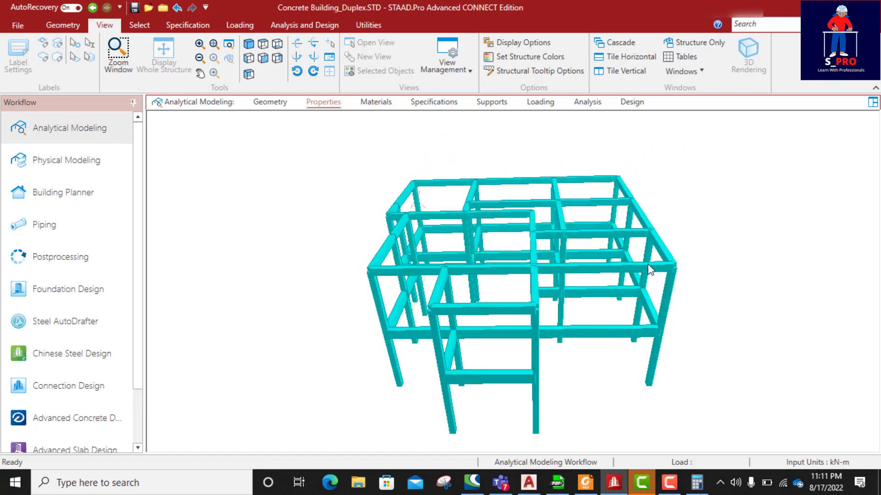
{"action": "left_click_drag", "start_coordinate": [482, 324], "coordinate": [383, 305]}
{"action": "left_click_drag", "start_coordinate": [671, 318], "coordinate": [357, 289]}
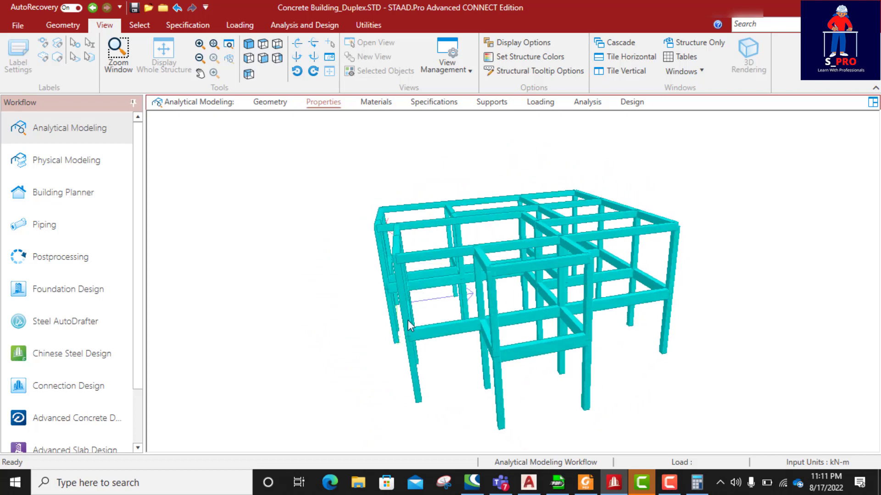
{"action": "left_click", "coordinate": [269, 102]}
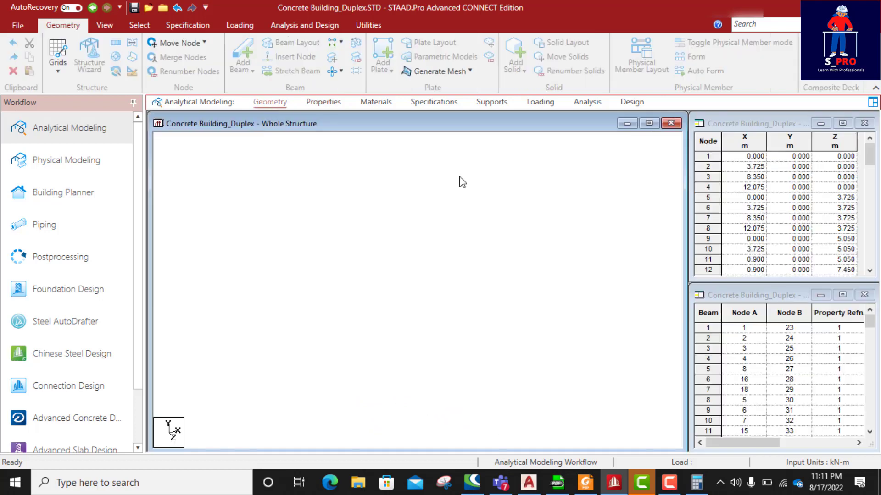
- Display the whole structure's members as full 3D sections in the model view and close the diagram settings
{"action": "right_click", "coordinate": [542, 168]}
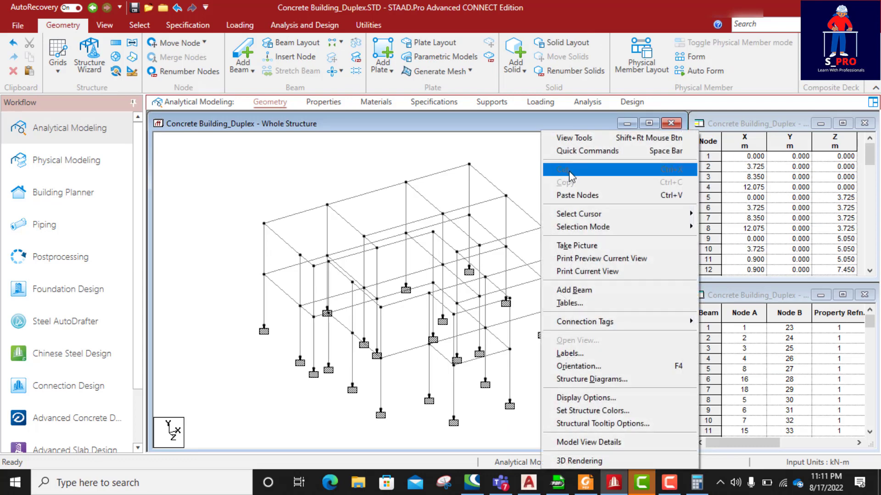
{"action": "left_click", "coordinate": [598, 380]}
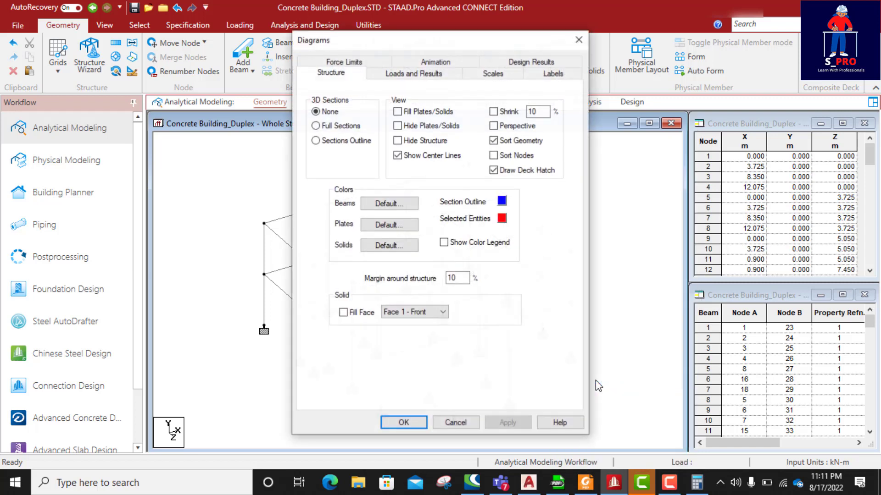
{"action": "left_click", "coordinate": [315, 126]}
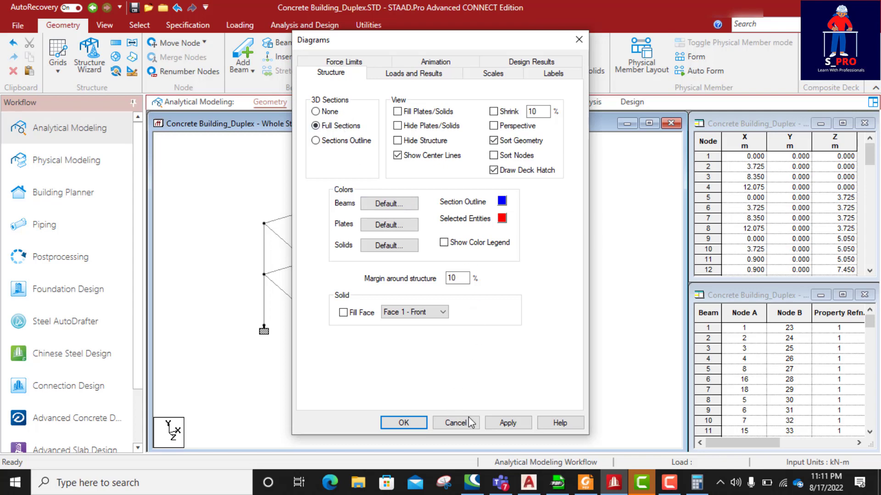
{"action": "left_click", "coordinate": [508, 422]}
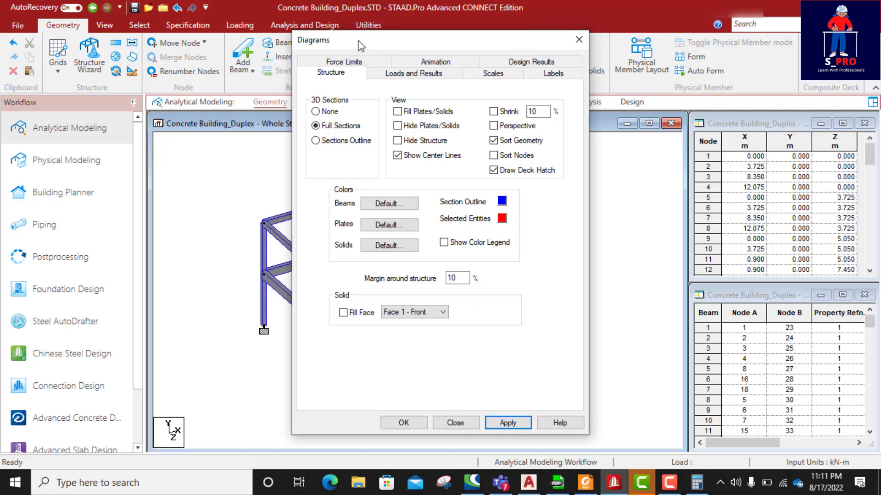
{"action": "left_click_drag", "start_coordinate": [361, 45], "coordinate": [760, 70]}
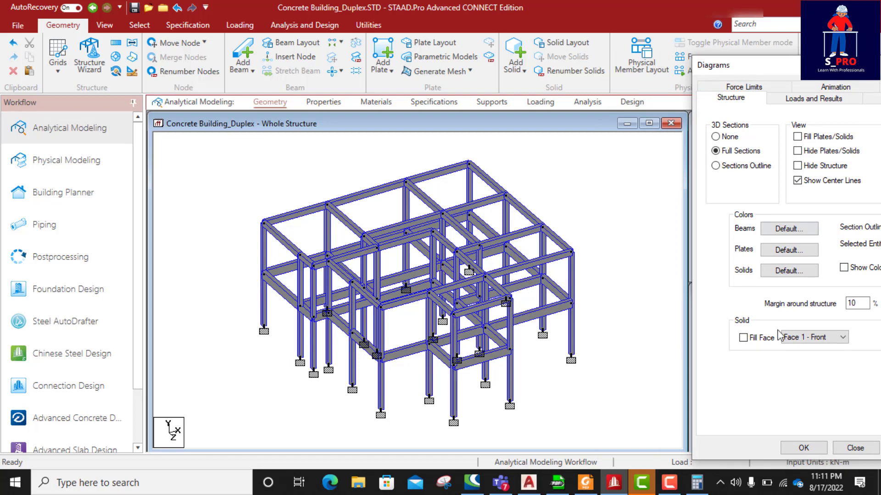
{"action": "left_click", "coordinate": [818, 448]}
- Examine the frame's beams and columns with full sections shown, from close up and from different angles
{"action": "scroll", "coordinate": [404, 295], "scroll_direction": "up", "scroll_amount": 2}
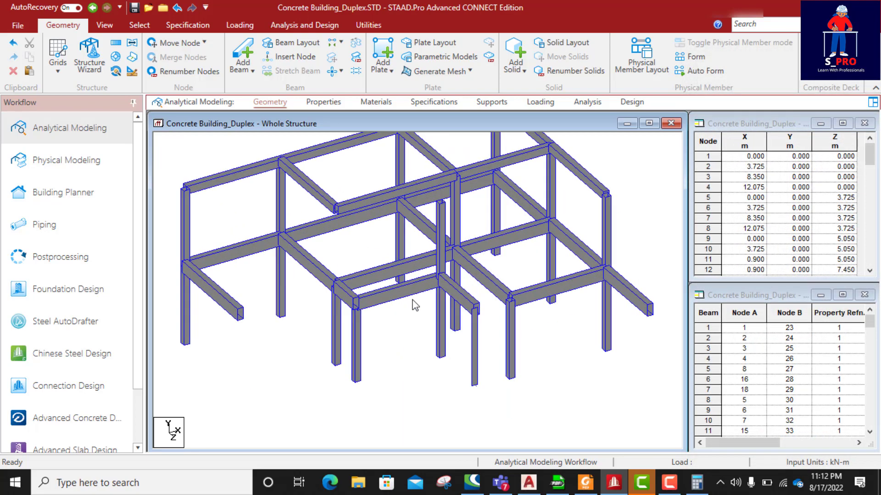
{"action": "scroll", "coordinate": [453, 333], "scroll_direction": "down", "scroll_amount": 3}
{"action": "left_click", "coordinate": [461, 344]}
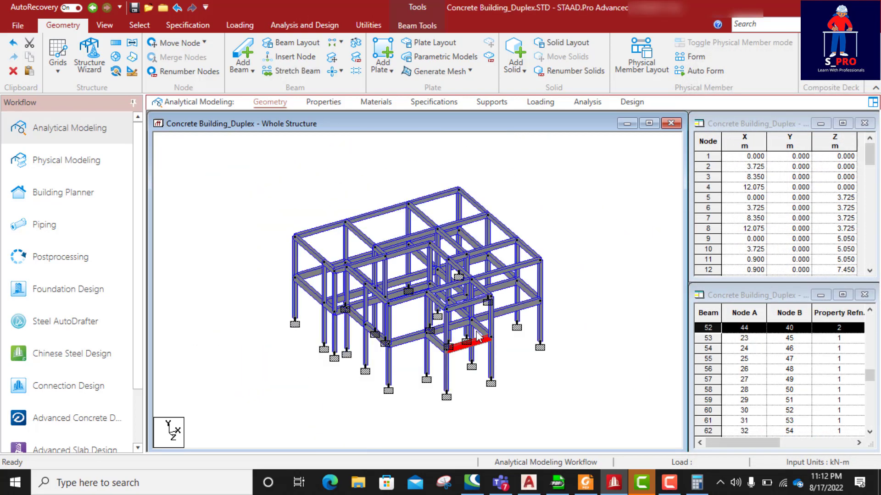
{"action": "left_click", "coordinate": [419, 368]}
{"action": "middle_click_drag", "start_coordinate": [427, 333], "coordinate": [432, 289]}
{"action": "scroll", "coordinate": [462, 276], "scroll_direction": "down", "scroll_amount": 1}
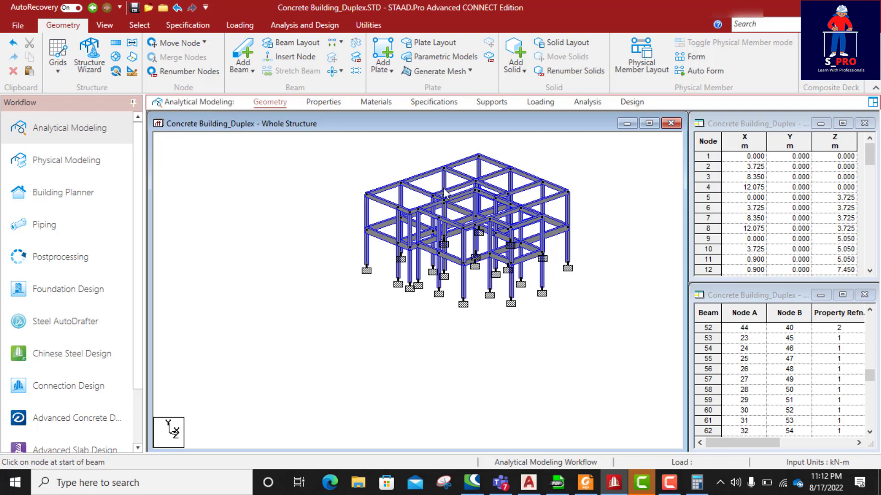
{"action": "scroll", "coordinate": [464, 257], "scroll_direction": "up", "scroll_amount": 5}
{"action": "middle_click_drag", "start_coordinate": [464, 258], "coordinate": [489, 278]}
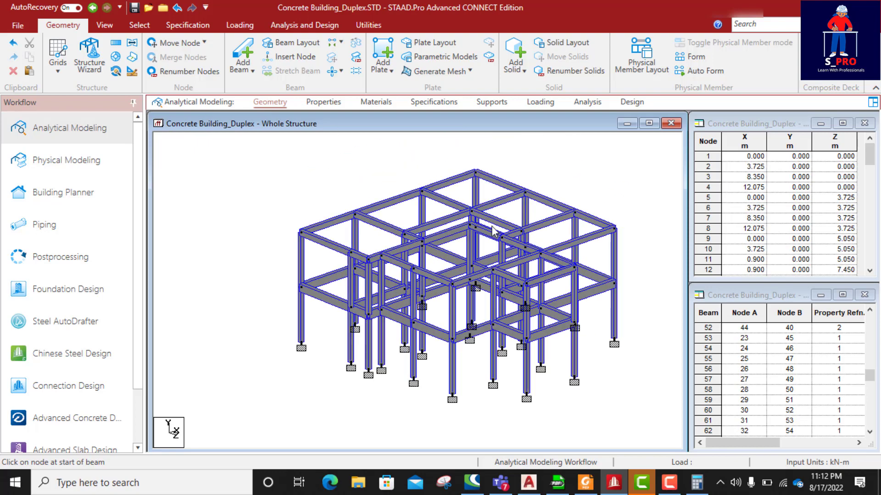
{"action": "scroll", "coordinate": [493, 229], "scroll_direction": "up", "scroll_amount": 4}
{"action": "mouse_move", "coordinate": [496, 232]}
{"action": "middle_mouse_down"}
{"action": "mouse_move", "coordinate": [515, 238]}
{"action": "mouse_move", "coordinate": [481, 241]}
{"action": "middle_mouse_up"}
{"action": "scroll", "coordinate": [479, 239], "scroll_direction": "down", "scroll_amount": 3}
{"action": "scroll", "coordinate": [475, 266], "scroll_direction": "down", "scroll_amount": 2}
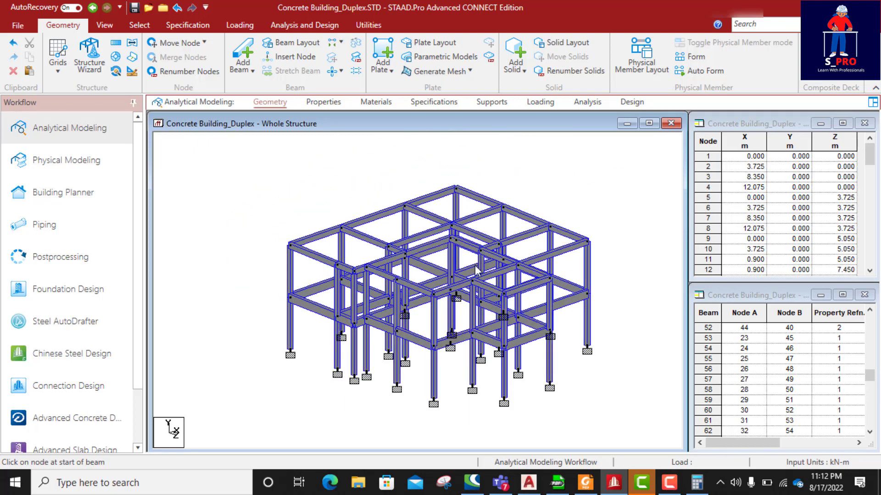
{"action": "scroll", "coordinate": [466, 294], "scroll_direction": "up", "scroll_amount": 2}
{"action": "scroll", "coordinate": [461, 292], "scroll_direction": "down", "scroll_amount": 1}
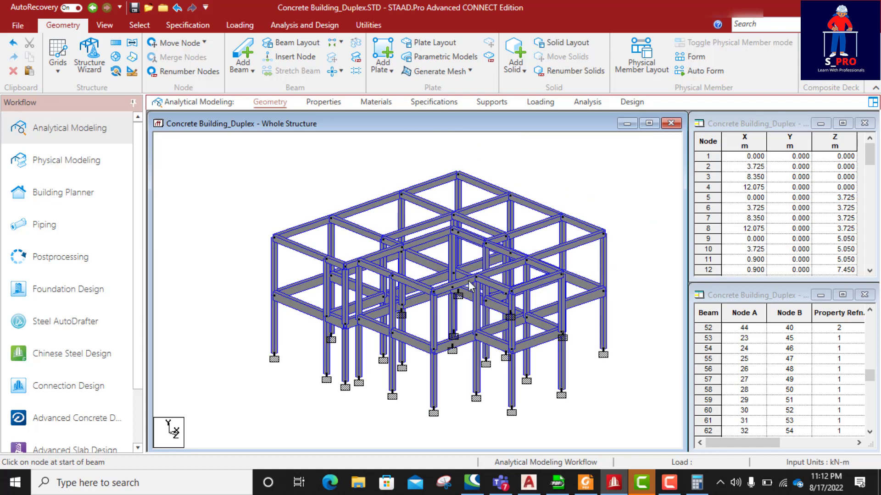
{"action": "scroll", "coordinate": [467, 288], "scroll_direction": "down", "scroll_amount": 1}
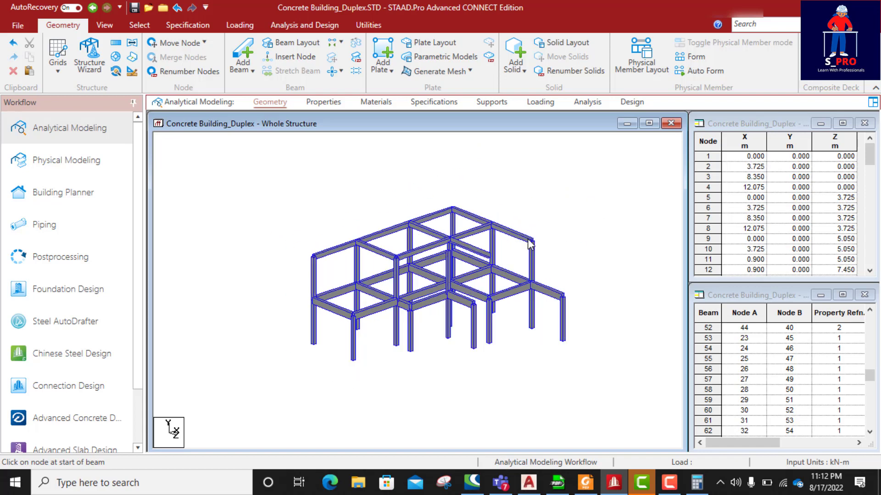
{"action": "scroll", "coordinate": [477, 273], "scroll_direction": "down", "scroll_amount": 2}
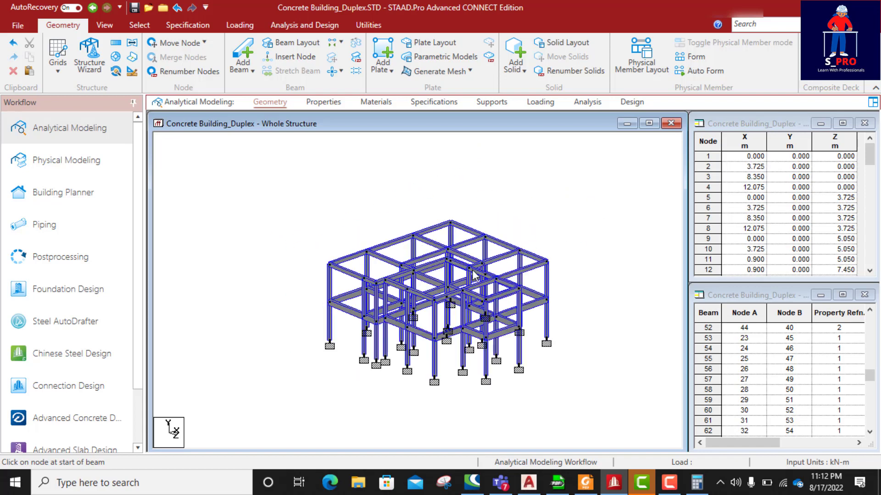